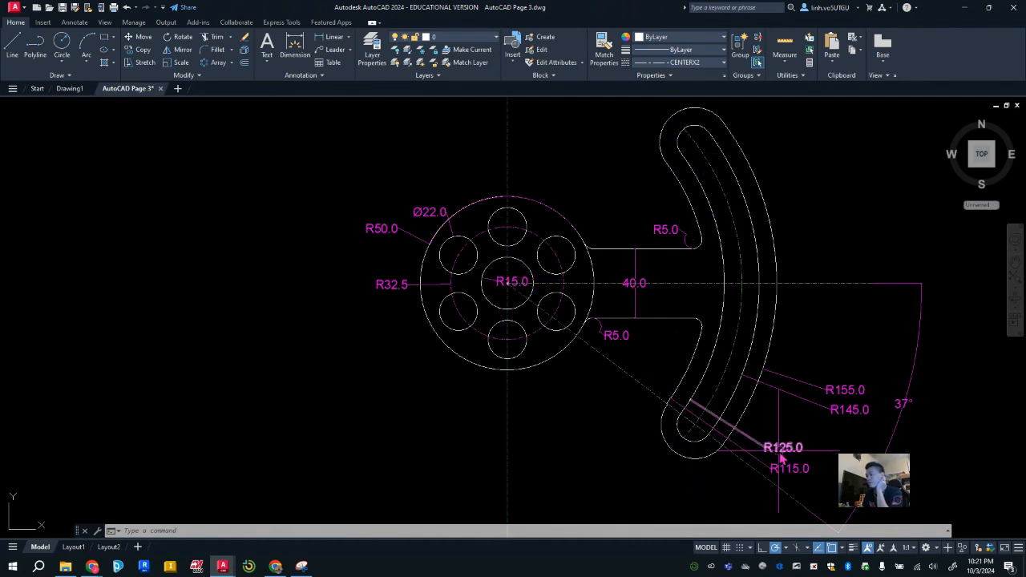
Draw two concentric circles of radius 15 and 50 in the empty area beside the dimensioned reference part, level with its center.
{"action": "mouse_move", "coordinate": [451, 391]}
{"action": "middle_mouse_down"}
{"action": "mouse_move", "coordinate": [569, 383]}
{"action": "mouse_move", "coordinate": [619, 392]}
{"action": "middle_mouse_up"}
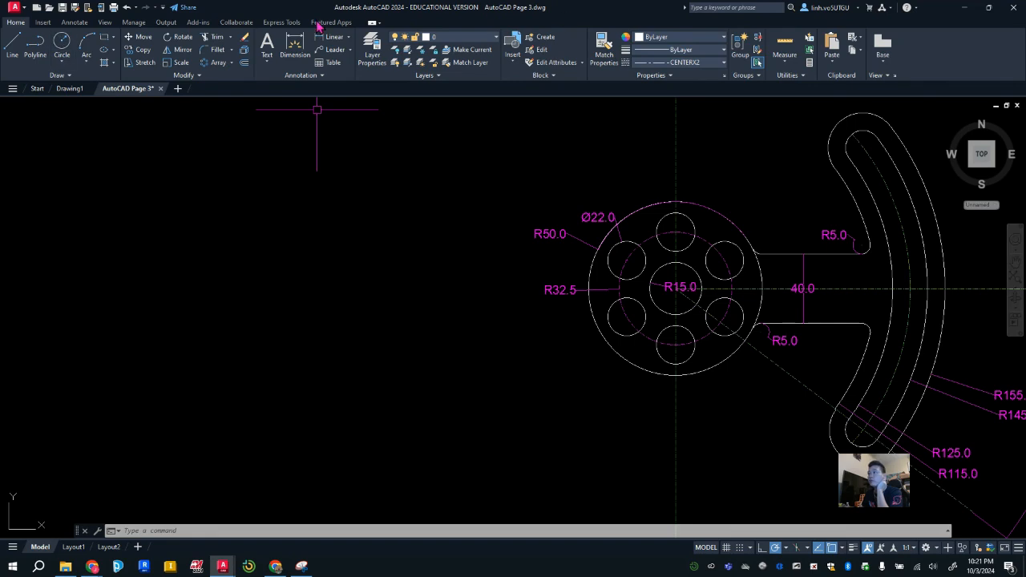
{"action": "left_click", "coordinate": [63, 43]}
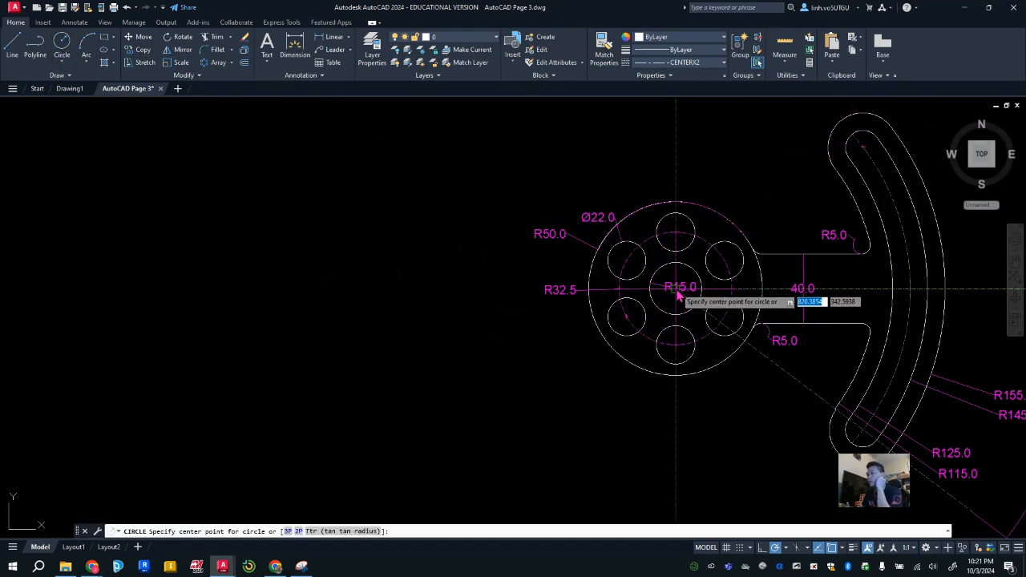
{"action": "left_click", "coordinate": [156, 290]}
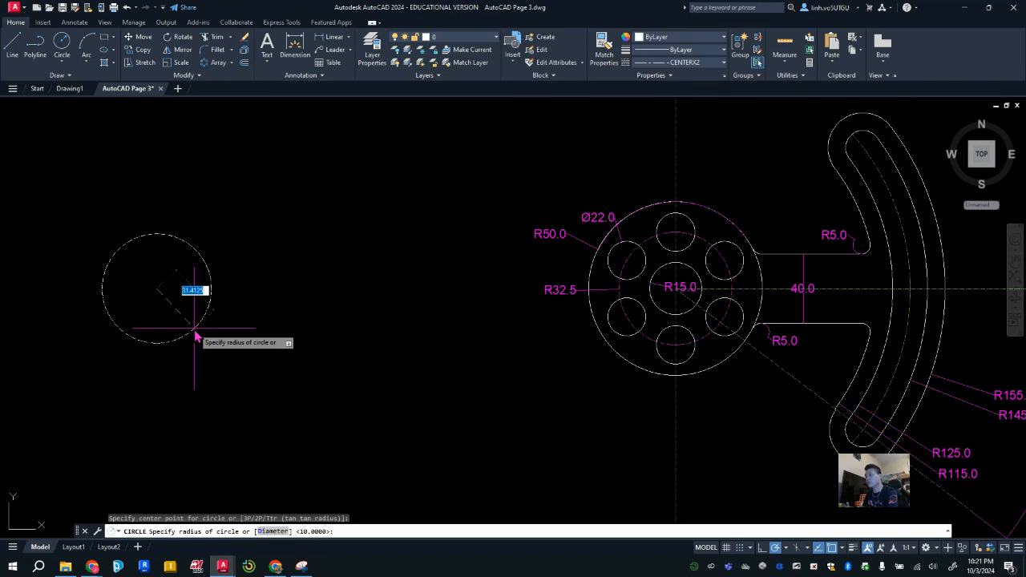
{"action": "type", "text": "15"}
{"action": "key", "text": "Return"}
{"action": "key", "text": "Return"}
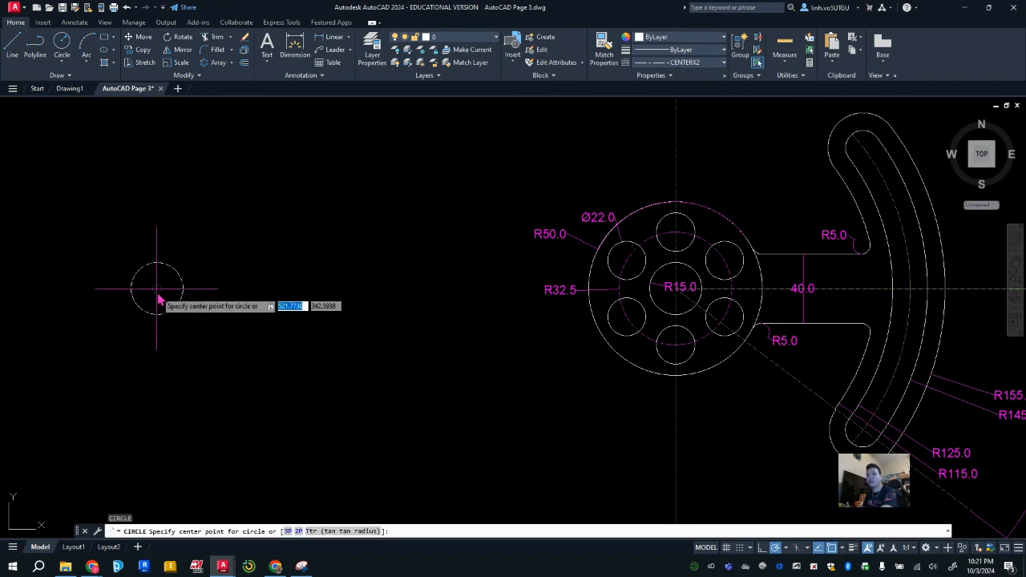
{"action": "left_click", "coordinate": [158, 297]}
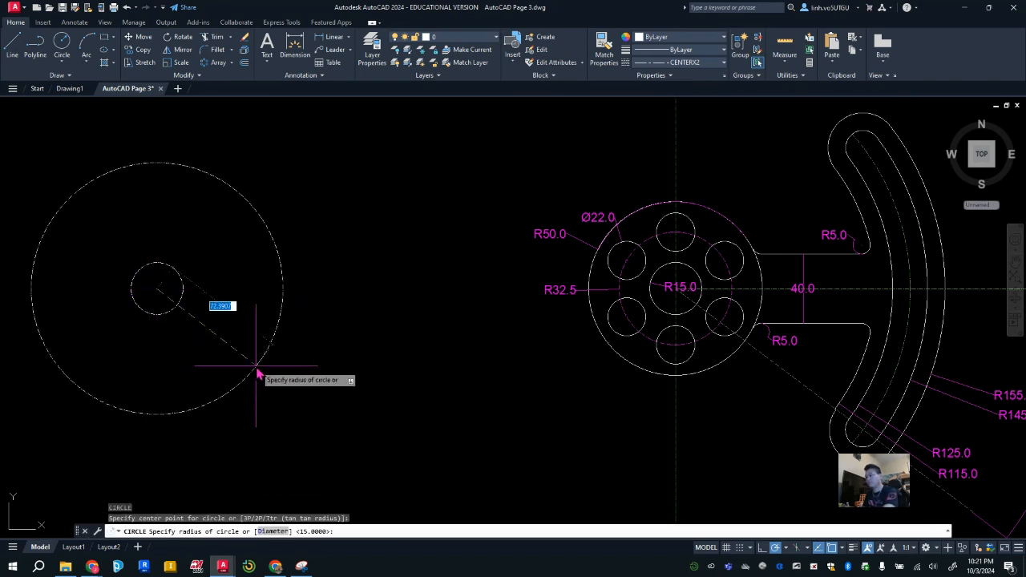
{"action": "type", "text": "50"}
{"action": "key", "text": "Return"}
{"action": "key", "text": "Escape"}
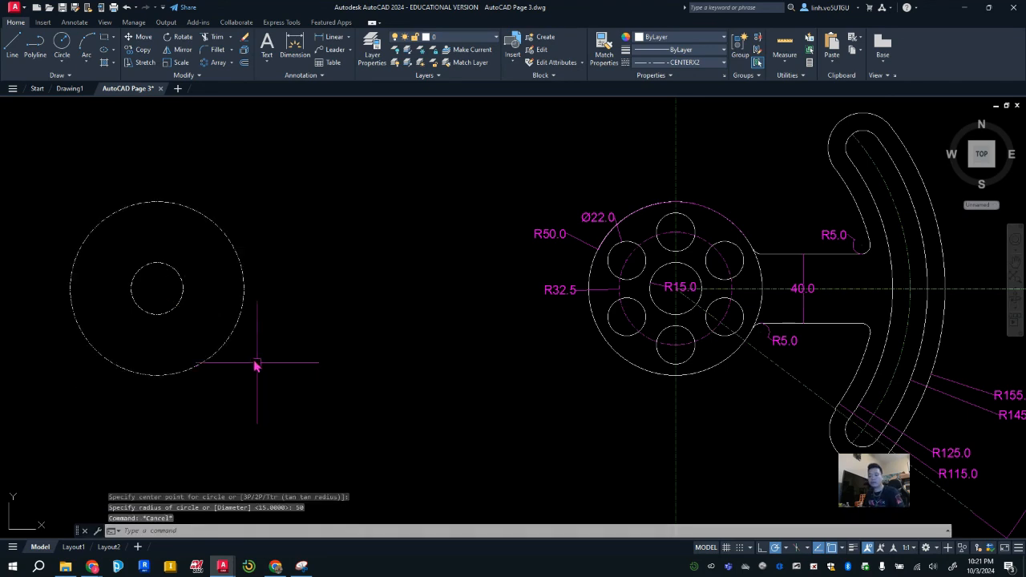
Change the linetype of the radius 15 and radius 50 circles to a solid line.
{"action": "left_click", "coordinate": [223, 339]}
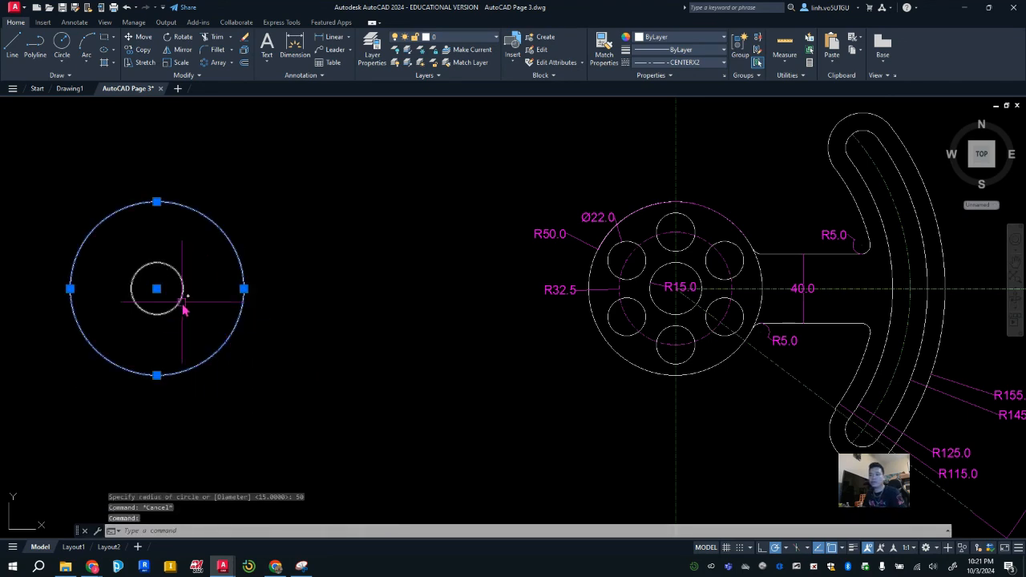
{"action": "left_click", "coordinate": [182, 300]}
{"action": "left_click", "coordinate": [722, 63]}
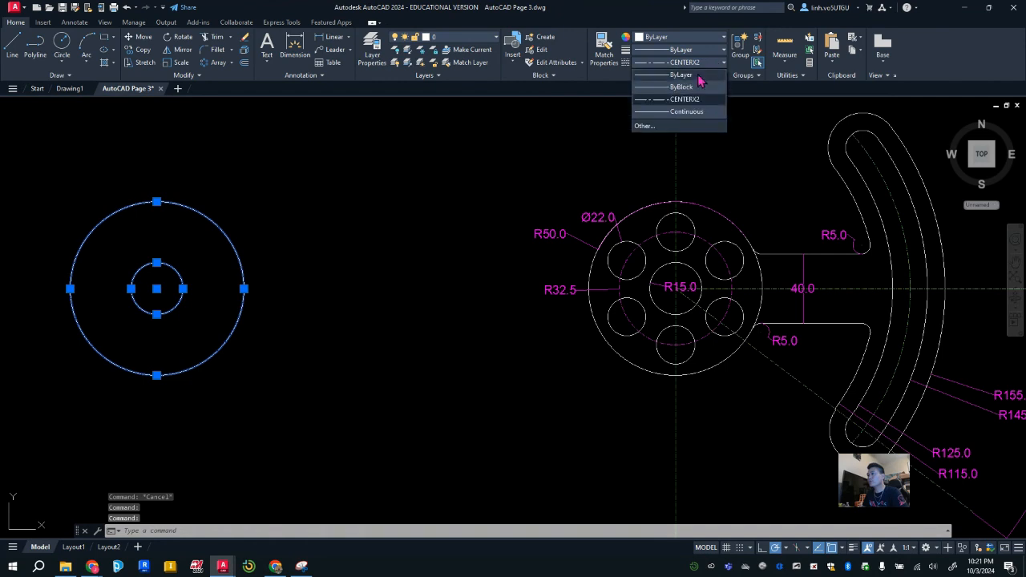
{"action": "left_click", "coordinate": [678, 85]}
{"action": "key", "text": "Escape"}
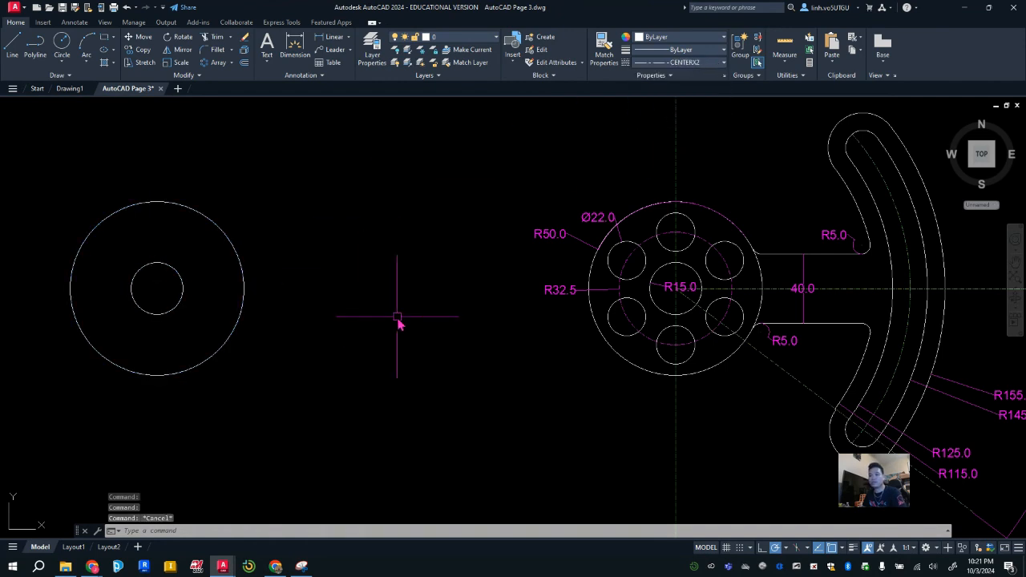
Add circles of radius 115 and 125 centered on the two existing concentric circles.
{"action": "left_click", "coordinate": [62, 44]}
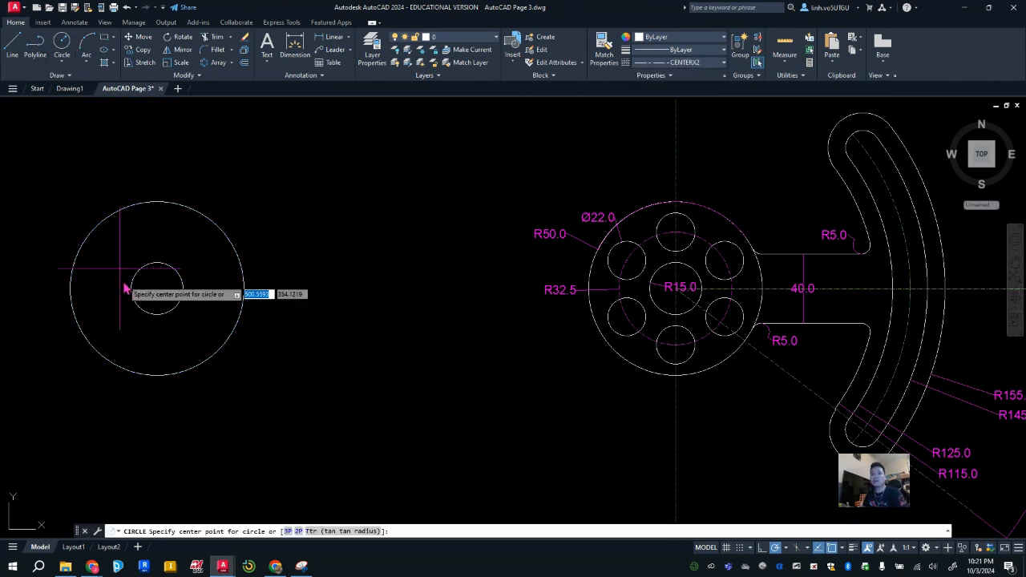
{"action": "left_click", "coordinate": [157, 293]}
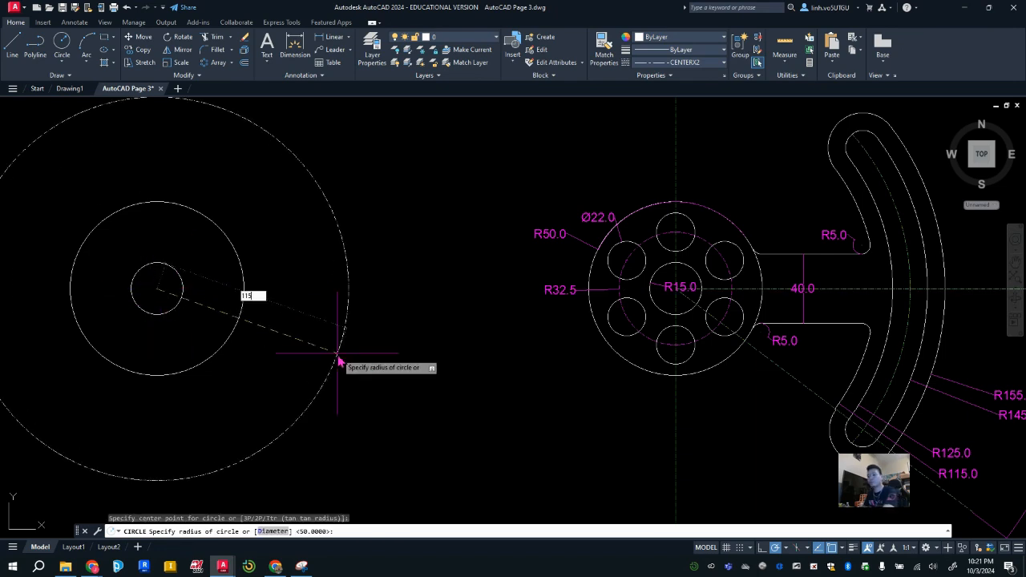
{"action": "key", "text": "Return"}
{"action": "key", "text": "Return"}
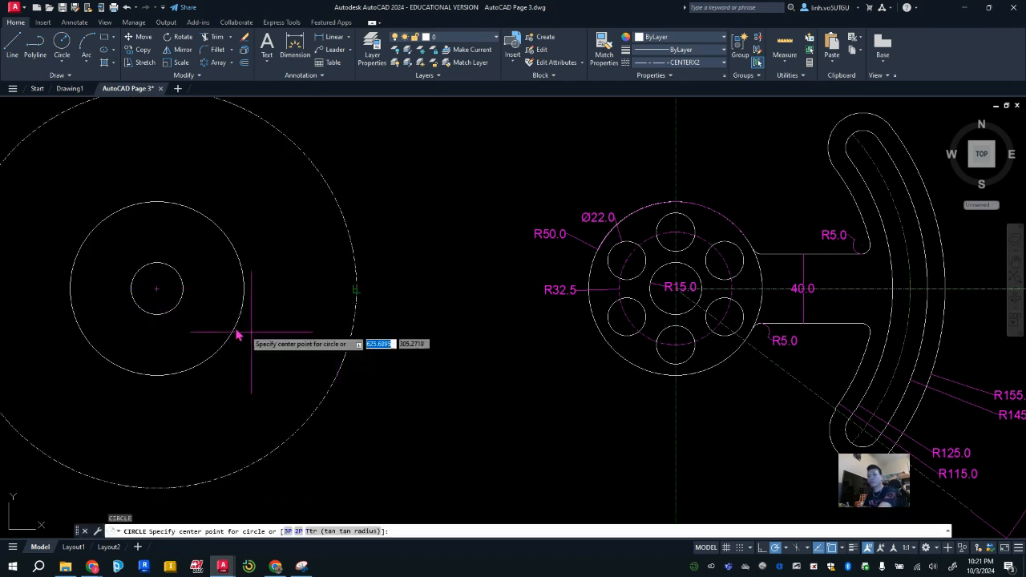
{"action": "left_click", "coordinate": [159, 290]}
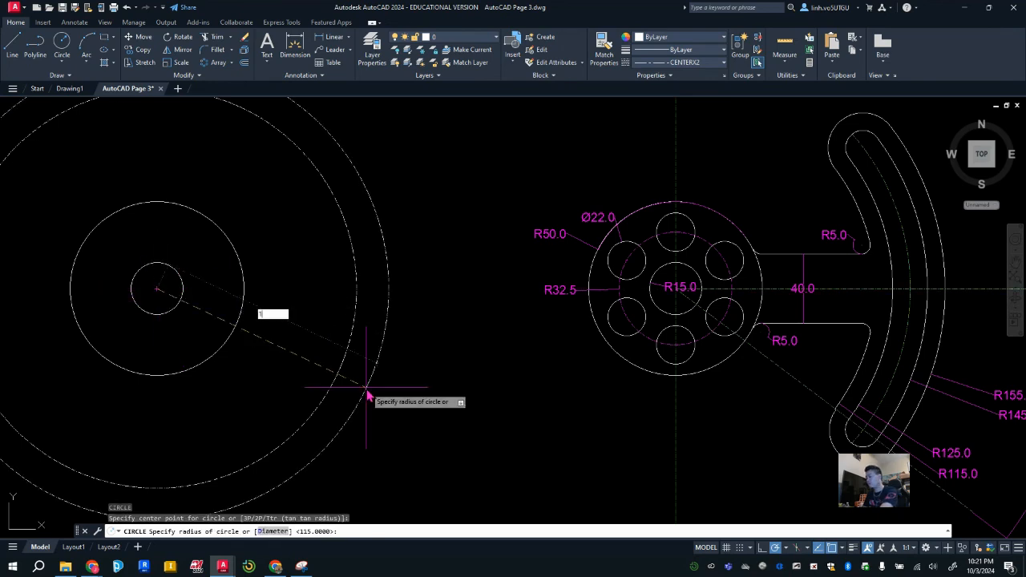
{"action": "type", "text": "125"}
{"action": "key", "text": "Return"}
Add circles of radius 145 and 155 on the same center point.
{"action": "key", "text": "Return"}
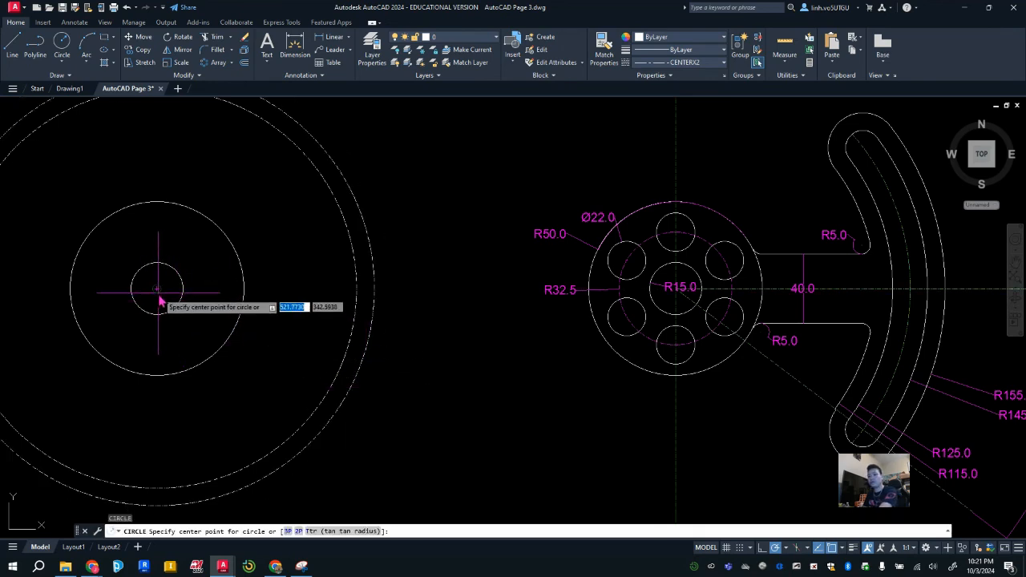
{"action": "left_click", "coordinate": [158, 292]}
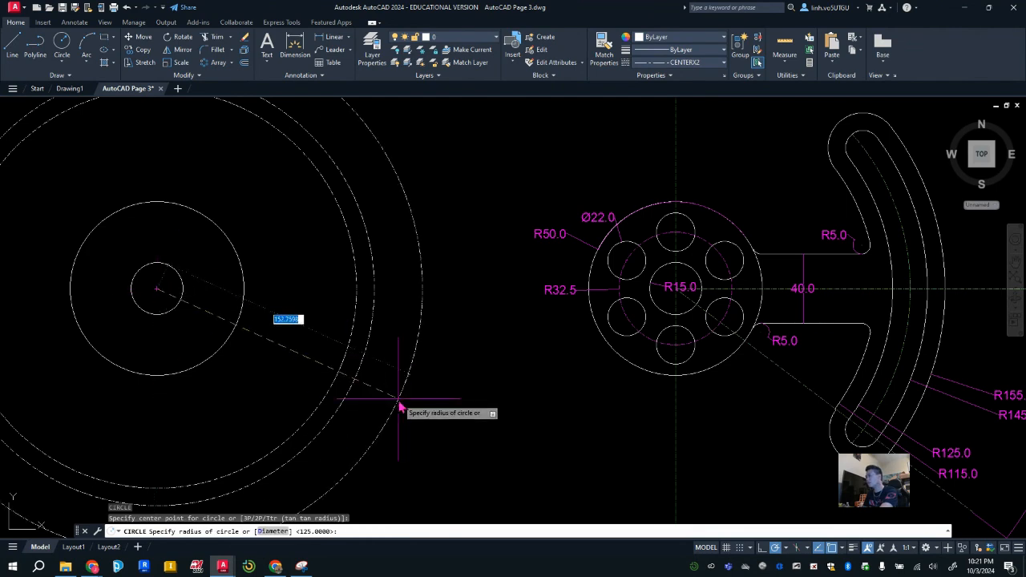
{"action": "type", "text": "145"}
{"action": "key", "text": "Return"}
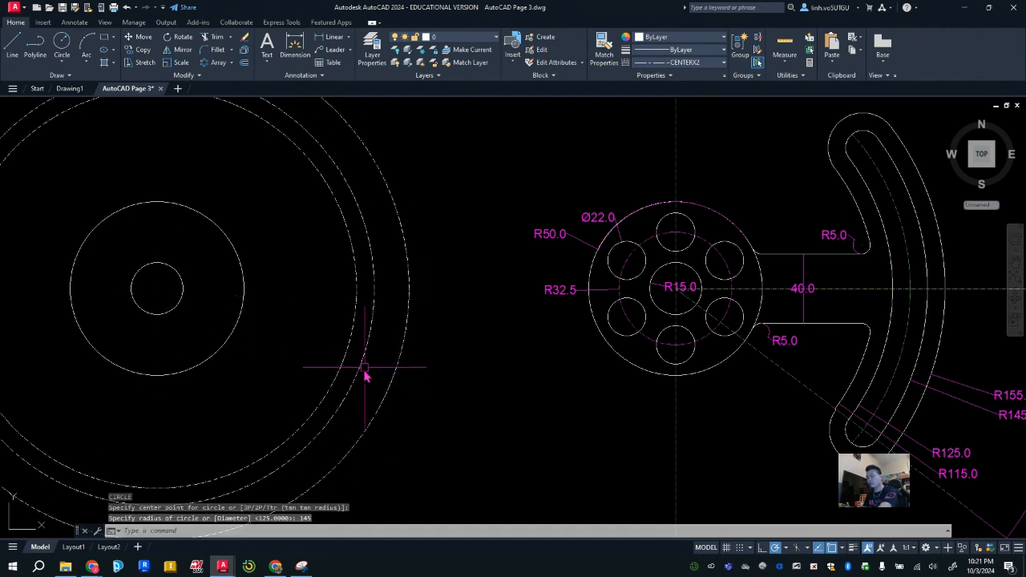
{"action": "key", "text": "Return"}
{"action": "left_click", "coordinate": [159, 294]}
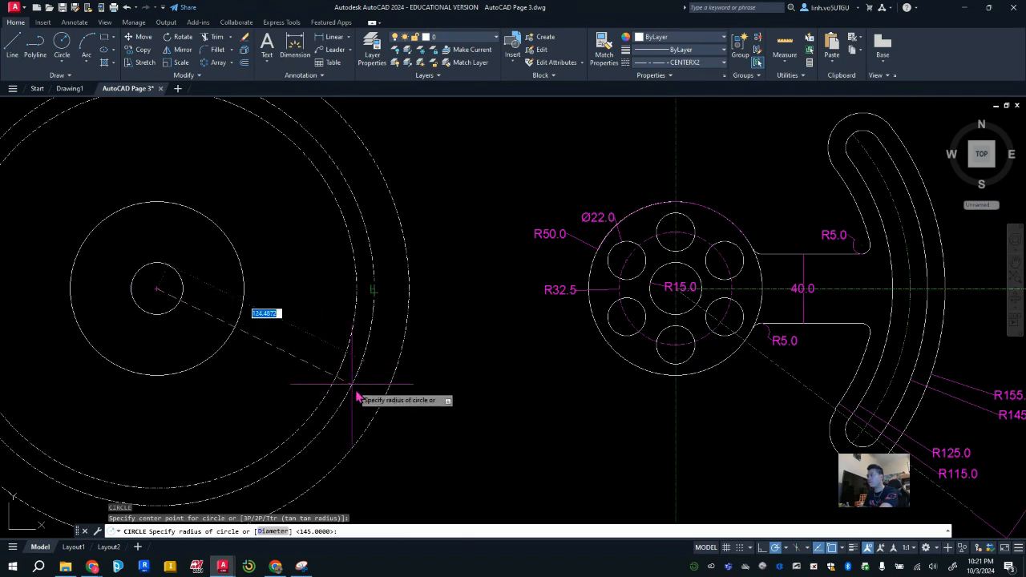
{"action": "key", "text": "Return"}
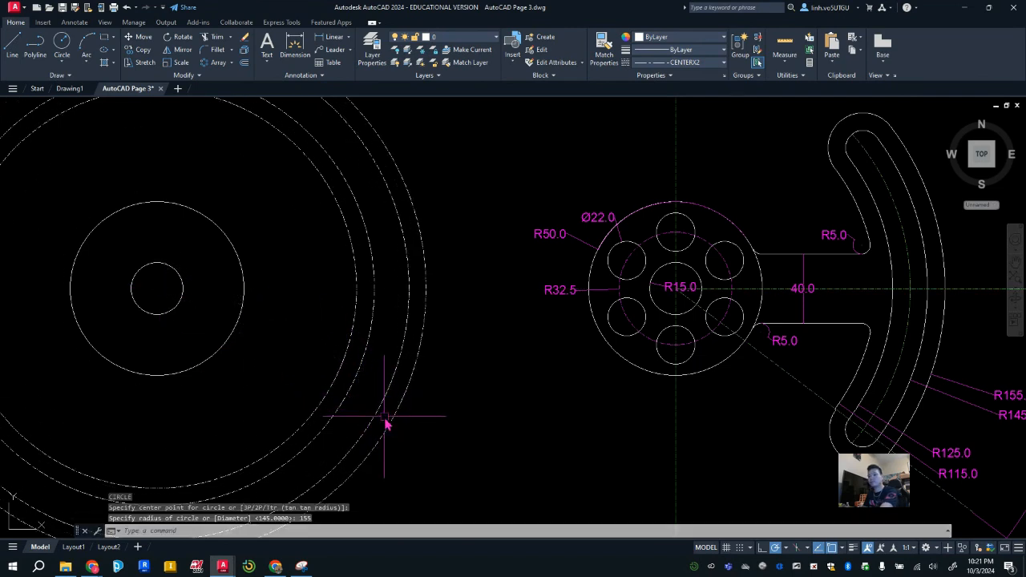
{"action": "key", "text": "Escape"}
Set the linetype of the four large circles (radius 115, 125, 145 and 155) to Continuous.
{"action": "left_click", "coordinate": [435, 429]}
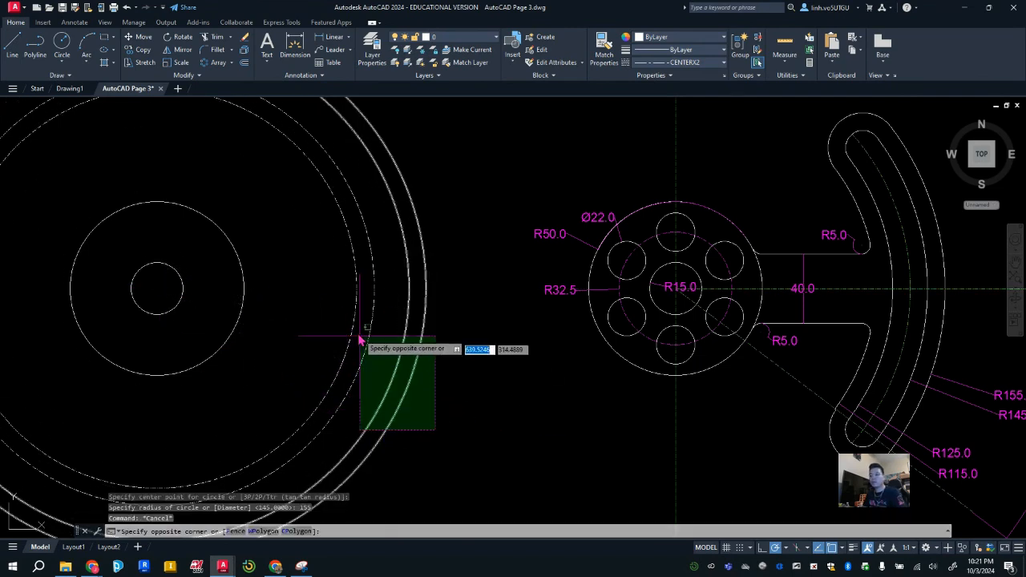
{"action": "left_click", "coordinate": [332, 301]}
{"action": "left_click", "coordinate": [706, 63]}
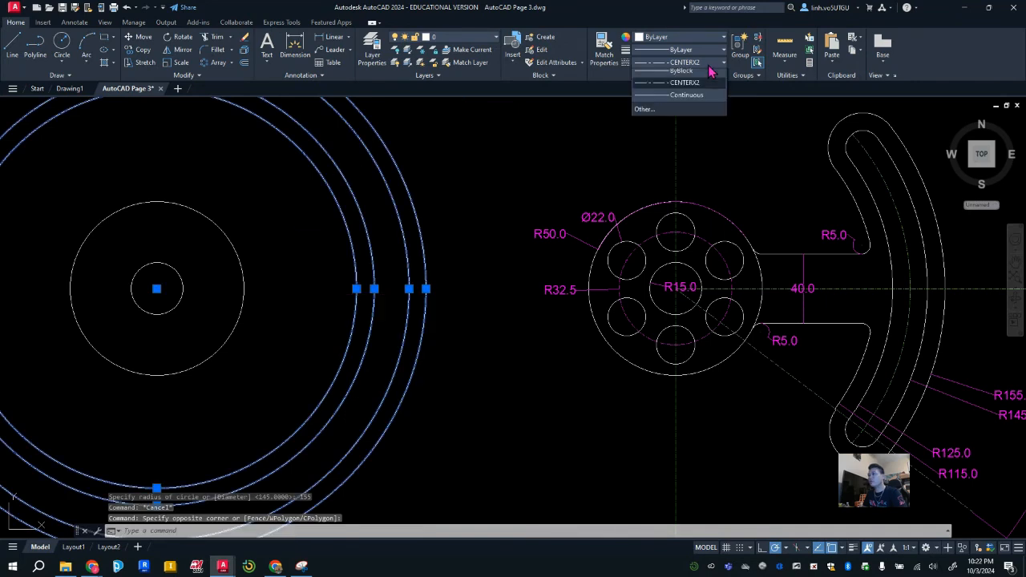
{"action": "left_click", "coordinate": [699, 113]}
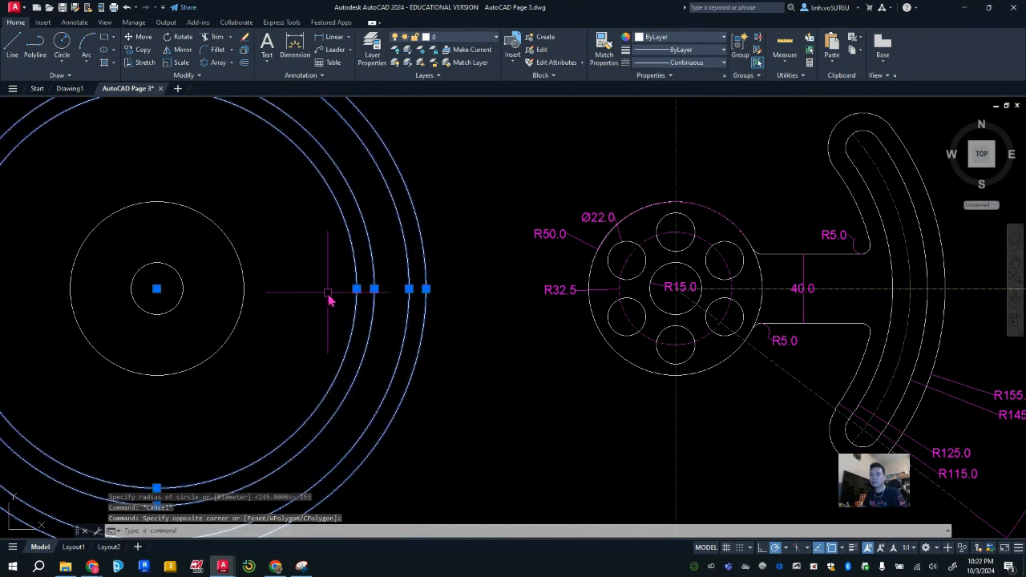
{"action": "key", "text": "Escape"}
Create a new layer named Centerlines and give it the green index color 82.
{"action": "scroll", "coordinate": [490, 375], "scroll_direction": "down", "scroll_amount": 2}
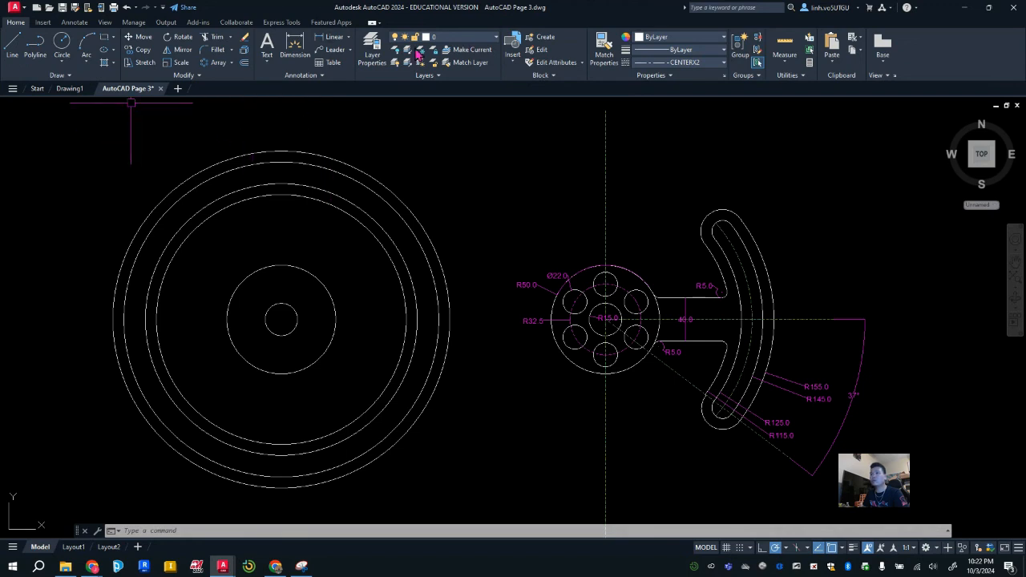
{"action": "left_click", "coordinate": [374, 53]}
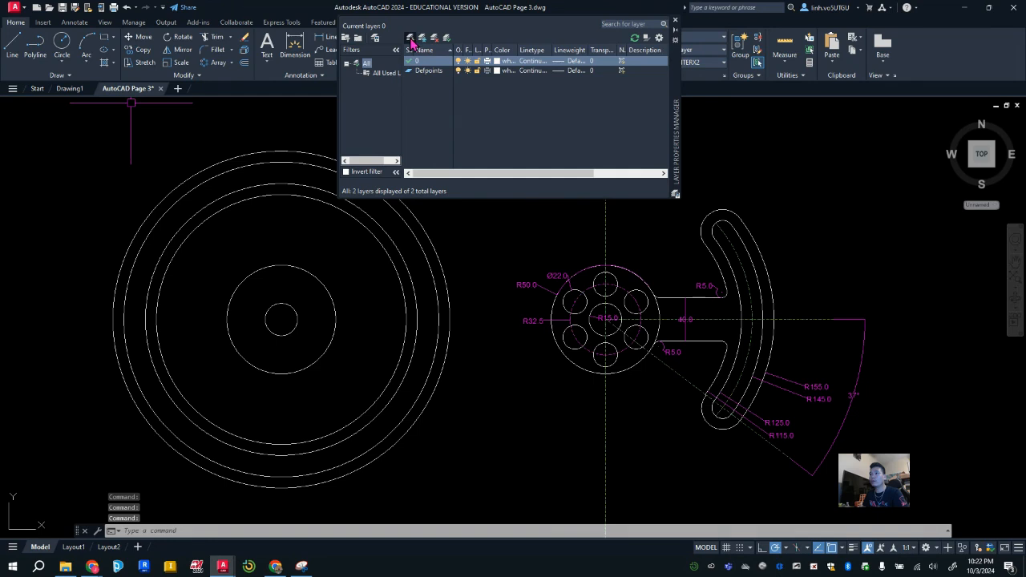
{"action": "left_click", "coordinate": [410, 39]}
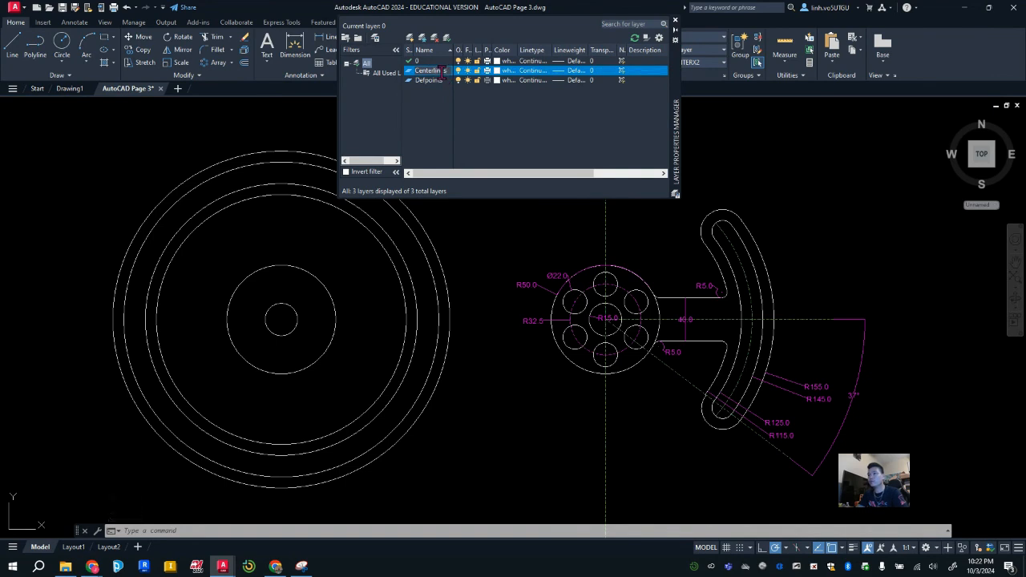
{"action": "left_click", "coordinate": [503, 71]}
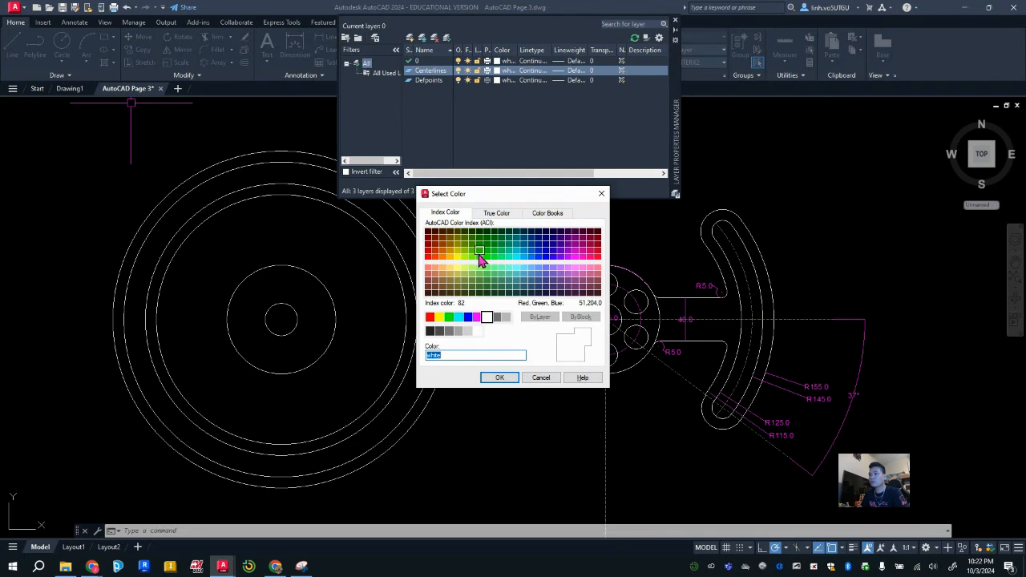
{"action": "left_click", "coordinate": [479, 254]}
{"action": "left_click", "coordinate": [500, 379]}
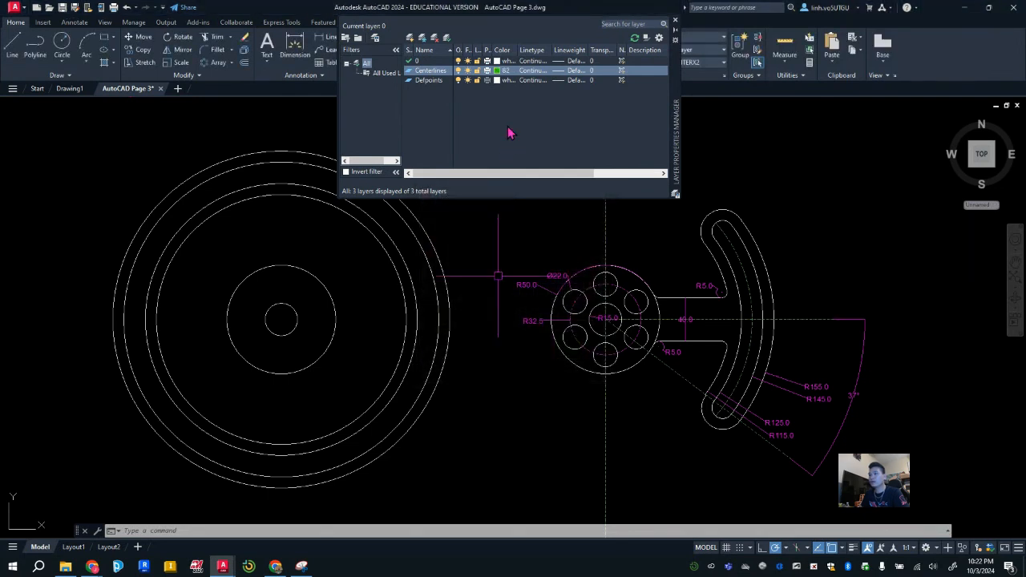
Create a layer named Dimension with the color magenta, and close the layer manager.
{"action": "left_click", "coordinate": [409, 38]}
{"action": "type", "text": "Dimension"}
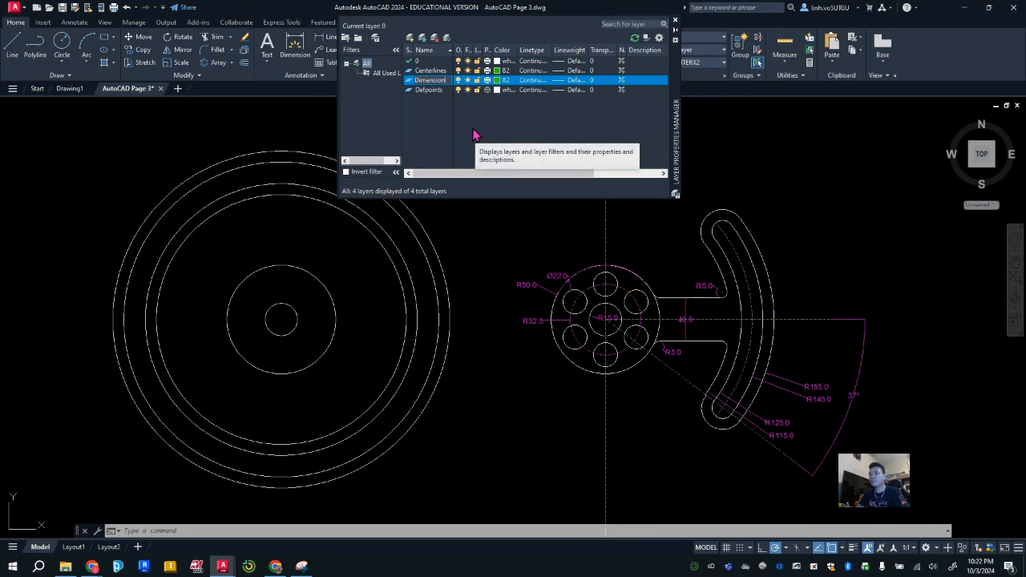
{"action": "left_click", "coordinate": [501, 81]}
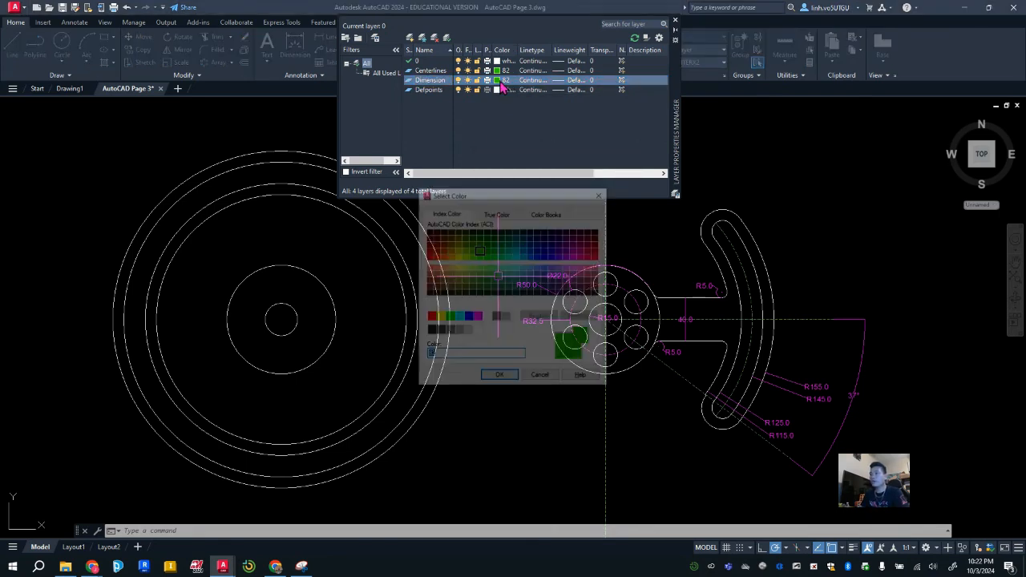
{"action": "left_click", "coordinate": [478, 319]}
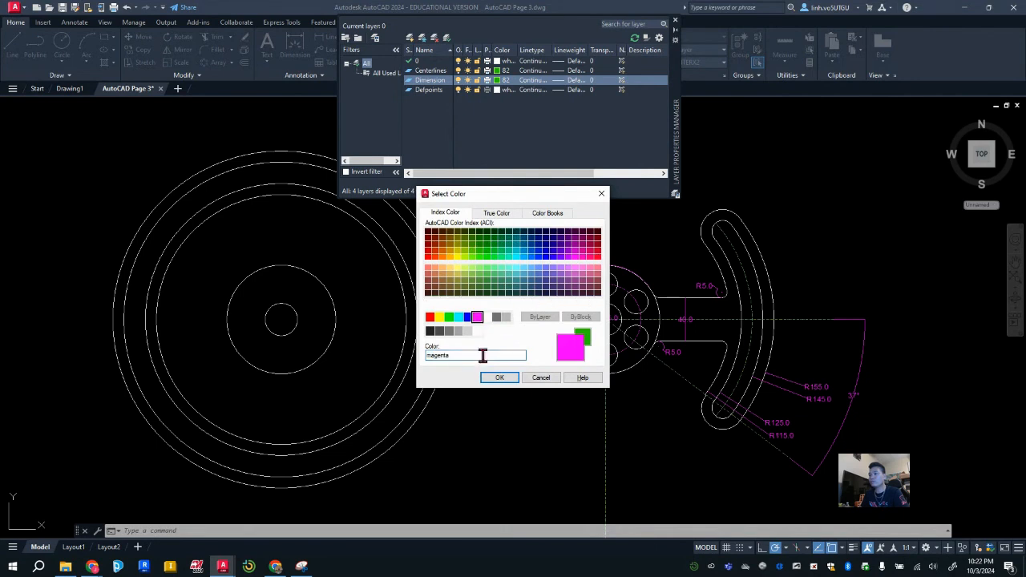
{"action": "left_click", "coordinate": [499, 378]}
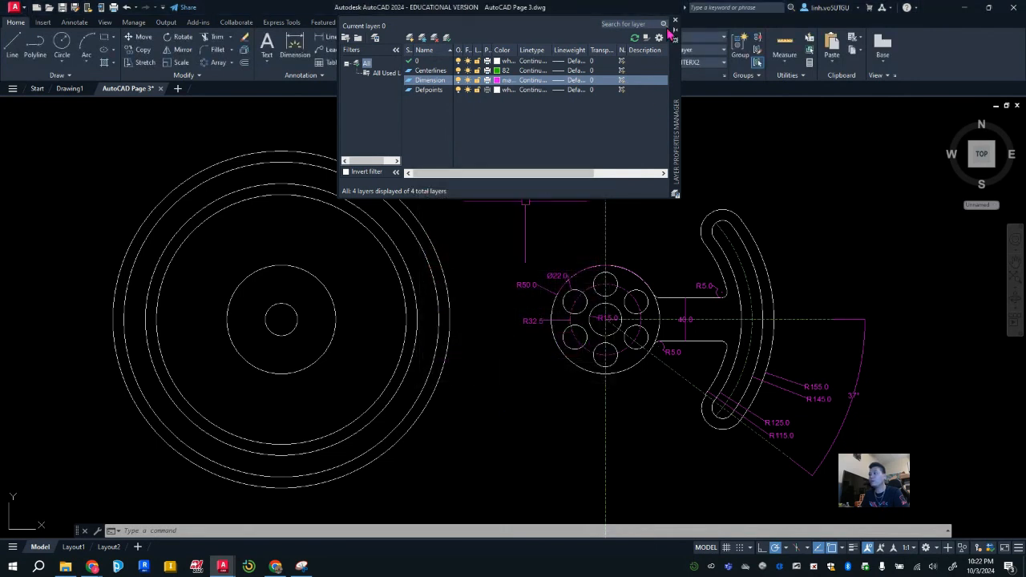
{"action": "left_click", "coordinate": [675, 22]}
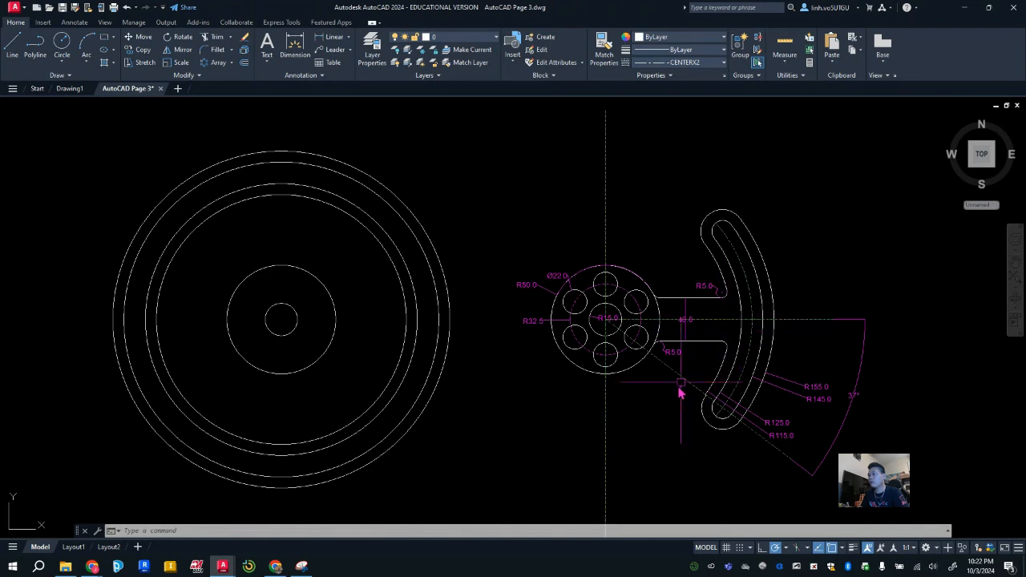
Make Centerlines the current layer and draw a vertical centerline about 344 long through the circles' common center, extending past the outermost circle.
{"action": "left_click", "coordinate": [474, 40]}
{"action": "left_click", "coordinate": [453, 63]}
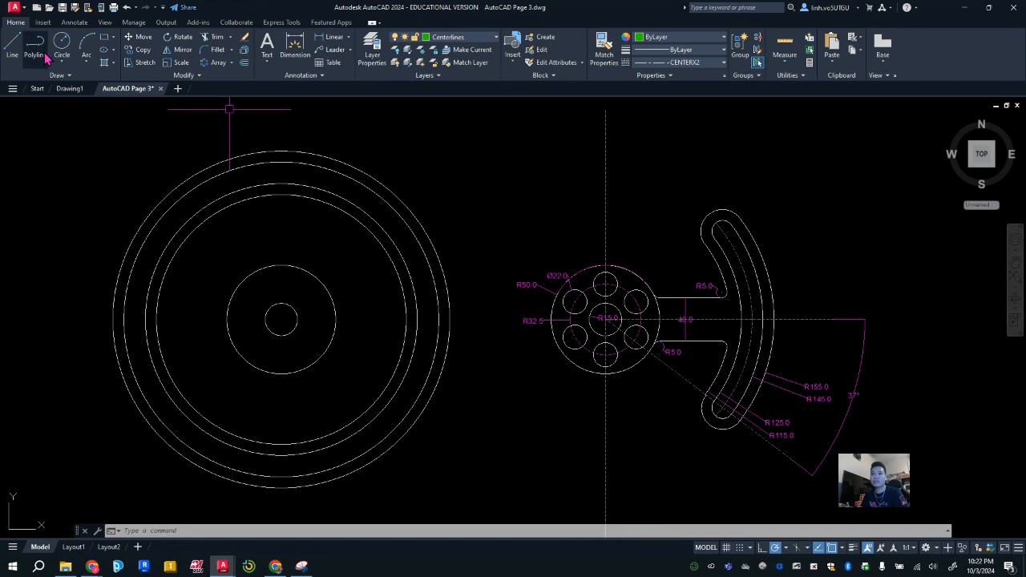
{"action": "left_click", "coordinate": [12, 45]}
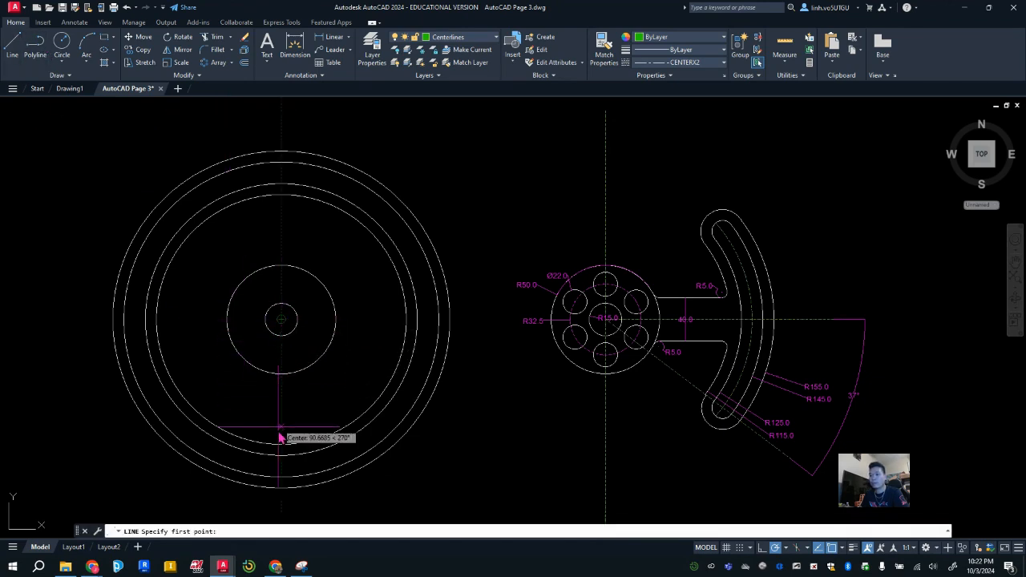
{"action": "left_click", "coordinate": [283, 505]}
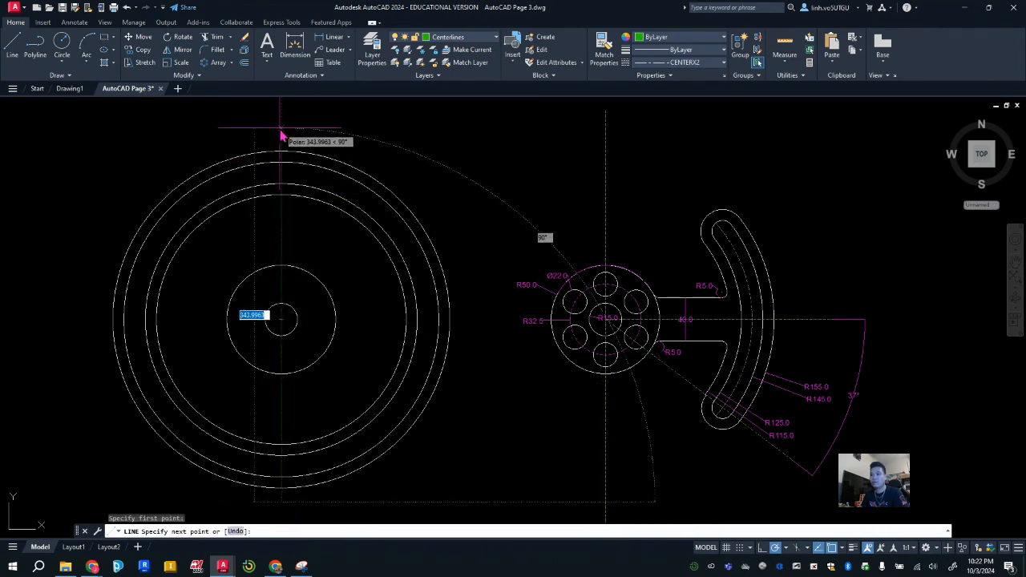
{"action": "left_click", "coordinate": [281, 132]}
{"action": "key", "text": "Escape"}
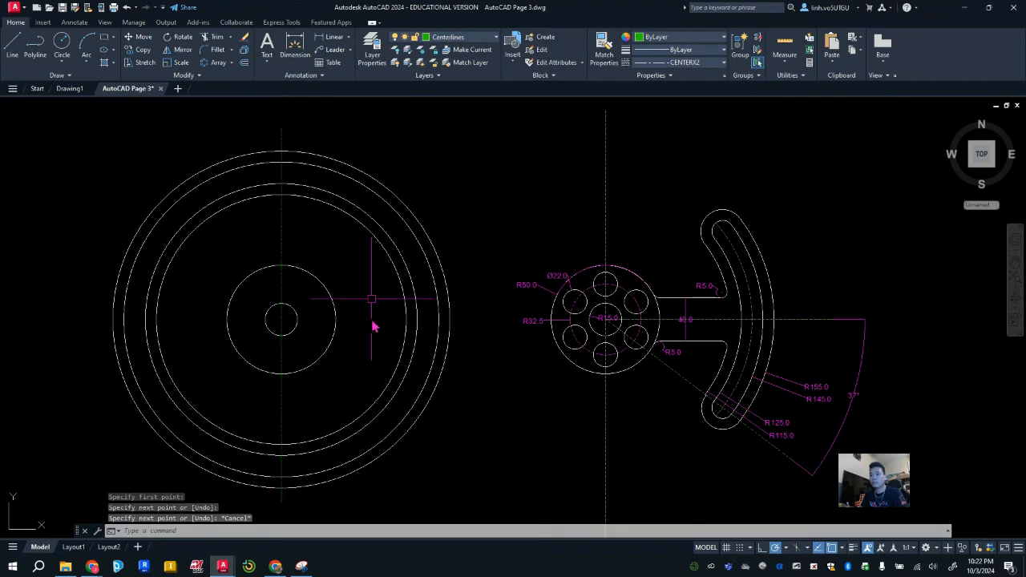
Draw a horizontal centerline from the circles' common center rightward to just past the outermost circle.
{"action": "left_click", "coordinate": [12, 45]}
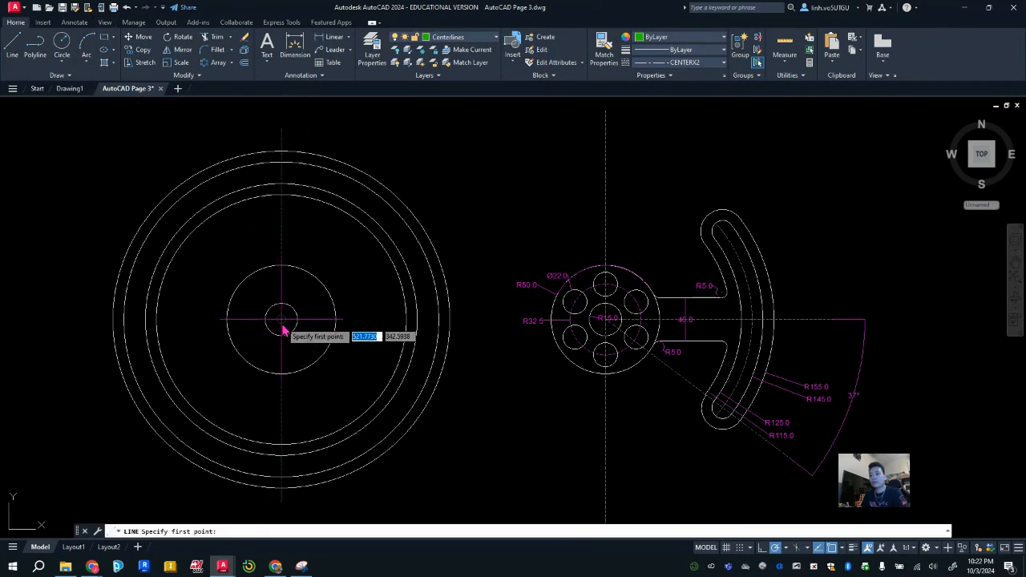
{"action": "left_click", "coordinate": [283, 322]}
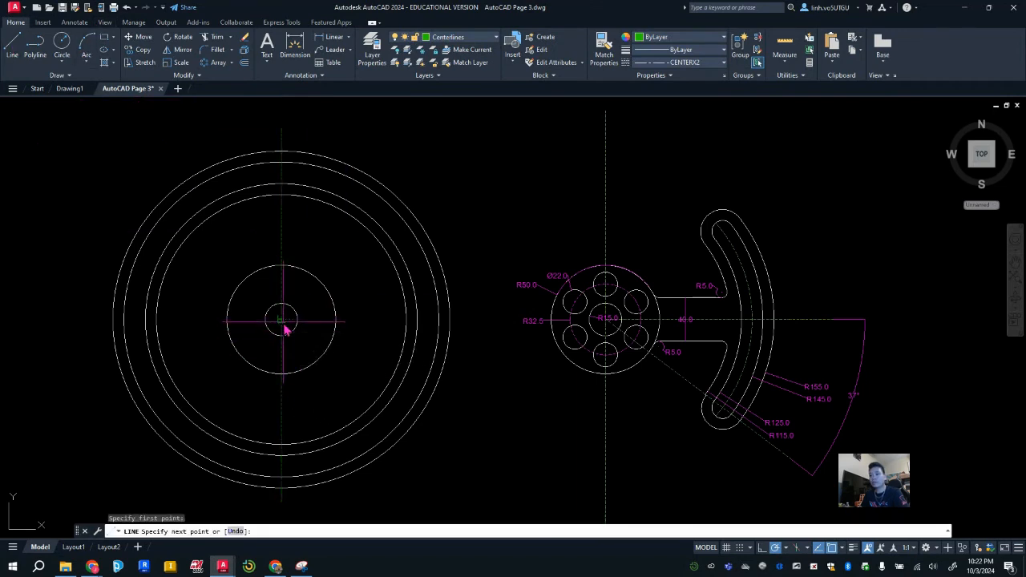
{"action": "left_click", "coordinate": [475, 322]}
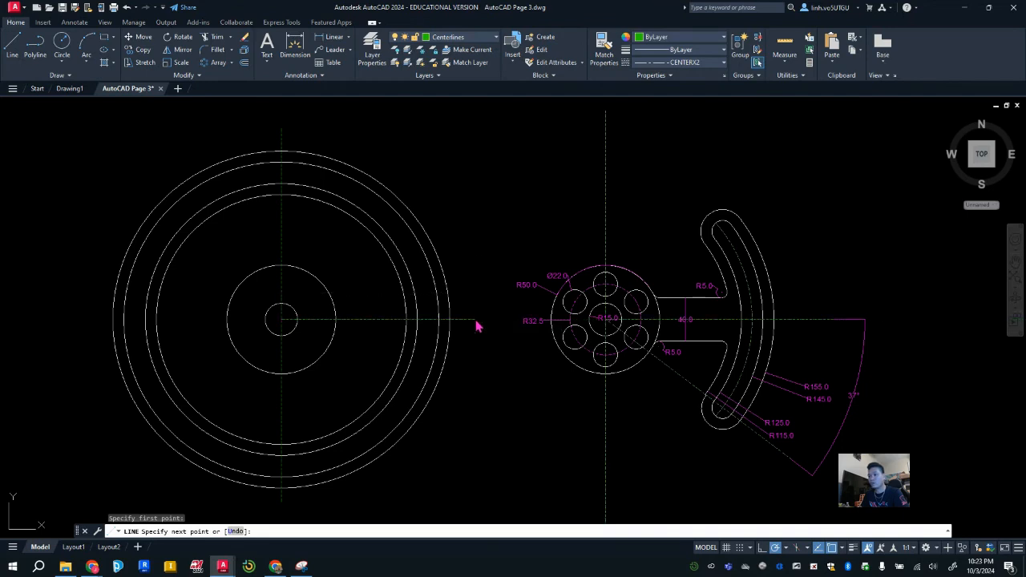
{"action": "key", "text": "Escape"}
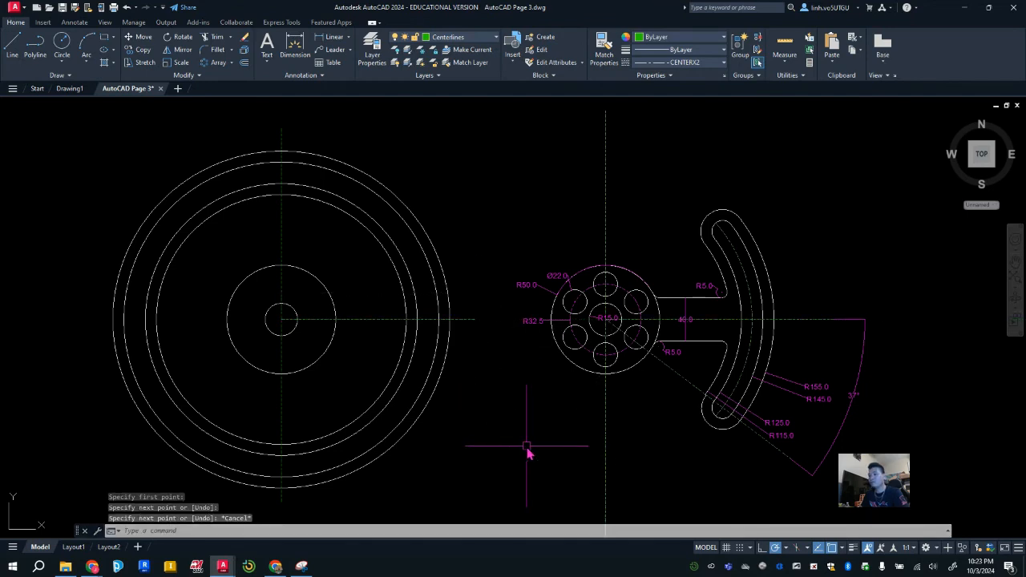
Trim away the left halves of the four large circles at the vertical centerline.
{"action": "left_click", "coordinate": [210, 39]}
{"action": "left_click_drag", "start_coordinate": [205, 145], "coordinate": [218, 250]}
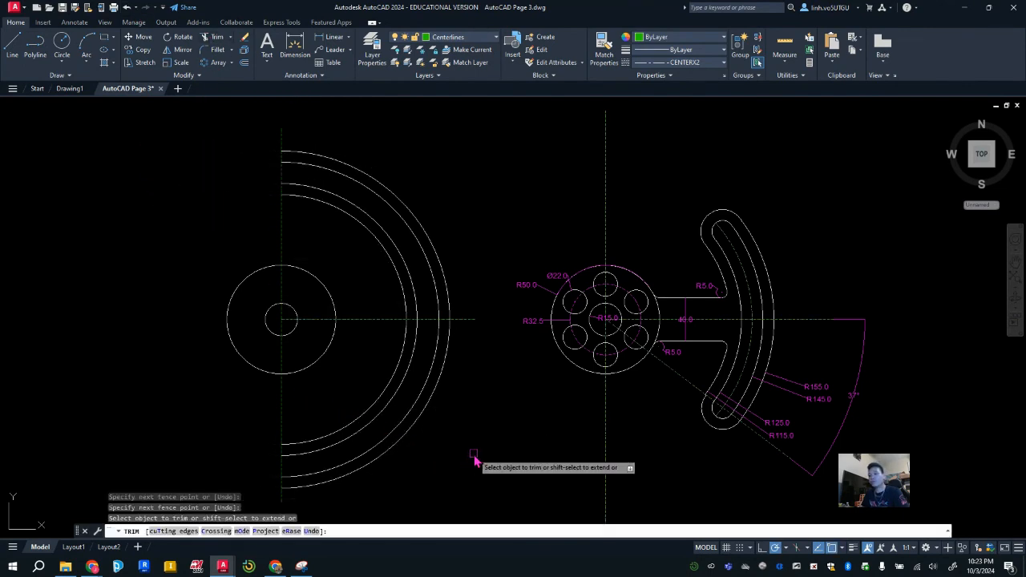
{"action": "key", "text": "Escape"}
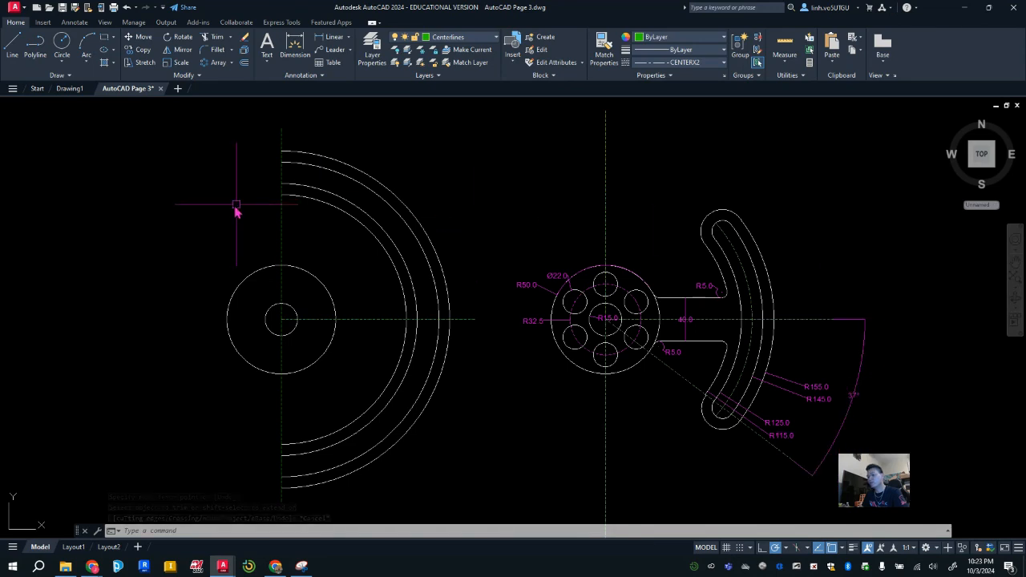
Draw an angled centerline about 189 long from the circles' common center, 37° below the horizontal and extending past the outermost arc.
{"action": "left_click", "coordinate": [12, 47]}
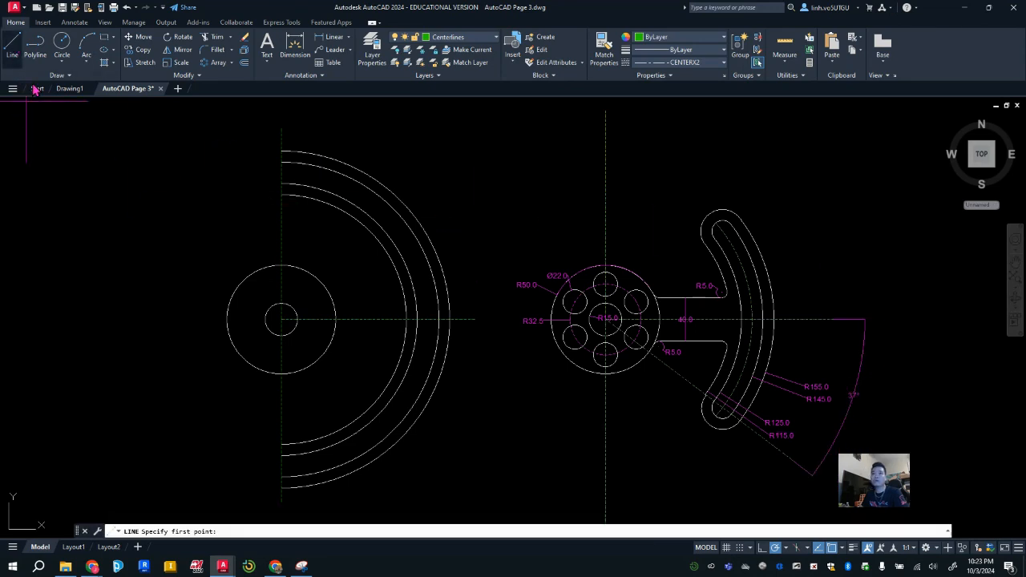
{"action": "left_click", "coordinate": [281, 322]}
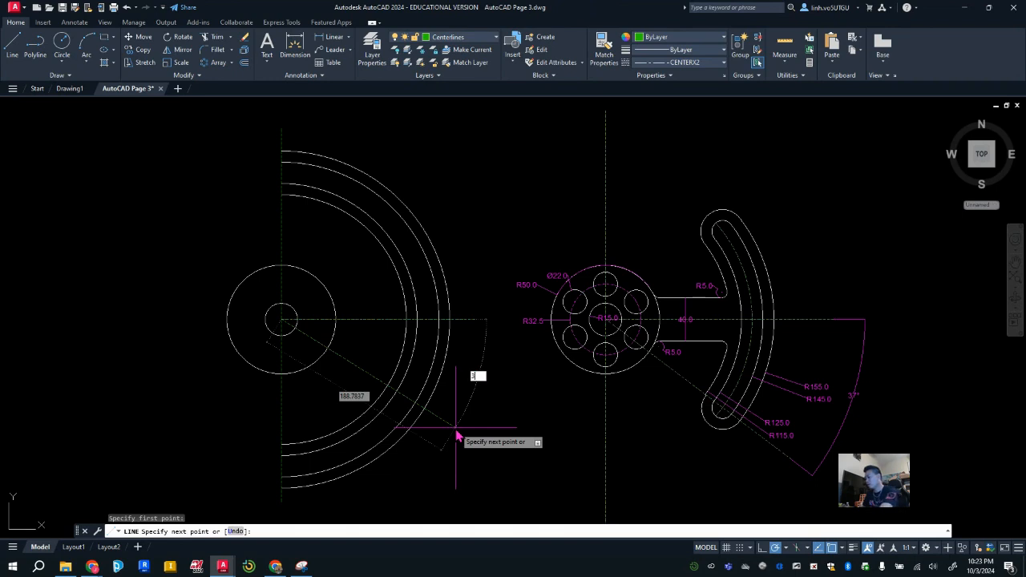
{"action": "key", "text": "Return"}
{"action": "key", "text": "Escape"}
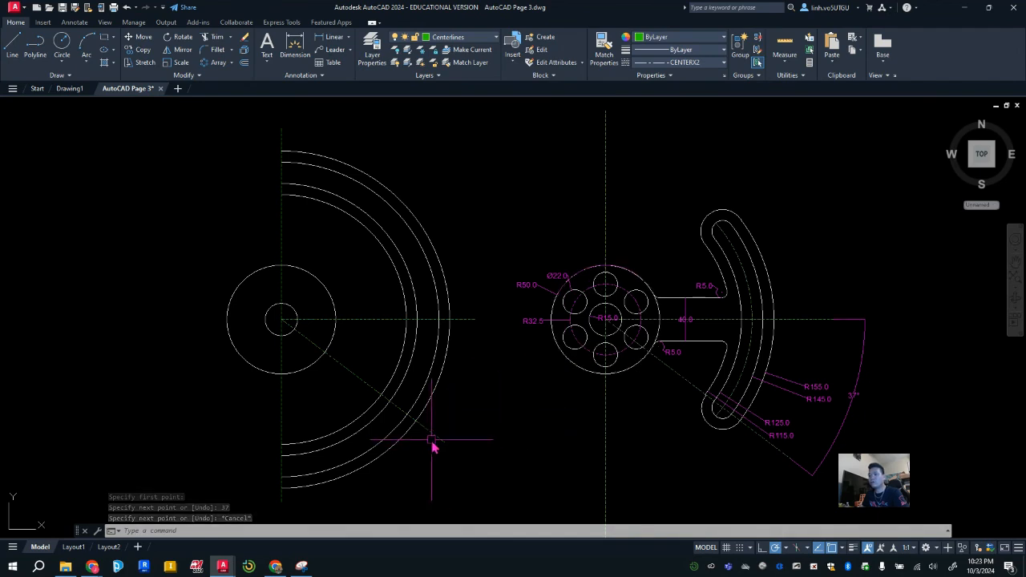
Mirror the angled centerline about the horizontal centerline, keeping the original line.
{"action": "left_click", "coordinate": [181, 52]}
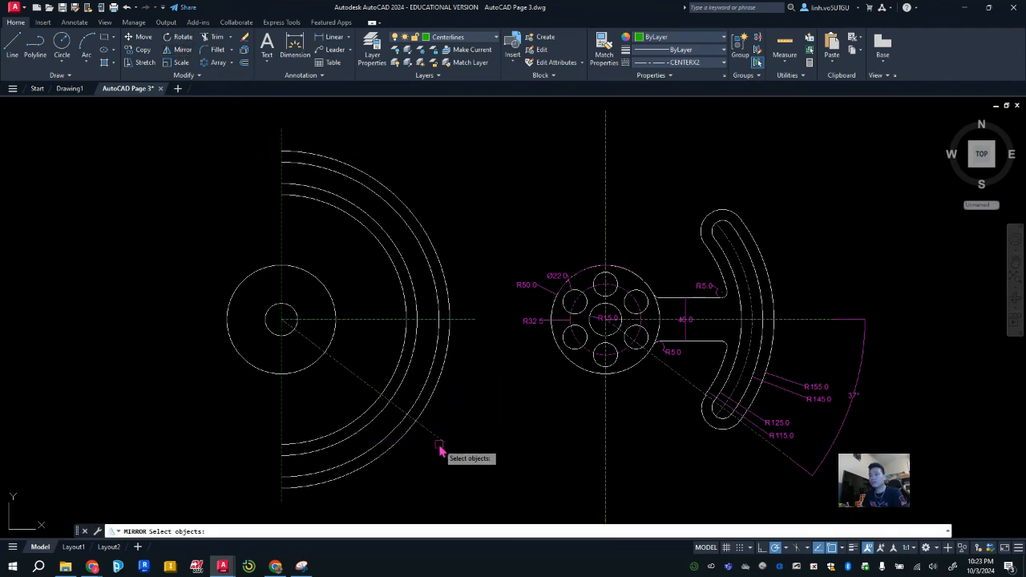
{"action": "left_click", "coordinate": [432, 432]}
{"action": "key", "text": "Return"}
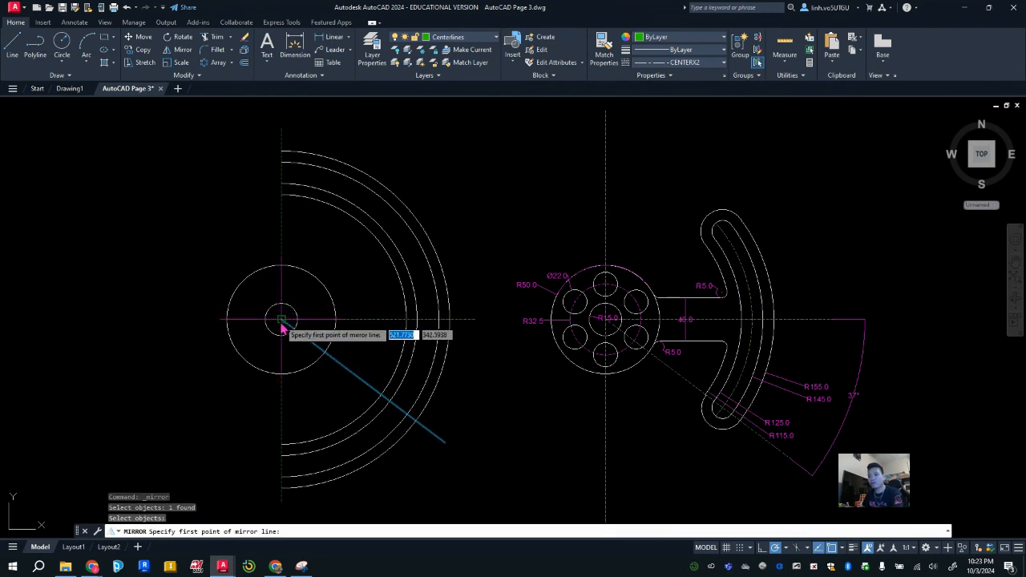
{"action": "left_click", "coordinate": [283, 322]}
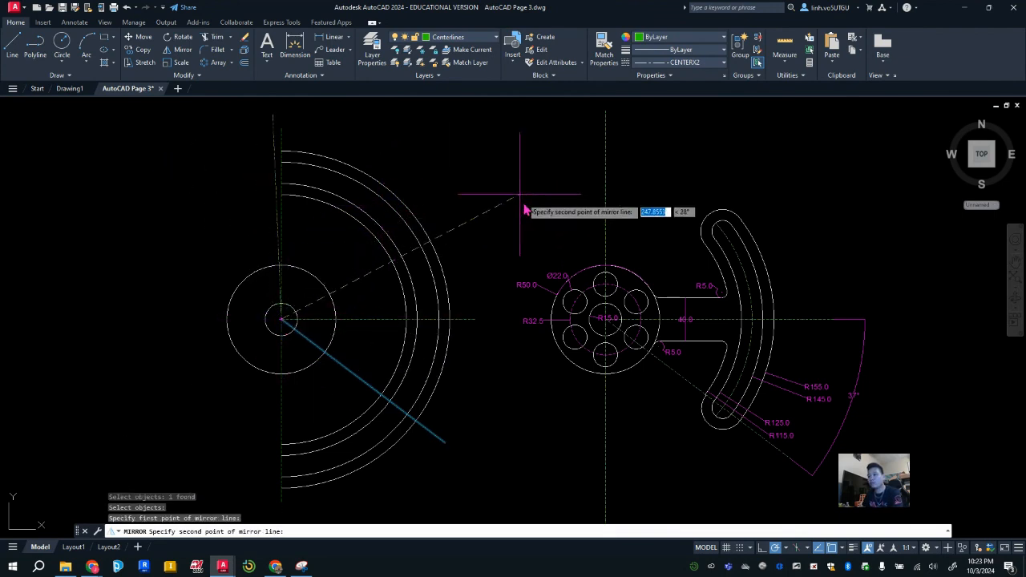
{"action": "left_click", "coordinate": [417, 319]}
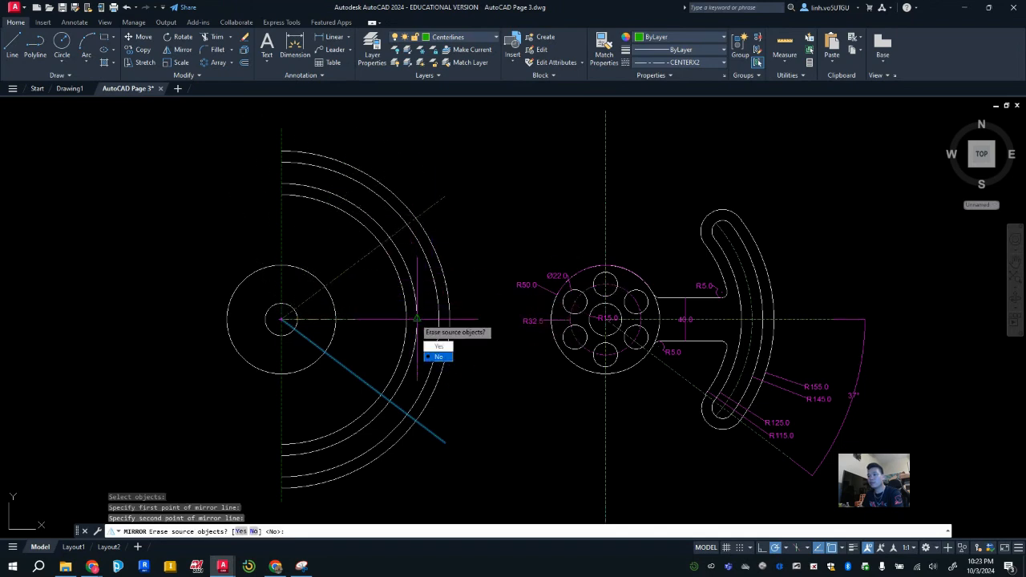
{"action": "type", "text": "n"}
{"action": "key", "text": "Return"}
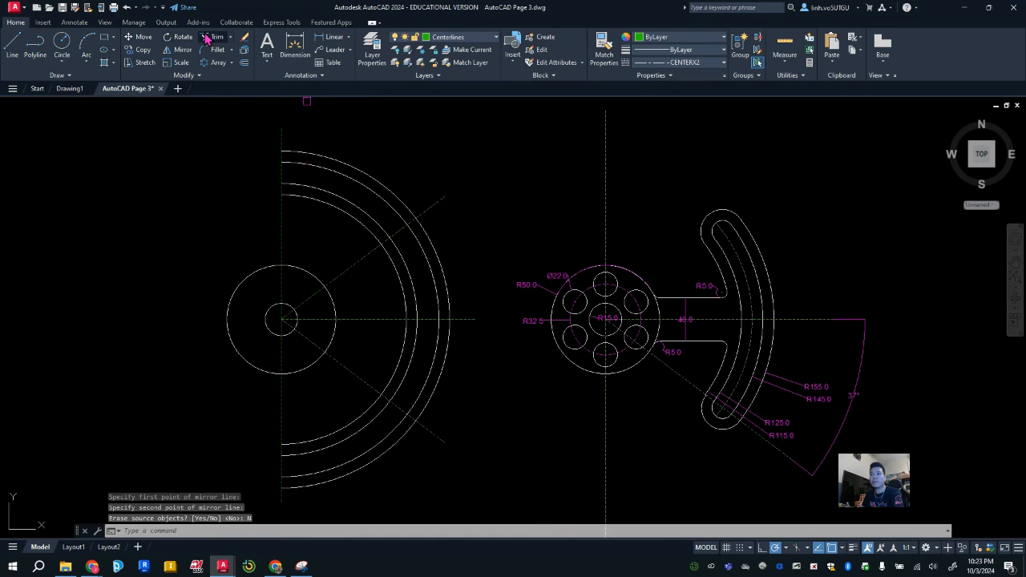
Trim the four large arcs so that only the parts between the two angled centerlines remain.
{"action": "left_click", "coordinate": [213, 37]}
{"action": "left_click_drag", "start_coordinate": [328, 417], "coordinate": [393, 476]}
{"action": "left_click_drag", "start_coordinate": [333, 255], "coordinate": [396, 172]}
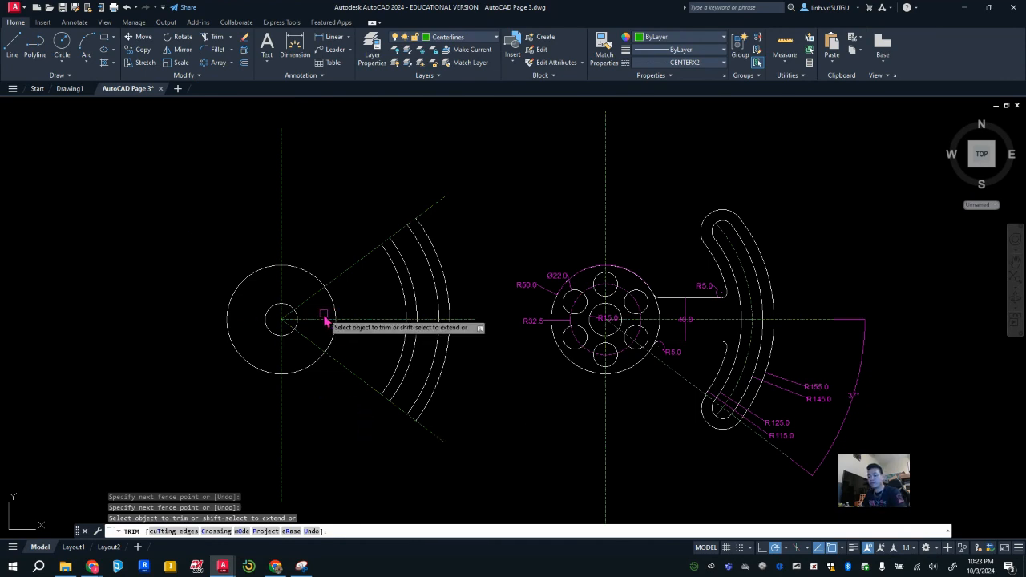
{"action": "key", "text": "Escape"}
{"action": "left_click", "coordinate": [283, 228]}
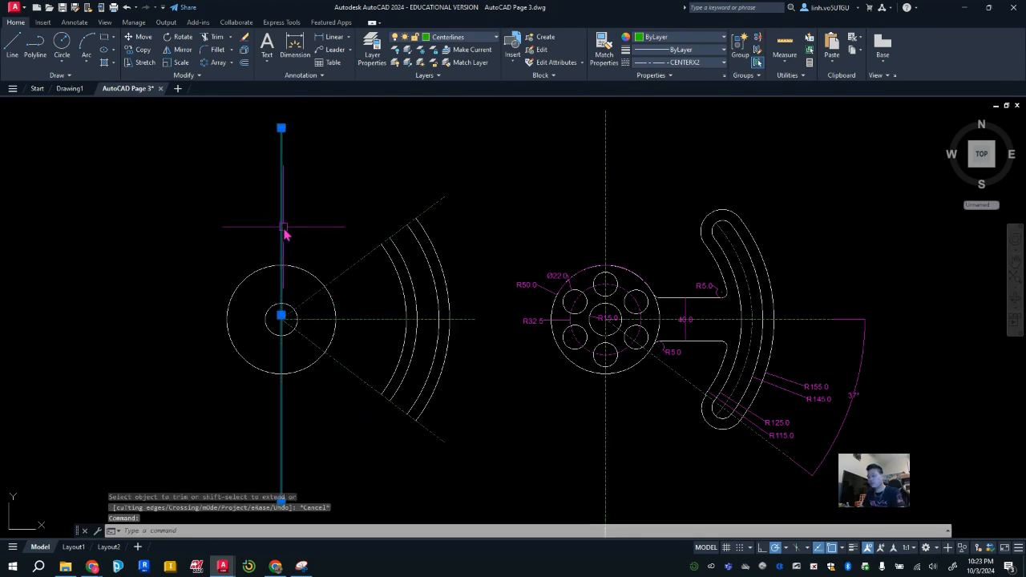
{"action": "key", "text": "Delete"}
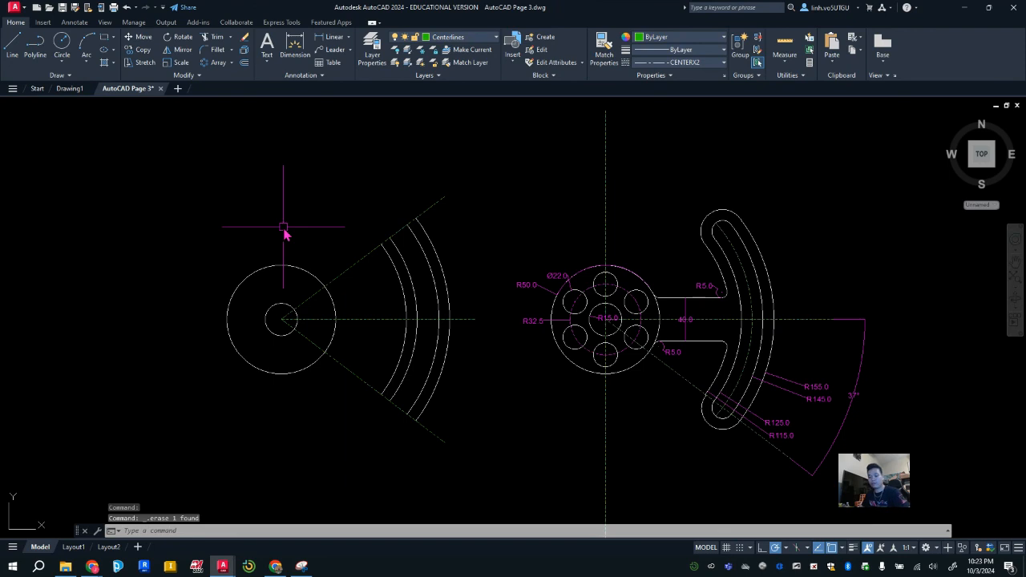
{"action": "key", "text": "ctrl+z"}
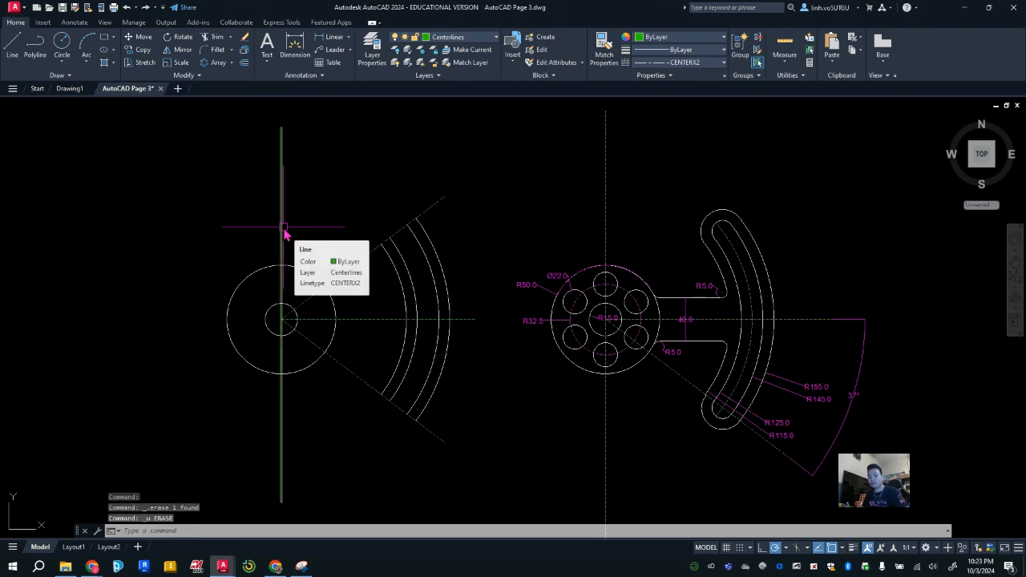
Erase the vertical centerline through the center of the new hub circles.
{"action": "key", "text": "Escape"}
{"action": "left_click", "coordinate": [283, 228]}
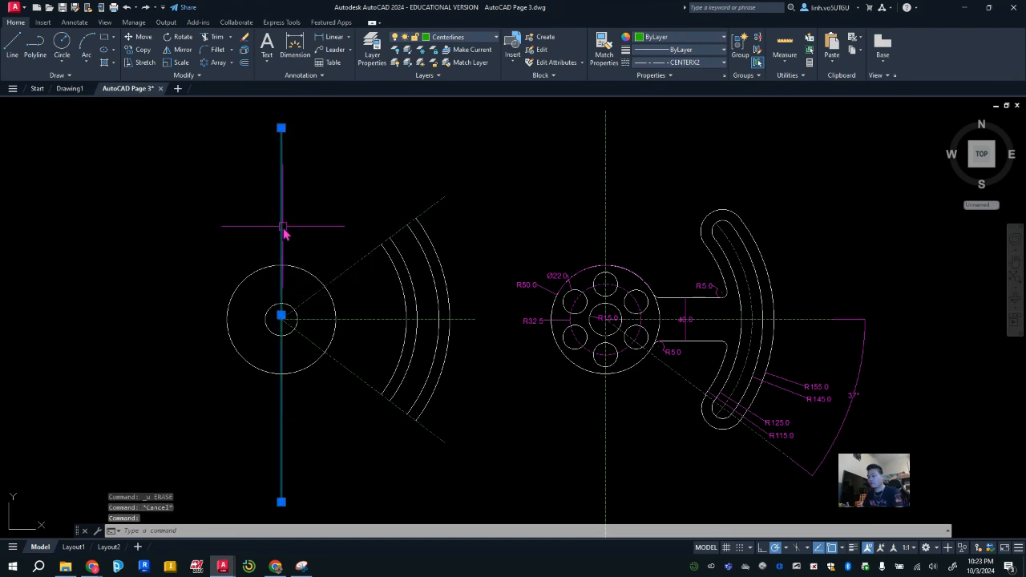
{"action": "key", "text": "Delete"}
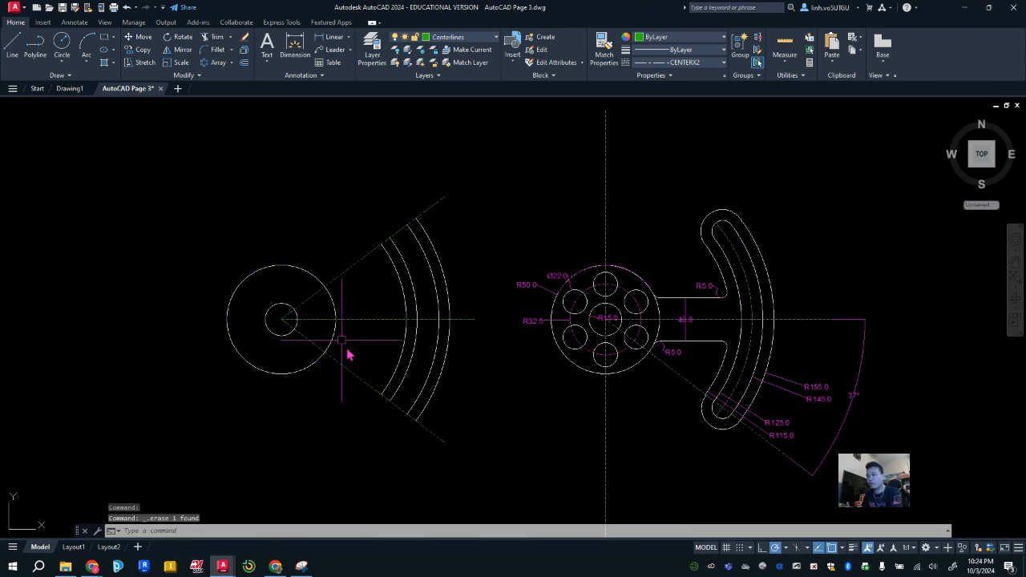
Examine the reference slot's center arc, the arcs on either side of it and their radius dimensions.
{"action": "scroll", "coordinate": [441, 393], "scroll_direction": "up", "scroll_amount": 2}
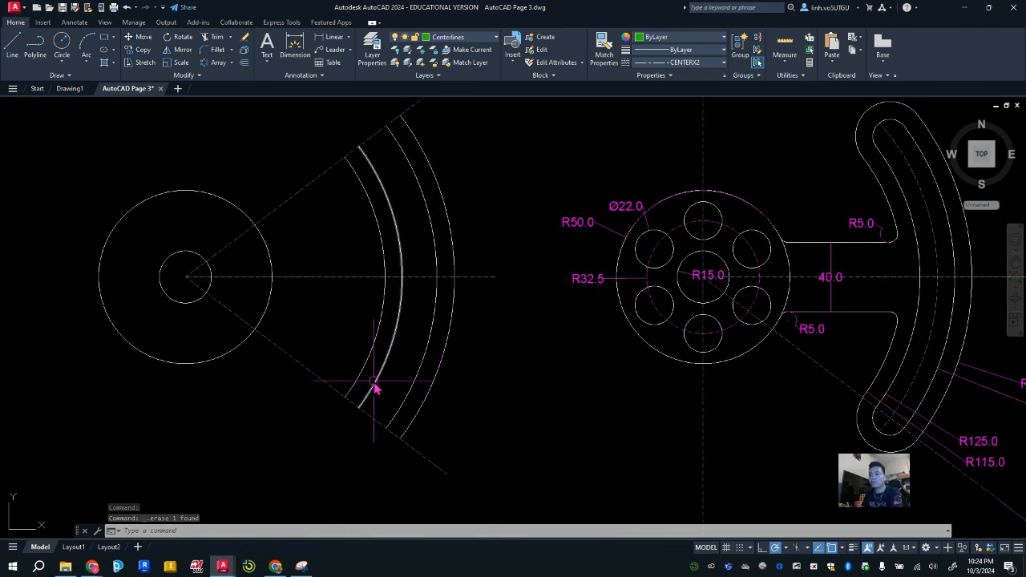
{"action": "left_click", "coordinate": [932, 342]}
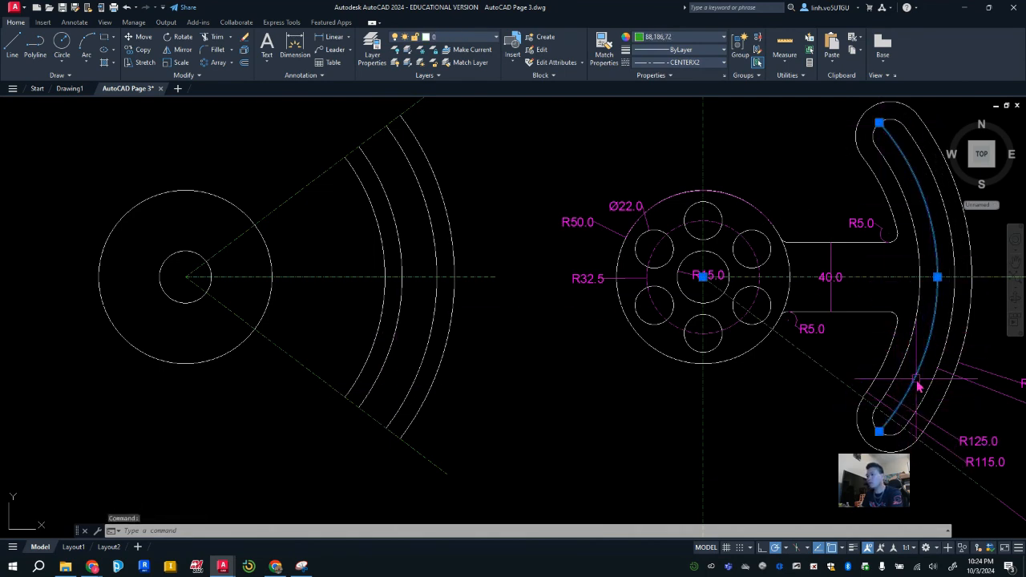
{"action": "middle_click_drag", "start_coordinate": [970, 413], "coordinate": [767, 405]}
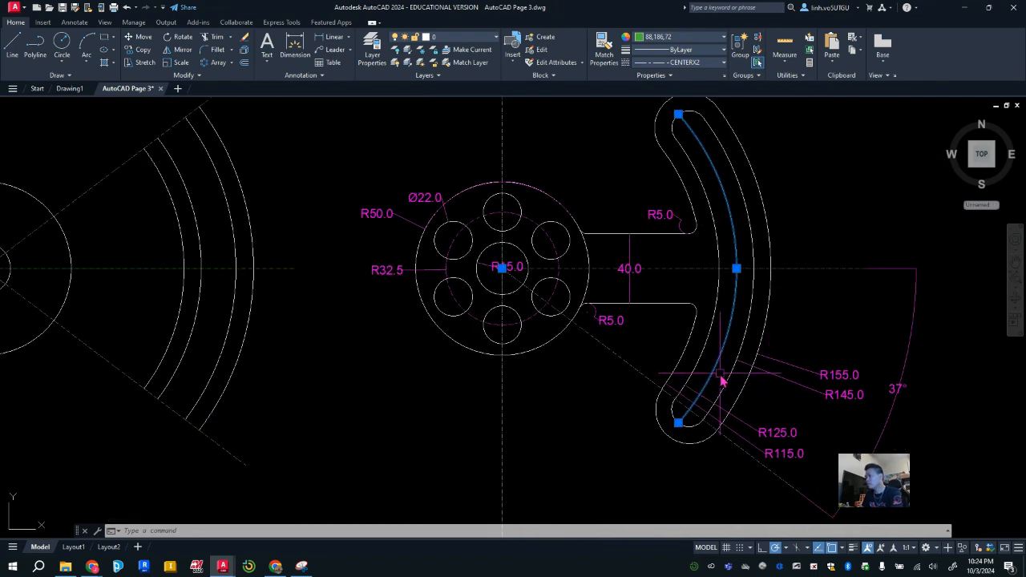
{"action": "left_click", "coordinate": [785, 435]}
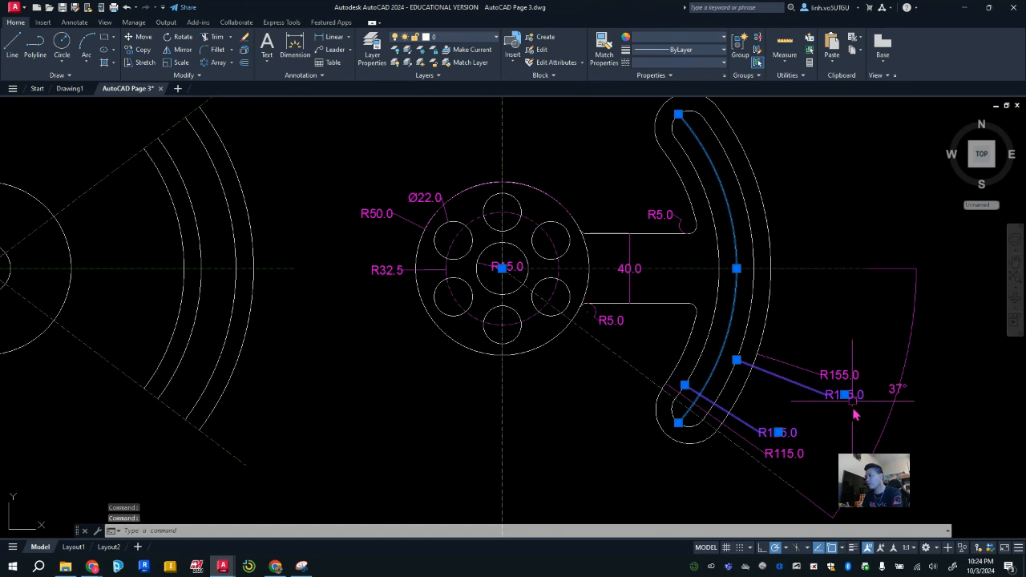
{"action": "key", "text": "Escape"}
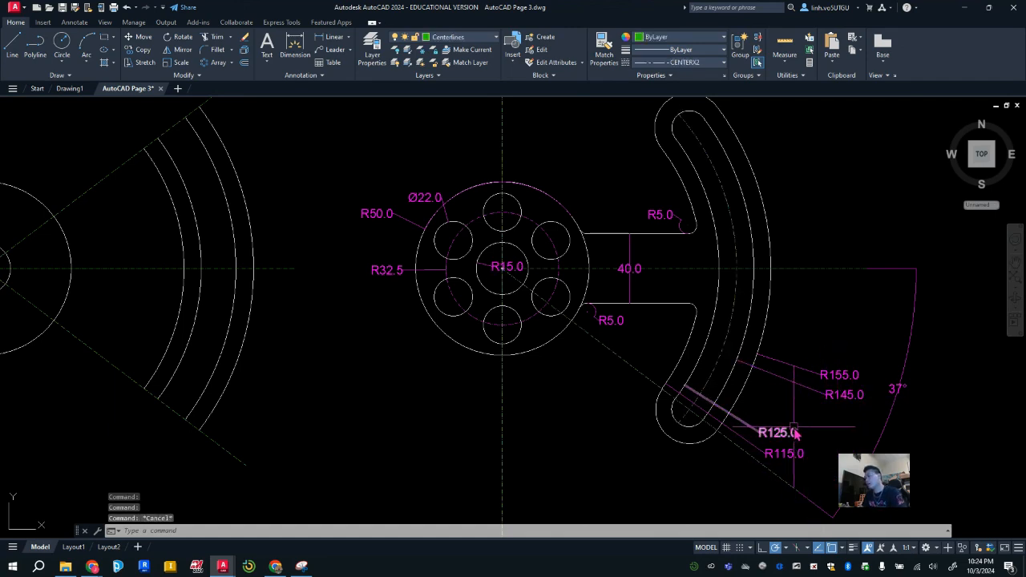
{"action": "left_click", "coordinate": [719, 371]}
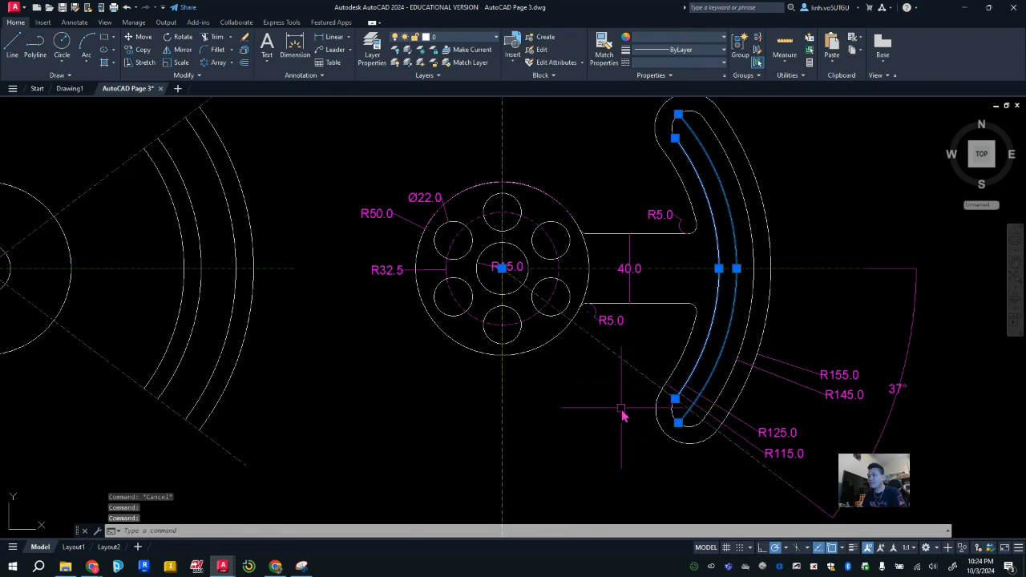
{"action": "middle_click_drag", "start_coordinate": [623, 412], "coordinate": [850, 375]}
{"action": "key", "text": "Escape"}
{"action": "middle_click_drag", "start_coordinate": [459, 391], "coordinate": [496, 421]}
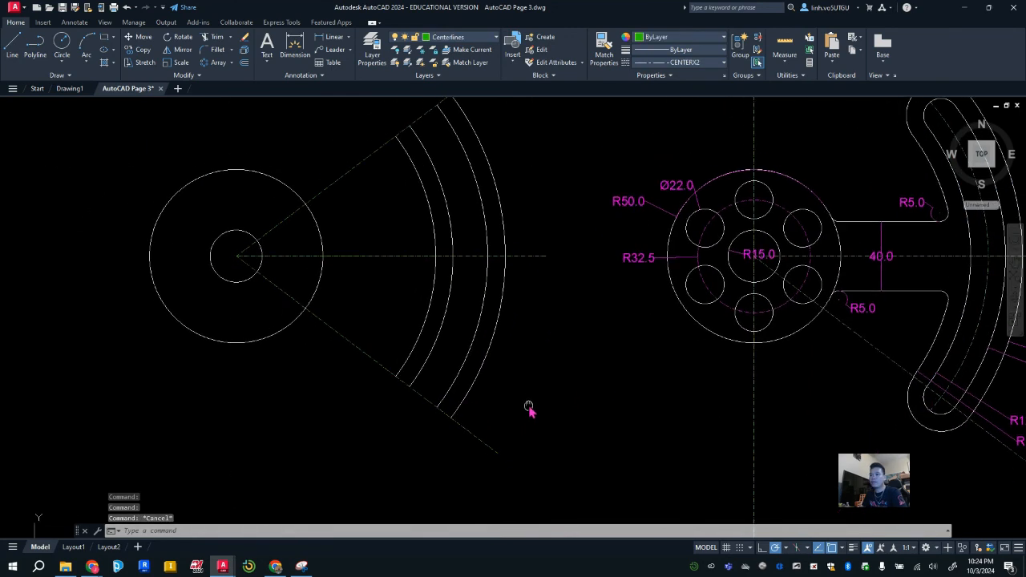
{"action": "middle_click_drag", "start_coordinate": [800, 409], "coordinate": [623, 378]}
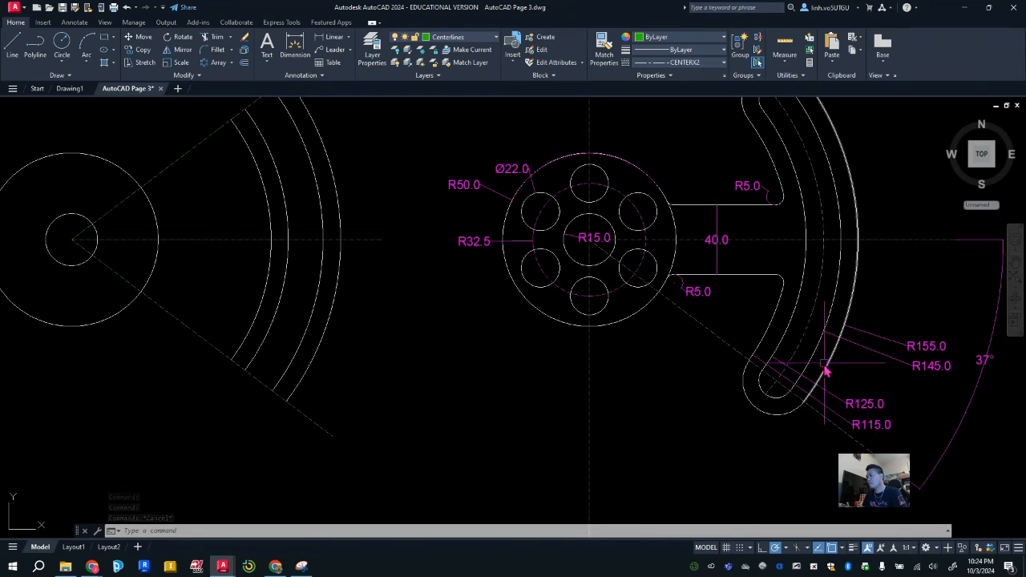
{"action": "middle_click_drag", "start_coordinate": [534, 403], "coordinate": [678, 433]}
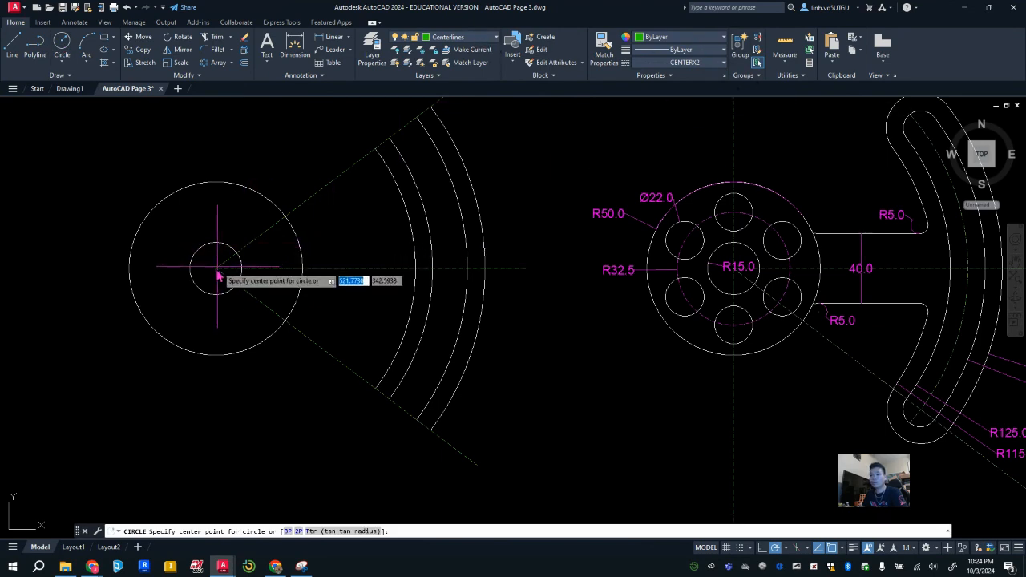
Trim the angled and horizontal centerlines inside the small inner circle of the new hub.
{"action": "key", "text": "Escape"}
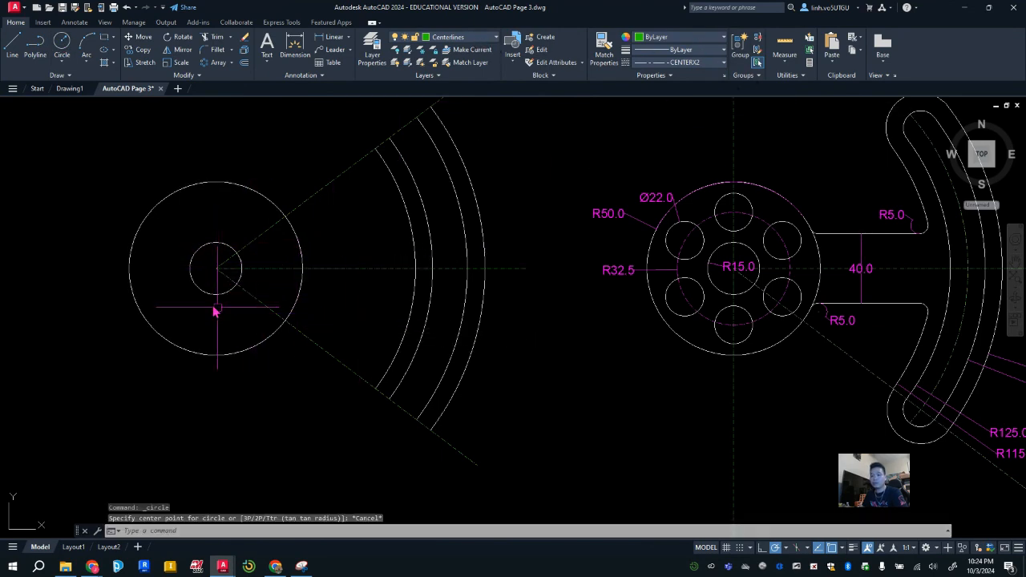
{"action": "left_click", "coordinate": [217, 39]}
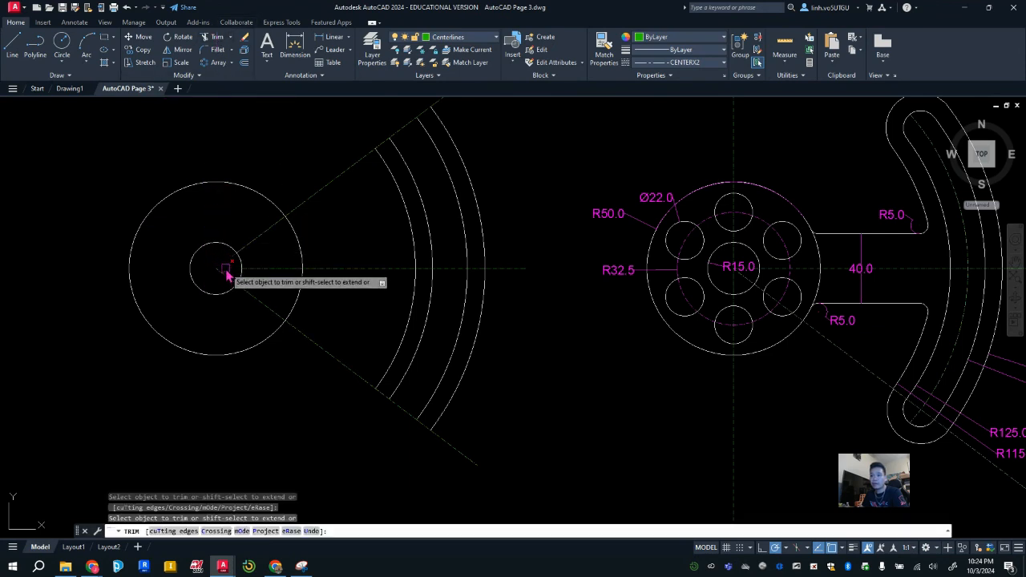
{"action": "key", "text": "Escape"}
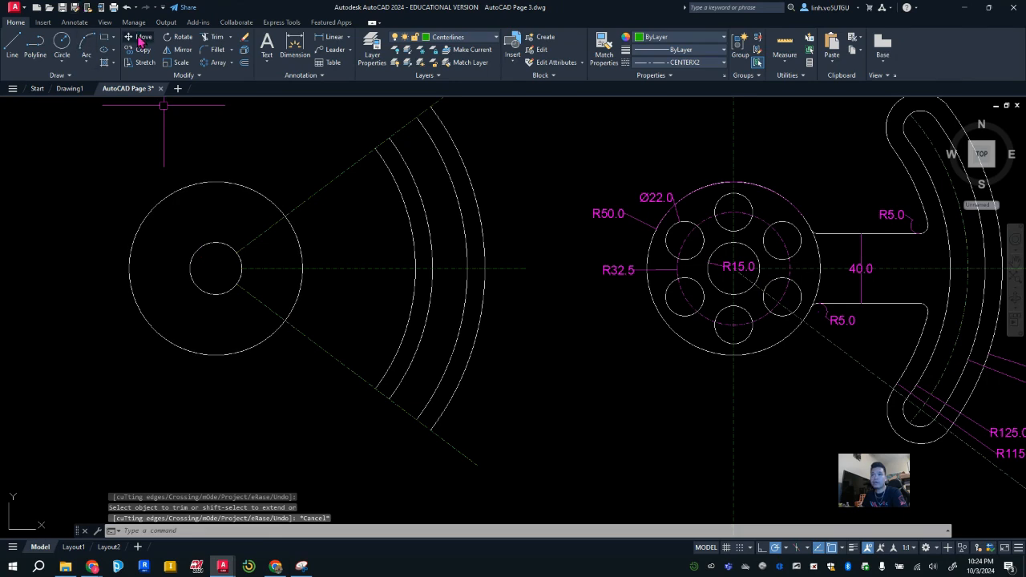
Draw a circle of radius 135 centered on the new hub, on the Centerlines layer.
{"action": "left_click", "coordinate": [69, 52]}
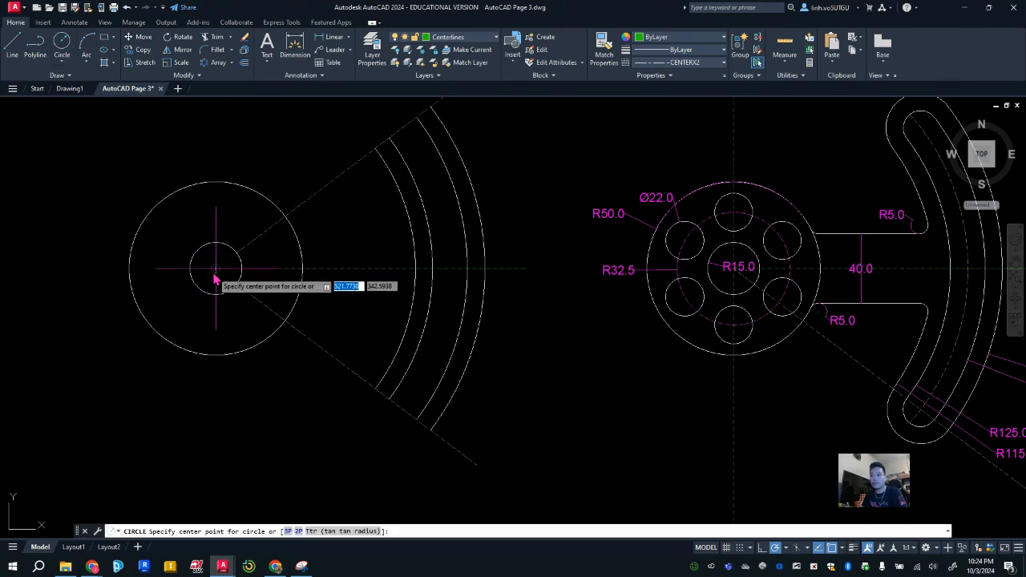
{"action": "left_click", "coordinate": [216, 277]}
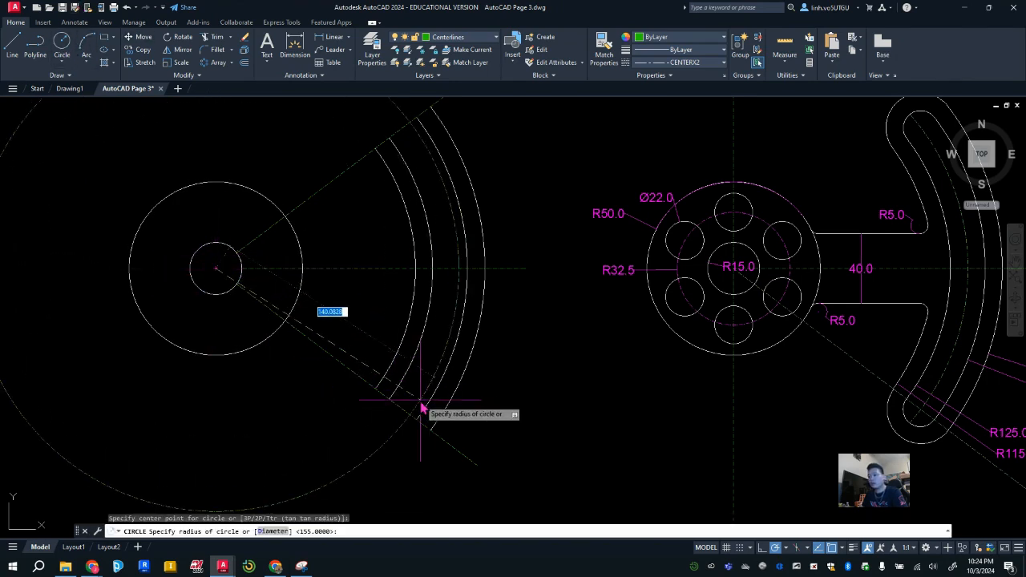
{"action": "type", "text": "135"}
{"action": "key", "text": "Return"}
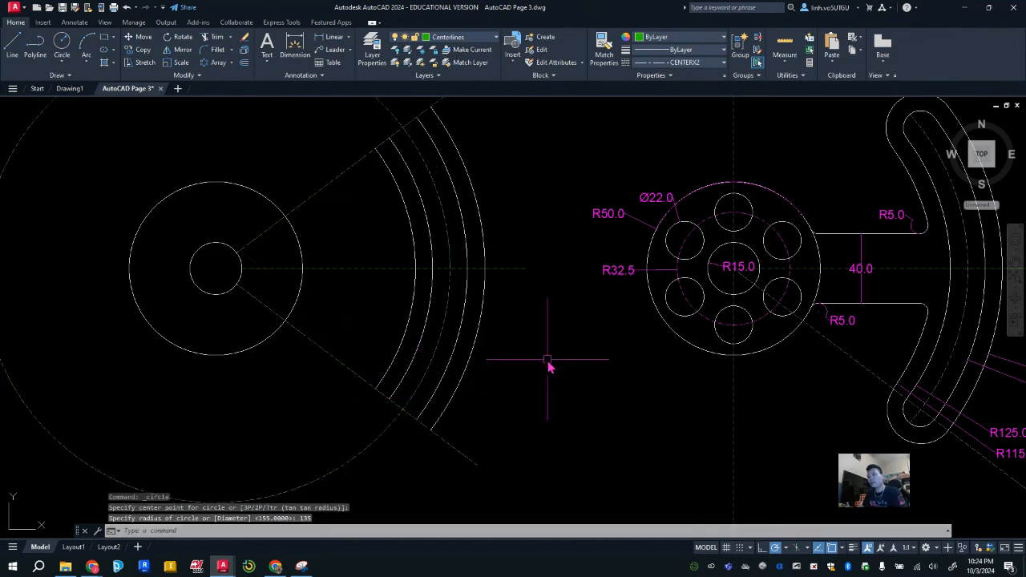
Trim the radius 135 circle outside the two angled centerlines, leaving only the arc between them.
{"action": "key", "text": "Escape"}
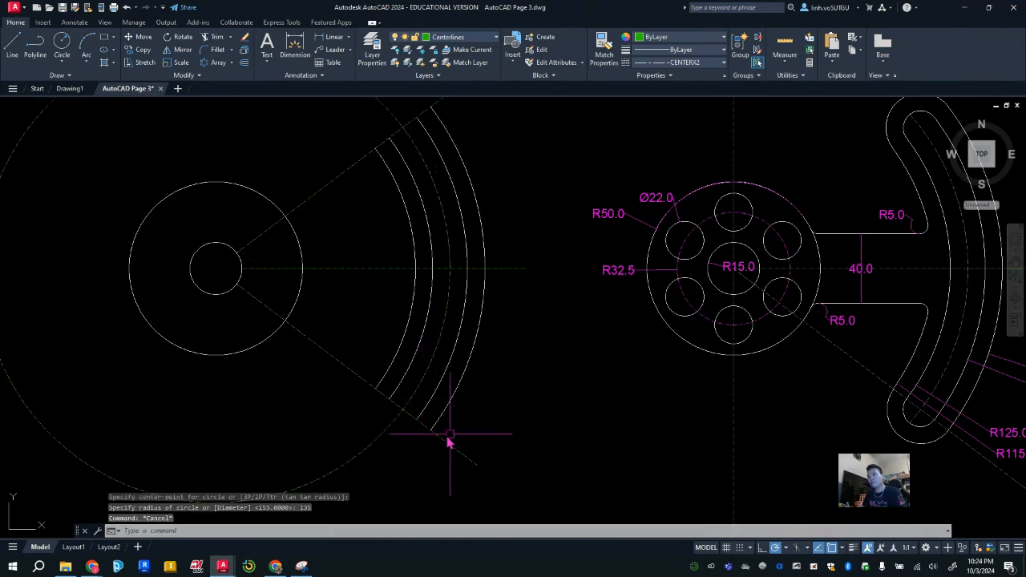
{"action": "left_click", "coordinate": [211, 36]}
{"action": "left_click", "coordinate": [370, 445]}
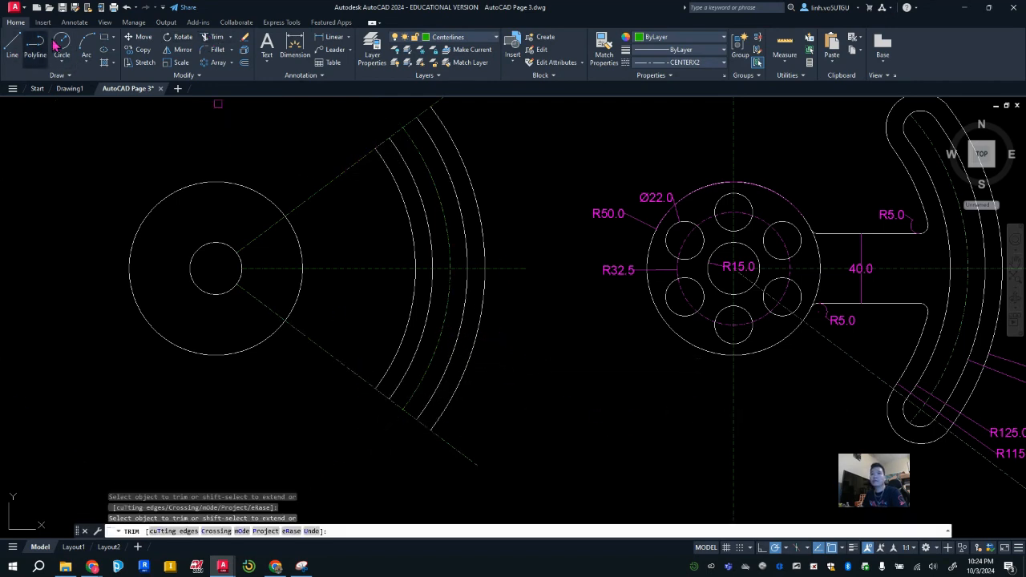
On layer 0, draw a circle of radius 10 where the center arc meets the lower angled centerline.
{"action": "left_click", "coordinate": [451, 40]}
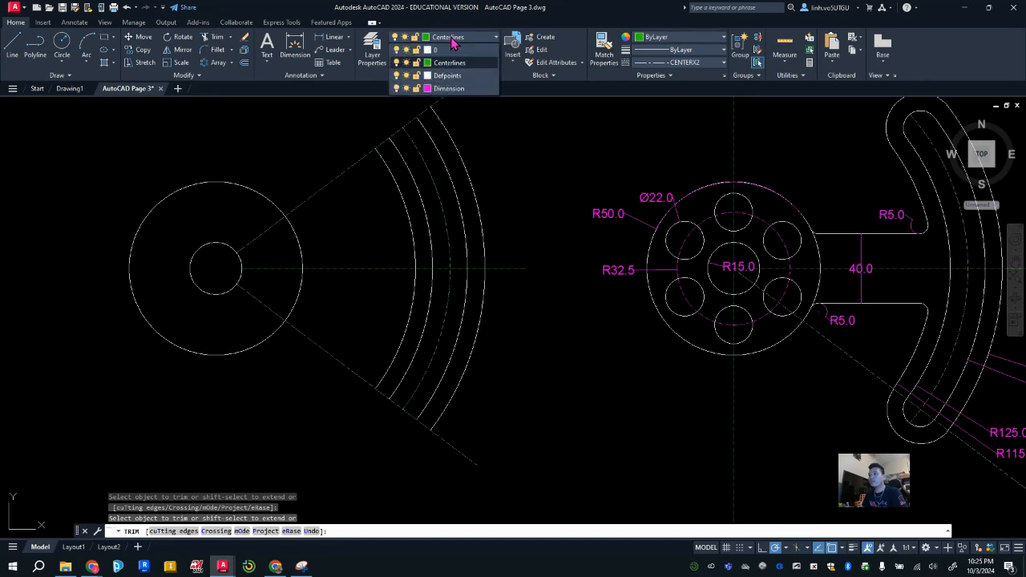
{"action": "left_click", "coordinate": [436, 51]}
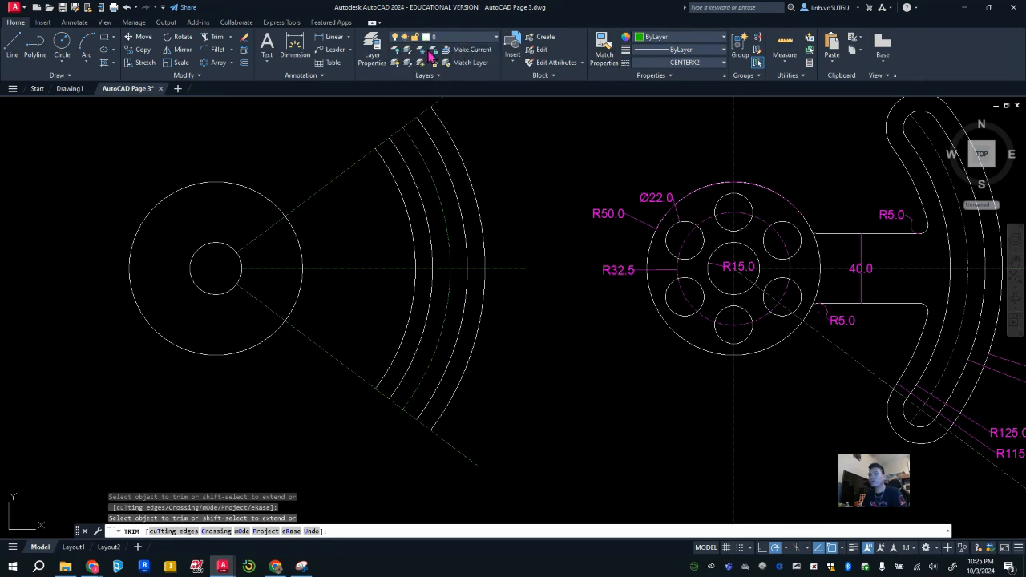
{"action": "left_click", "coordinate": [61, 45]}
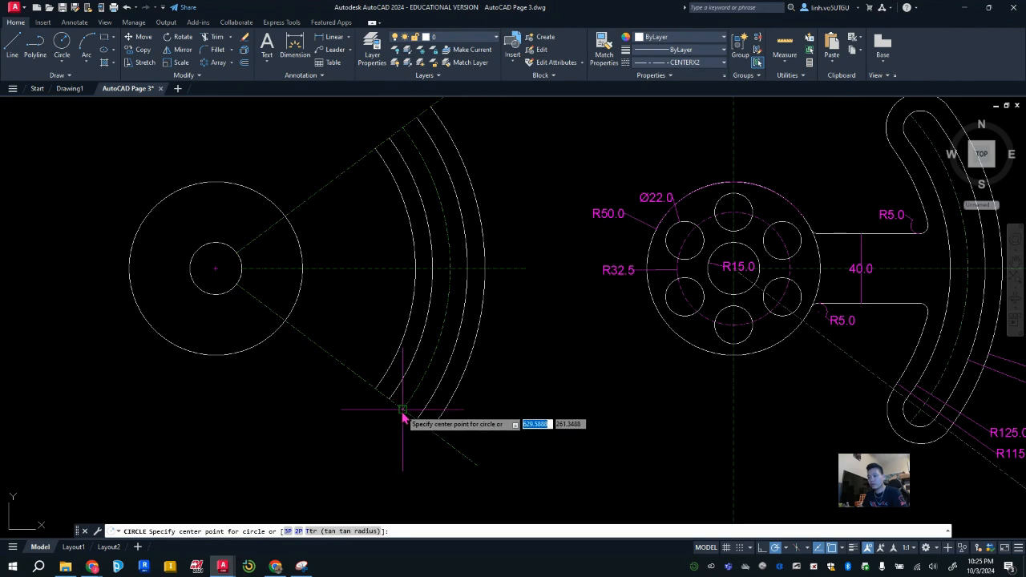
{"action": "scroll", "coordinate": [404, 416], "scroll_direction": "up", "scroll_amount": 4}
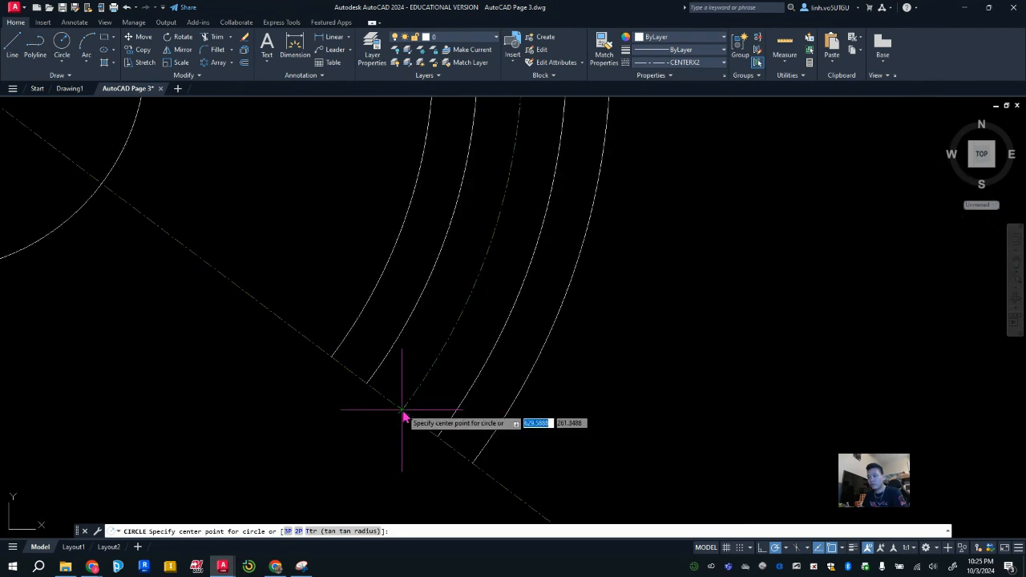
{"action": "left_click", "coordinate": [403, 411]}
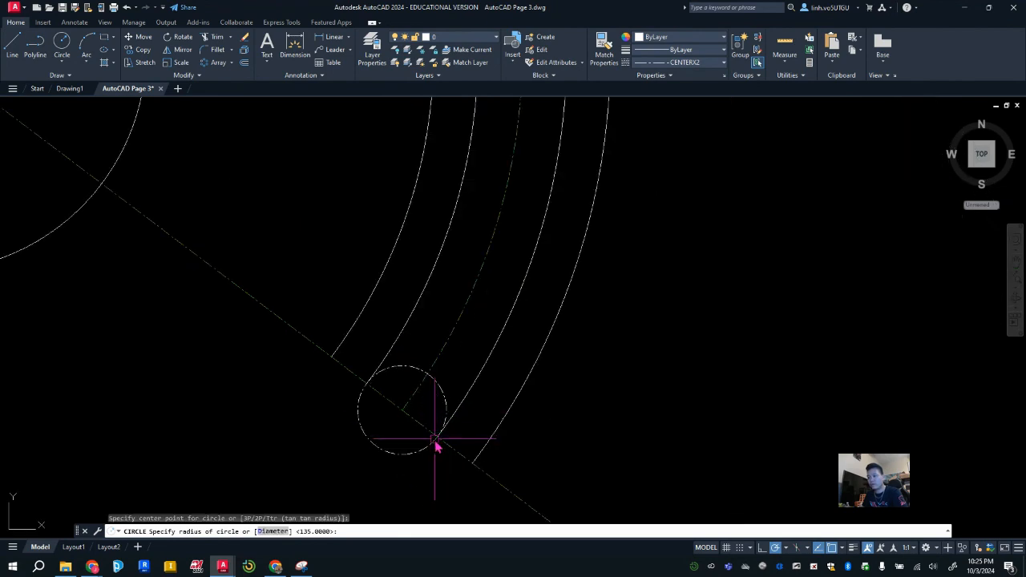
{"action": "left_click", "coordinate": [437, 446]}
{"action": "scroll", "coordinate": [602, 336], "scroll_direction": "down", "scroll_amount": 2}
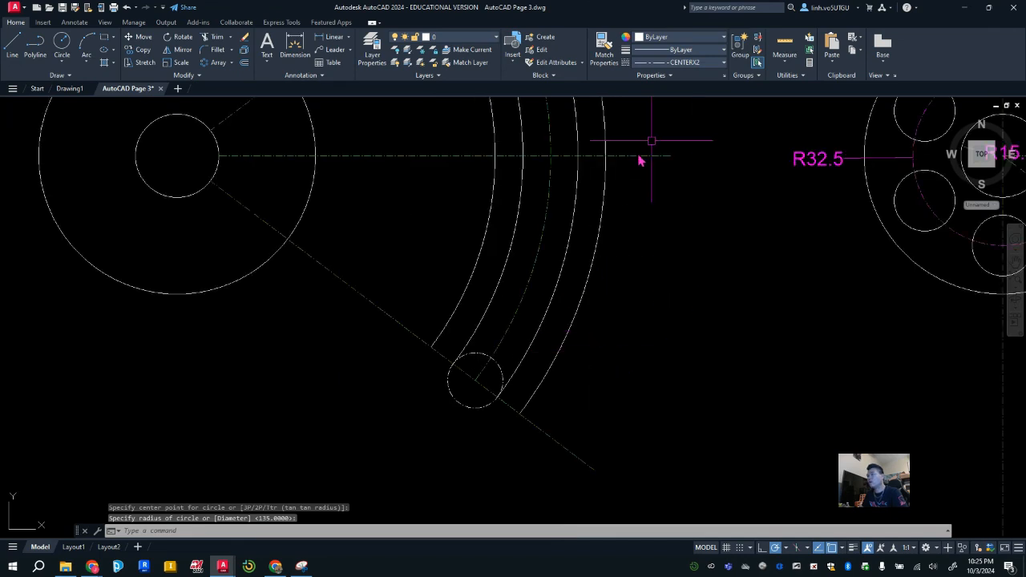
Change the linetype of the radius 10 circle at the lower end of the arm to Continuous.
{"action": "left_click", "coordinate": [485, 407]}
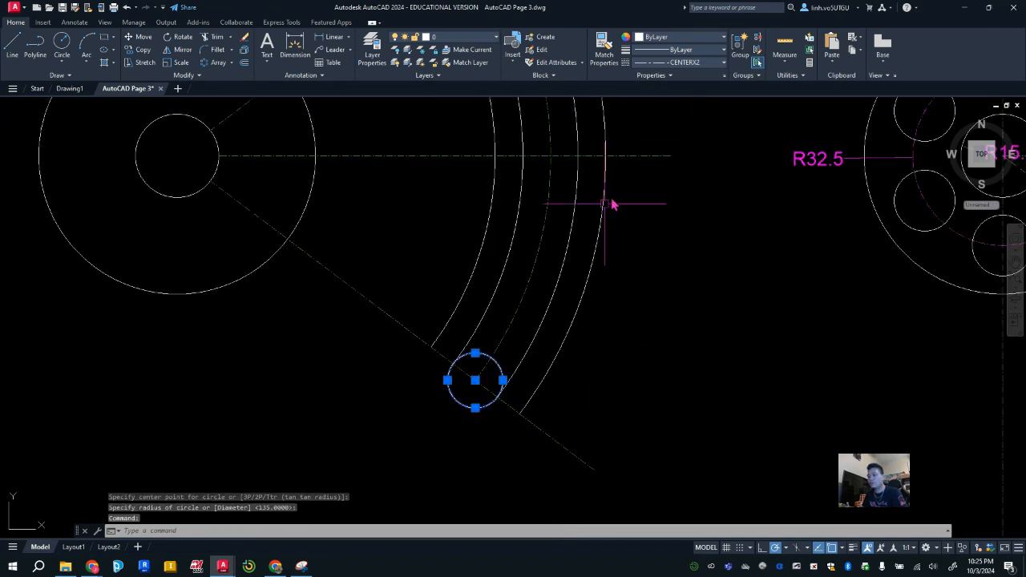
{"action": "left_click", "coordinate": [687, 64]}
{"action": "left_click", "coordinate": [681, 112]}
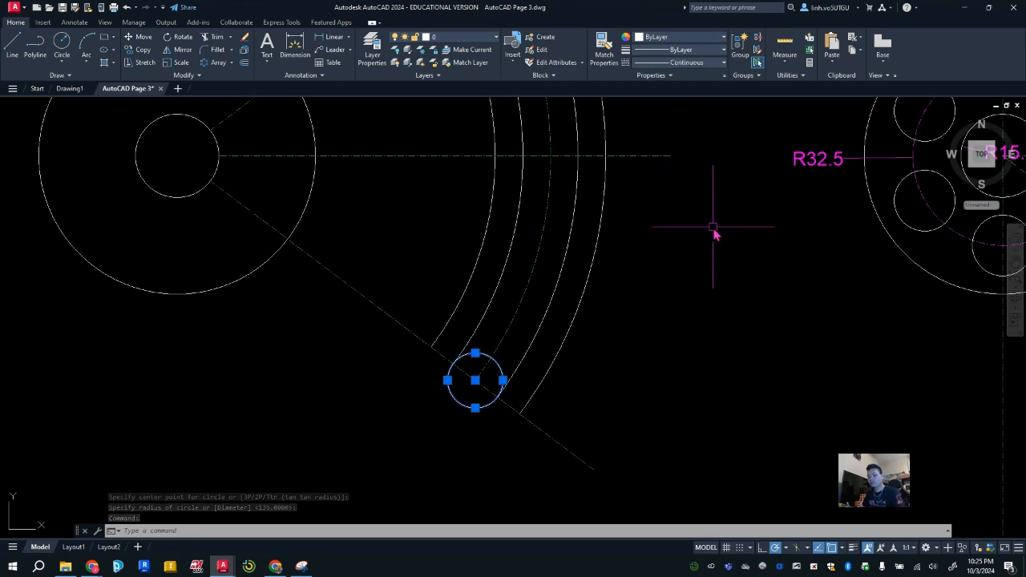
Draw a concentric circle of radius 20 at the lower end of the arm and give it the Continuous linetype.
{"action": "key", "text": "space"}
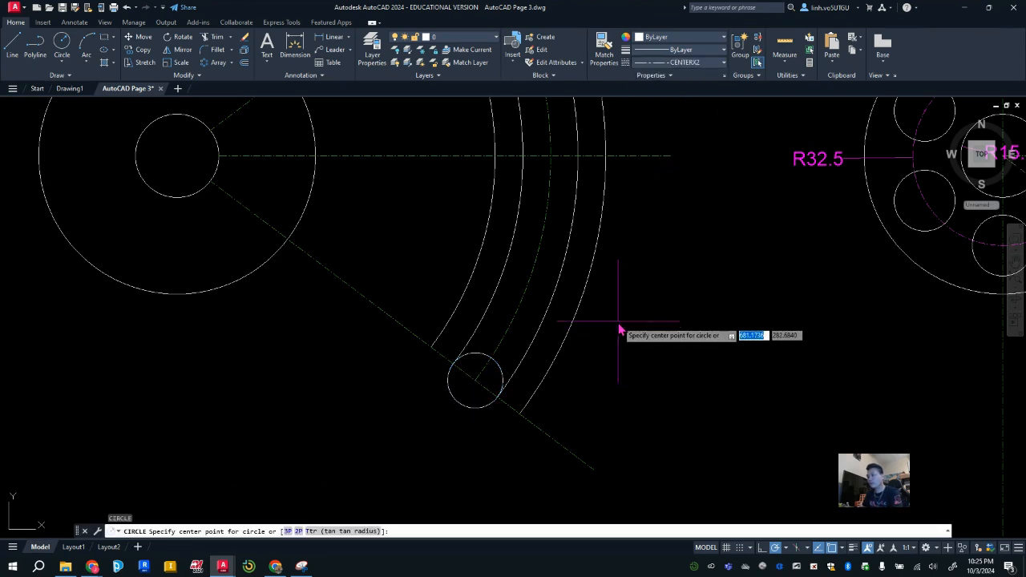
{"action": "left_click", "coordinate": [475, 388]}
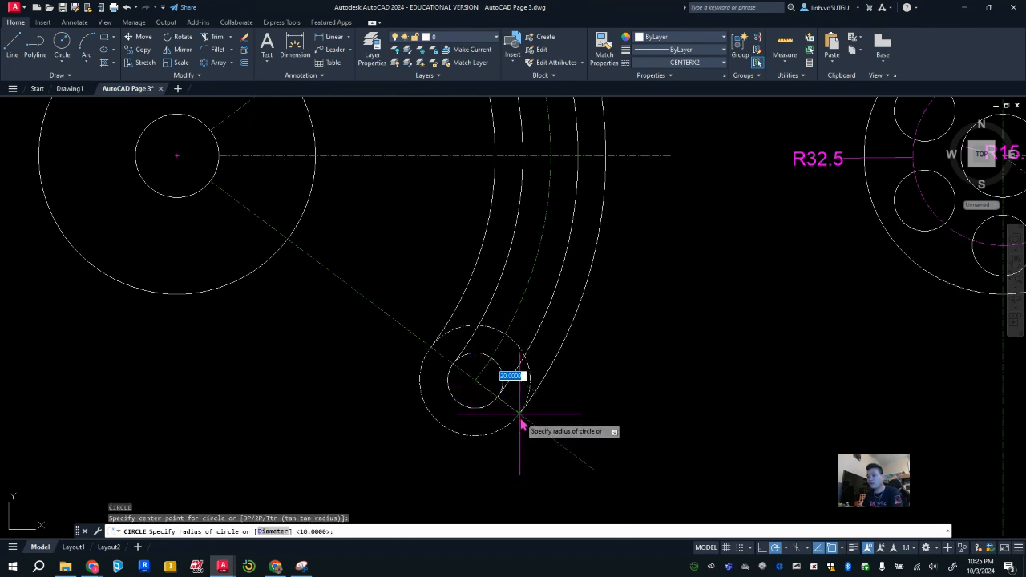
{"action": "key", "text": "Escape"}
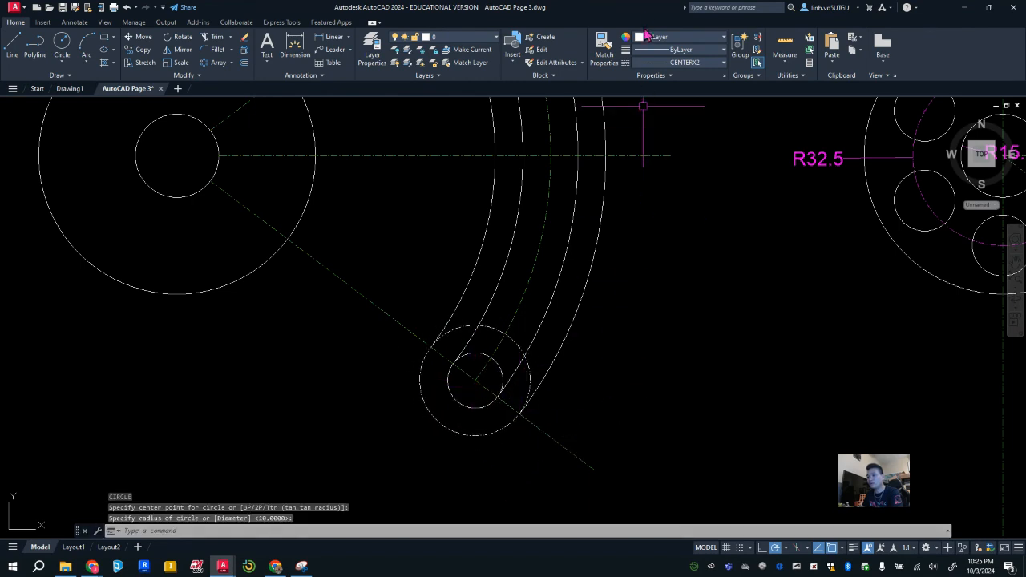
{"action": "left_click", "coordinate": [498, 434]}
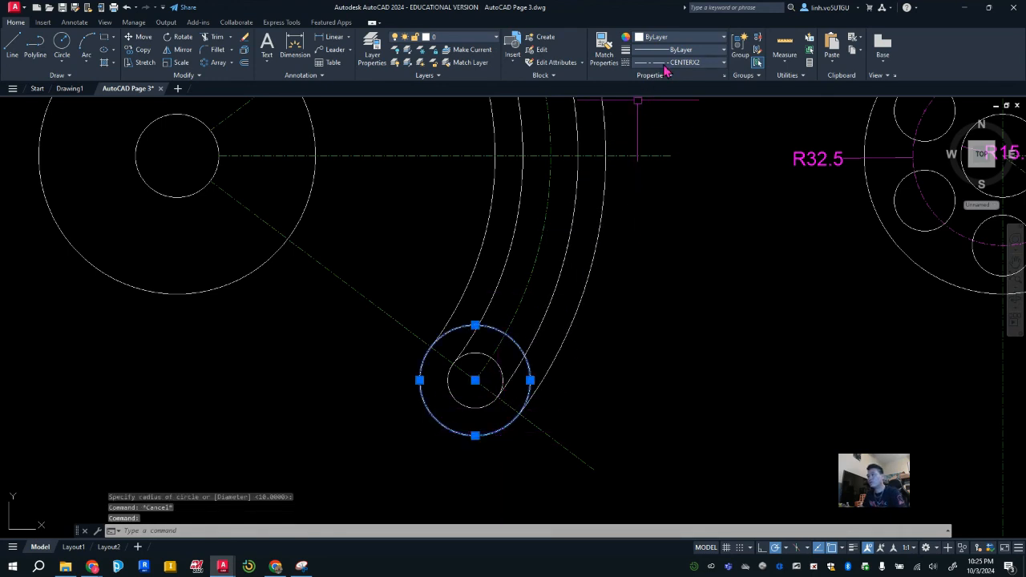
{"action": "left_click", "coordinate": [681, 109]}
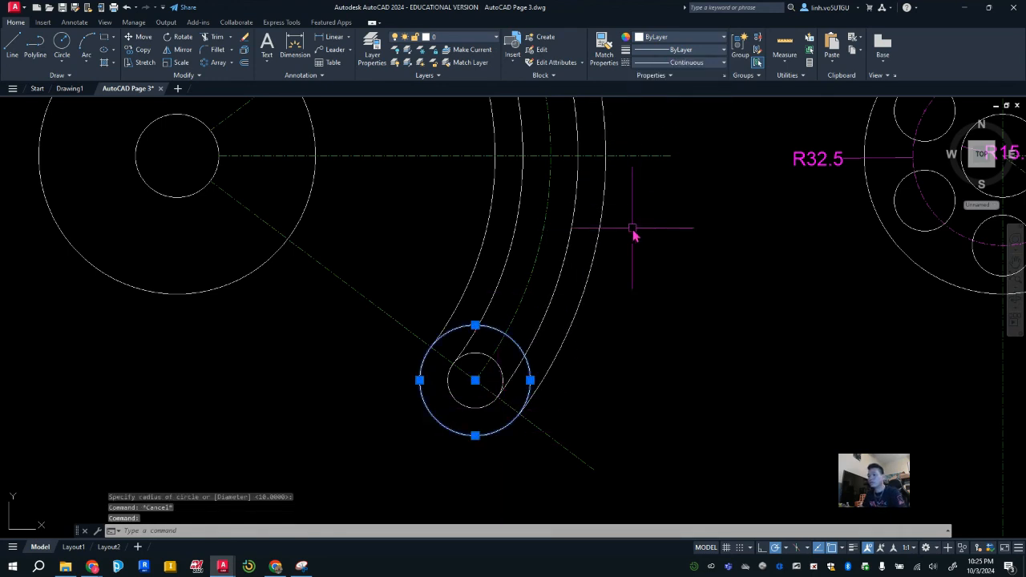
{"action": "key", "text": "Escape"}
Set the current linetype for new objects to Continuous.
{"action": "scroll", "coordinate": [634, 351], "scroll_direction": "down", "scroll_amount": 4}
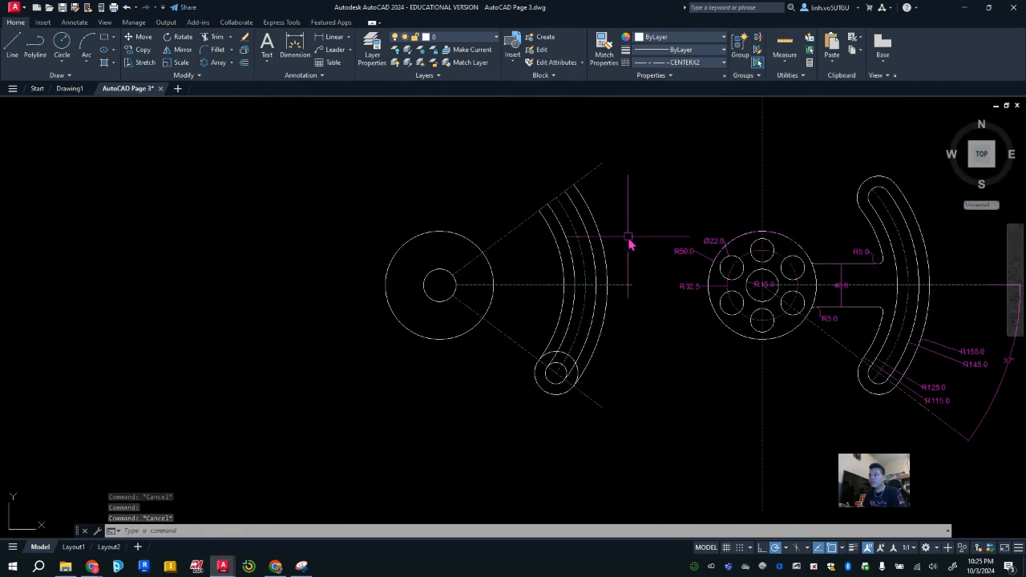
{"action": "middle_click_drag", "start_coordinate": [630, 244], "coordinate": [584, 317]}
{"action": "left_click", "coordinate": [62, 45]}
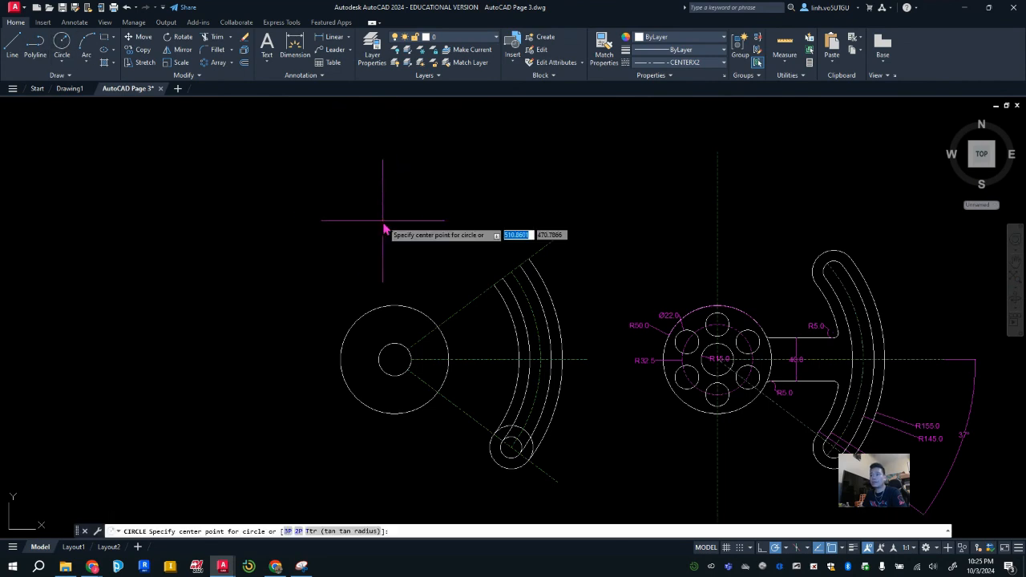
{"action": "left_click", "coordinate": [707, 64]}
{"action": "left_click", "coordinate": [682, 116]}
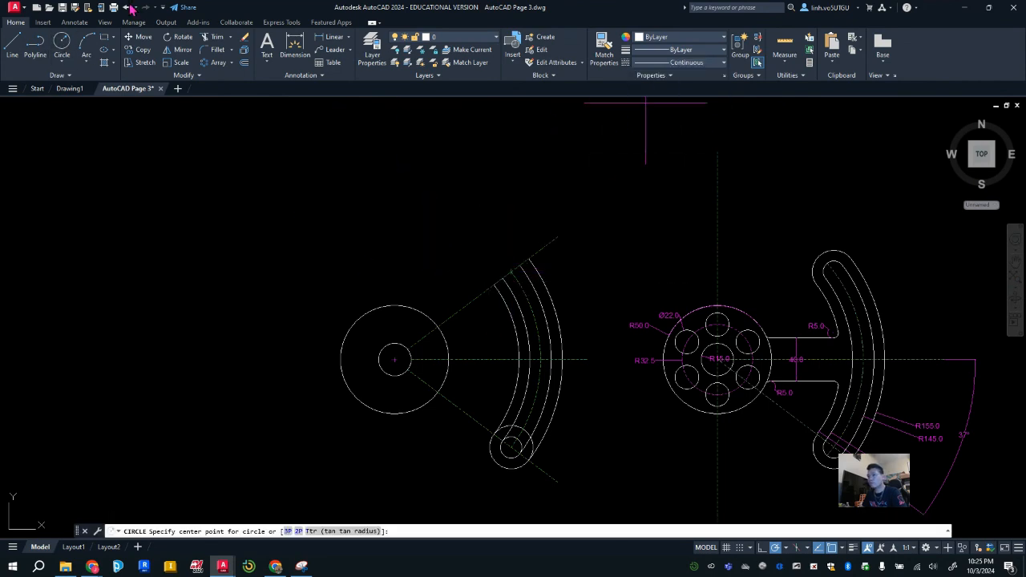
Draw concentric circles of radius 10 and 20 where the center arc meets the upper angled centerline.
{"action": "left_click", "coordinate": [62, 45]}
{"action": "scroll", "coordinate": [454, 229], "scroll_direction": "up", "scroll_amount": 4}
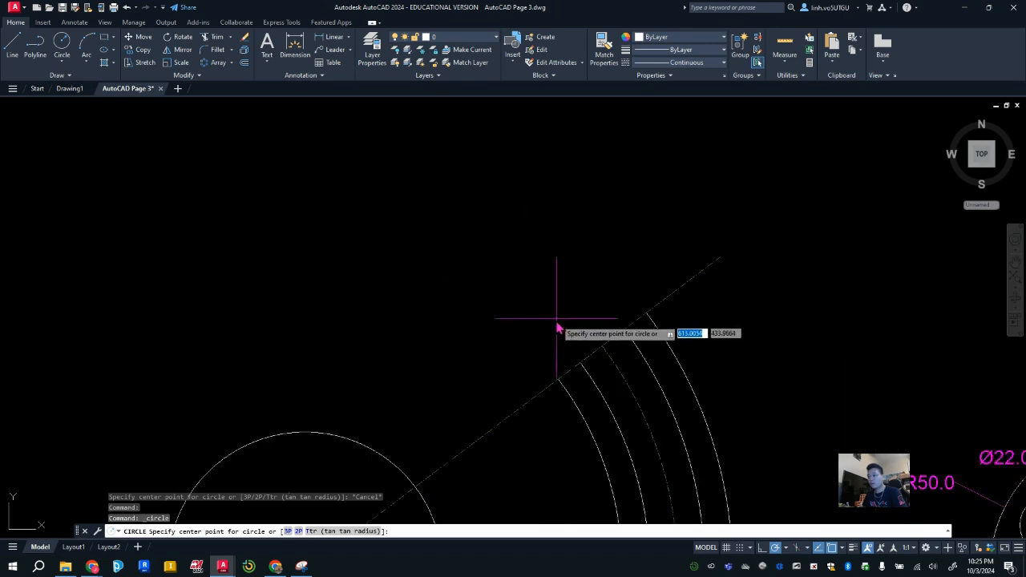
{"action": "left_click", "coordinate": [603, 346]}
{"action": "key", "text": "Return"}
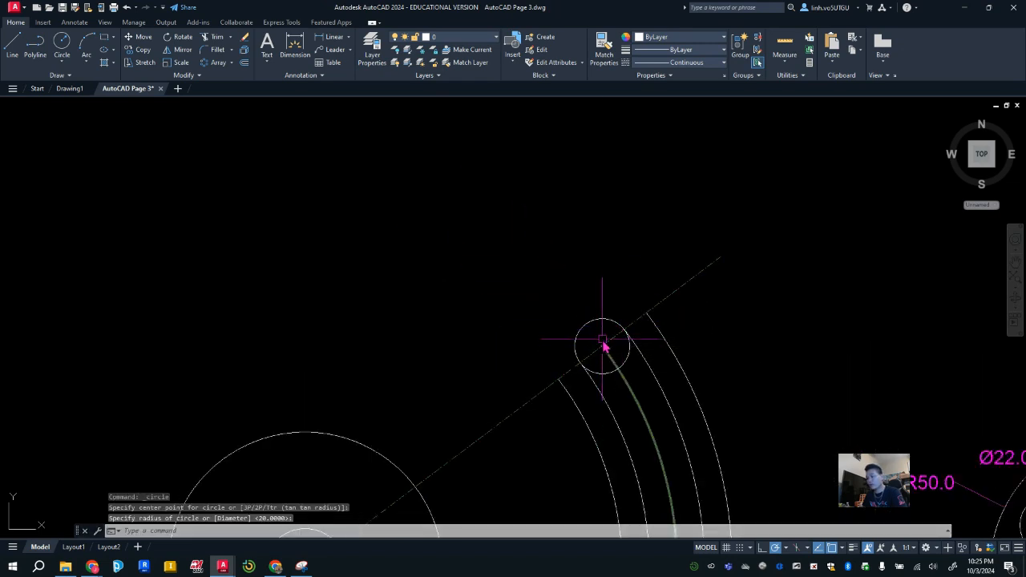
{"action": "key", "text": "Return"}
{"action": "left_click", "coordinate": [601, 346]}
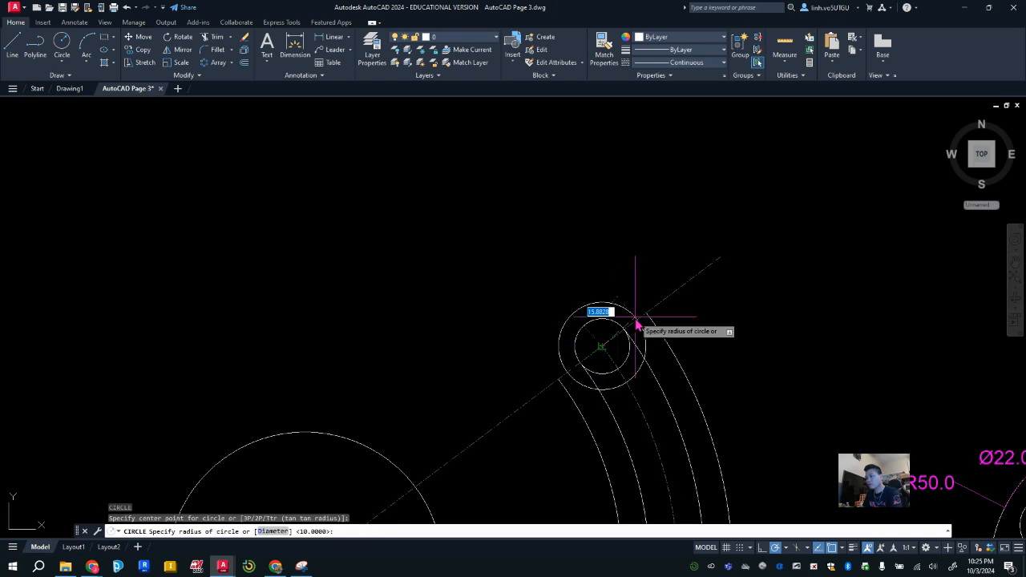
{"action": "left_click", "coordinate": [649, 314]}
{"action": "key", "text": "Escape"}
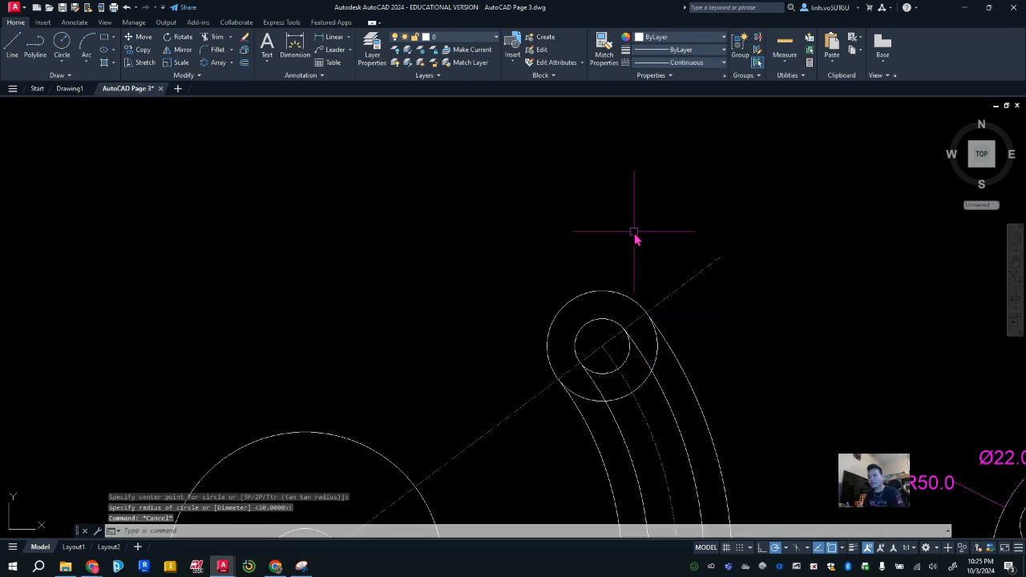
Trim the inward halves of the concentric circles at both ends of the curved arm to form rounded ends.
{"action": "left_click", "coordinate": [214, 38]}
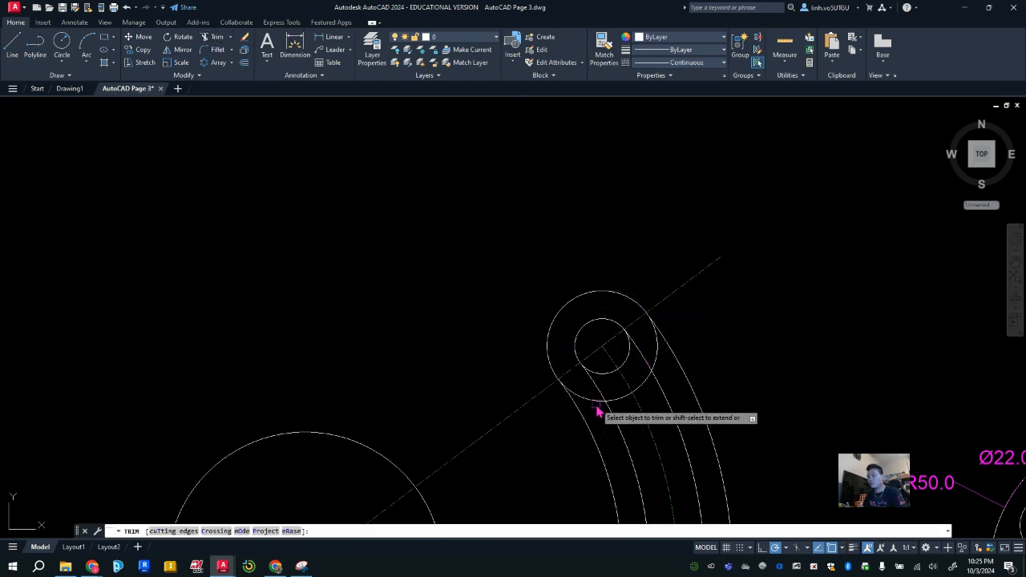
{"action": "left_click", "coordinate": [596, 404]}
{"action": "left_click", "coordinate": [610, 373]}
{"action": "scroll", "coordinate": [659, 360], "scroll_direction": "down", "scroll_amount": 6}
{"action": "scroll", "coordinate": [643, 314], "scroll_direction": "up", "scroll_amount": 6}
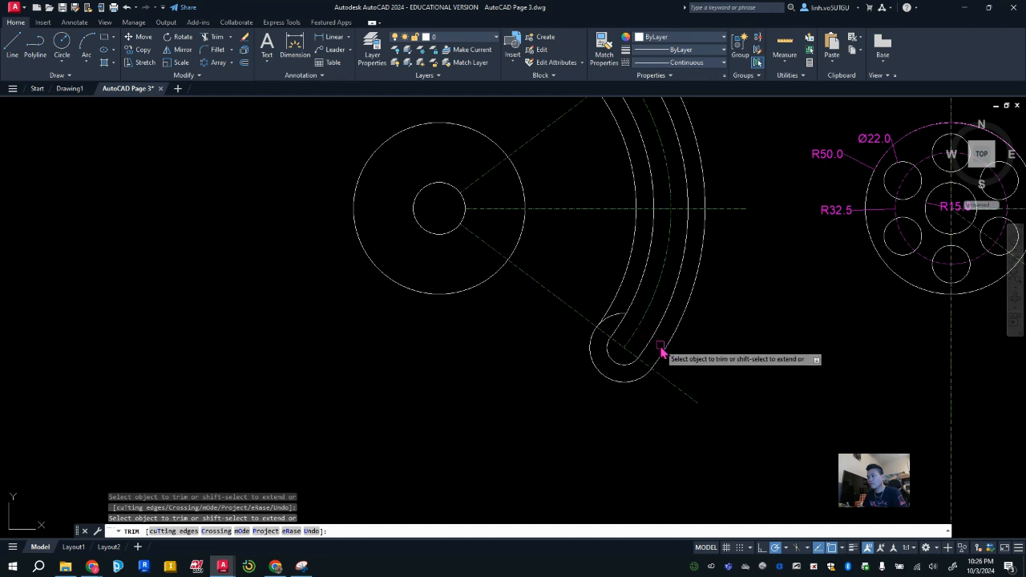
{"action": "left_click", "coordinate": [616, 329]}
{"action": "left_click", "coordinate": [619, 332]}
{"action": "scroll", "coordinate": [763, 329], "scroll_direction": "down", "scroll_amount": 3}
{"action": "mouse_move", "coordinate": [763, 329]}
{"action": "middle_mouse_down"}
{"action": "mouse_move", "coordinate": [728, 344]}
{"action": "mouse_move", "coordinate": [492, 343]}
{"action": "middle_mouse_up"}
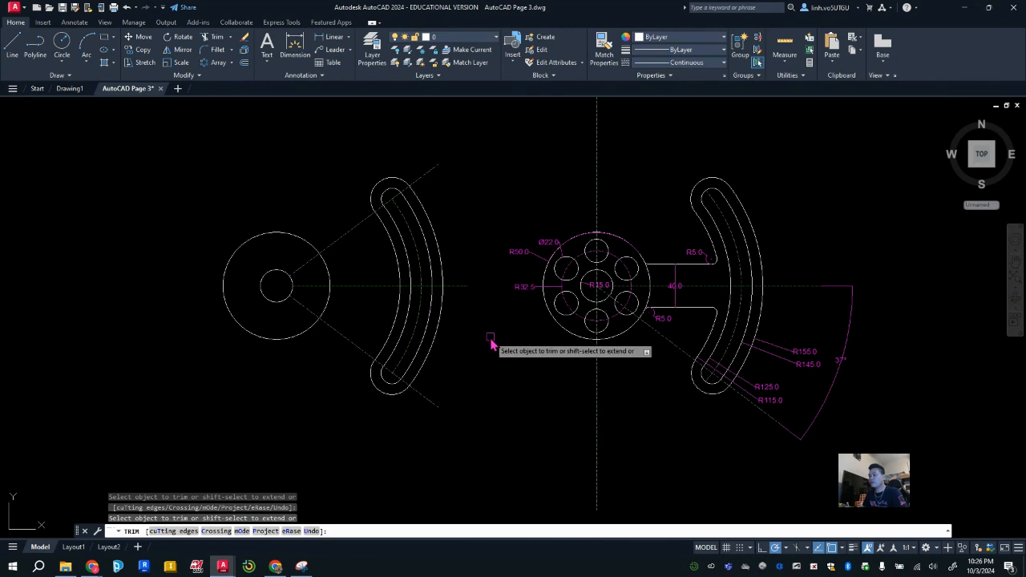
{"action": "scroll", "coordinate": [492, 343], "scroll_direction": "up", "scroll_amount": 2}
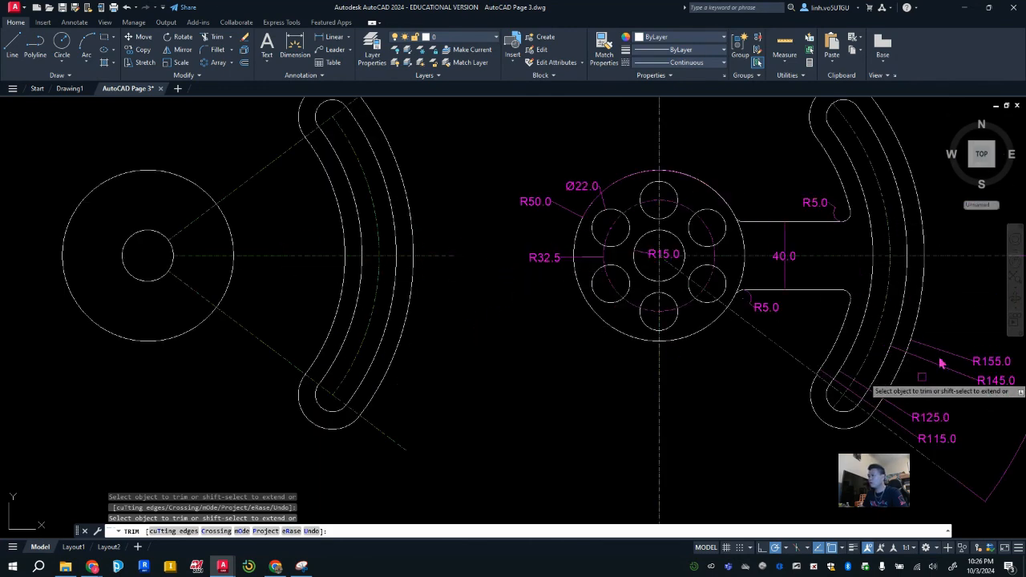
{"action": "middle_click_drag", "start_coordinate": [484, 328], "coordinate": [549, 366]}
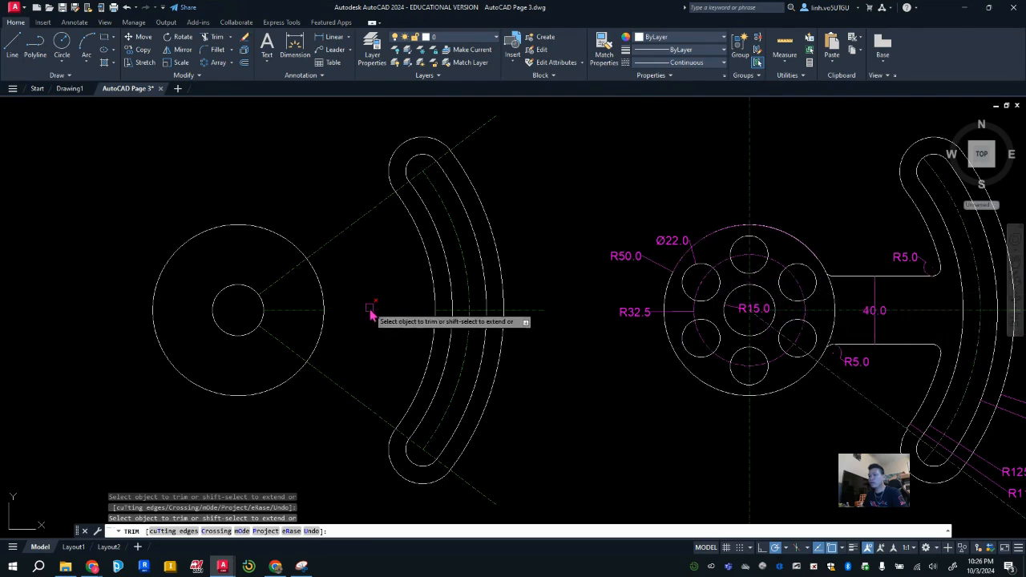
{"action": "key", "text": "Escape"}
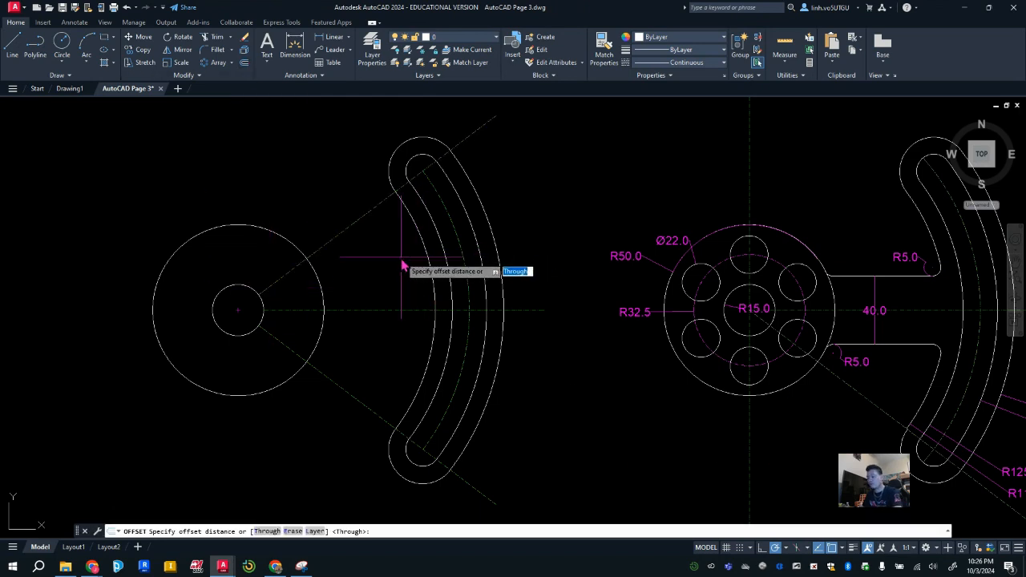
Offset the new part's horizontal centerline by 20 both above and below.
{"action": "type", "text": "20"}
{"action": "key", "text": "Return"}
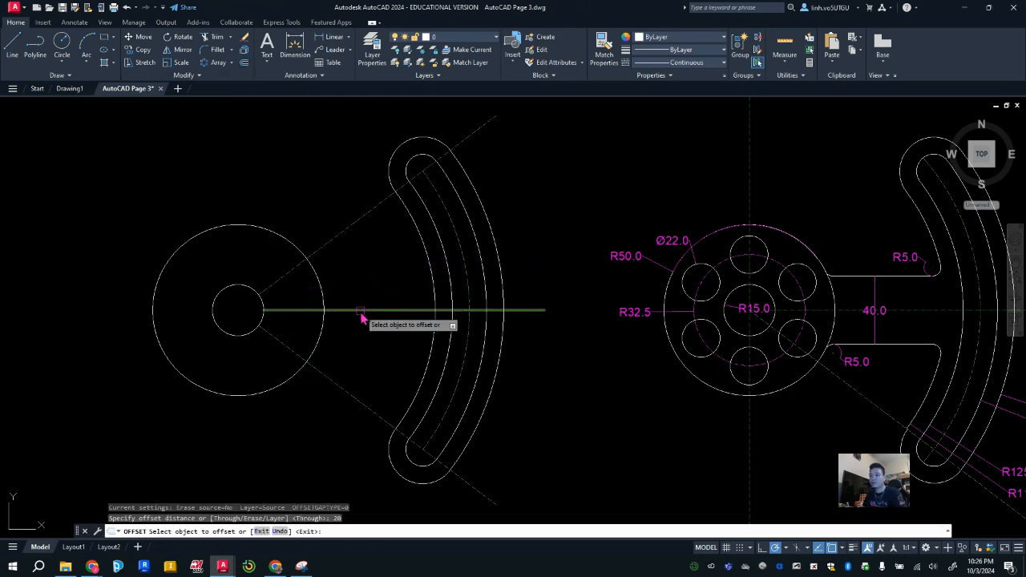
{"action": "left_click", "coordinate": [369, 309]}
{"action": "left_click", "coordinate": [371, 266]}
{"action": "left_click", "coordinate": [367, 310]}
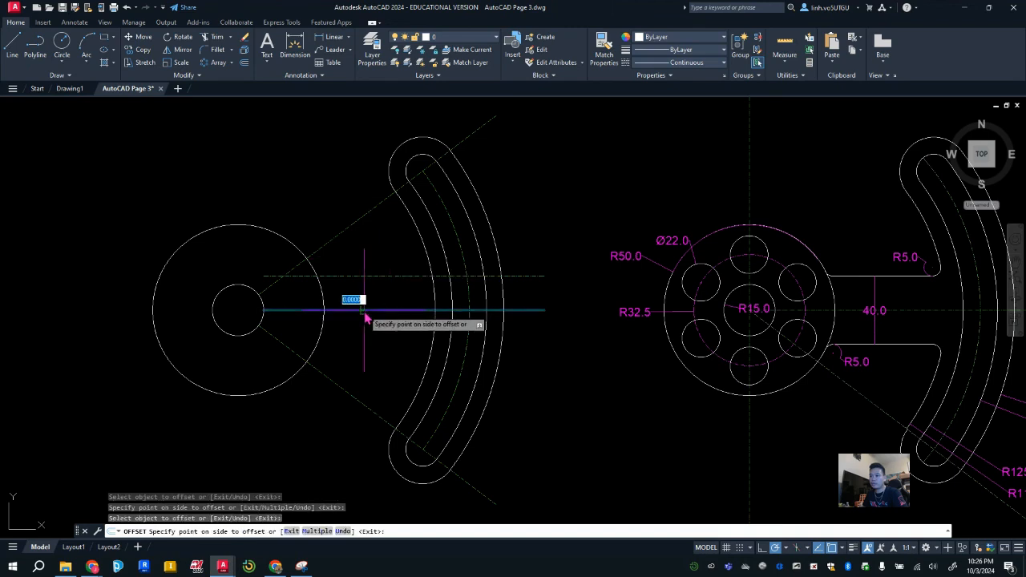
{"action": "left_click", "coordinate": [360, 360]}
{"action": "key", "text": "Escape"}
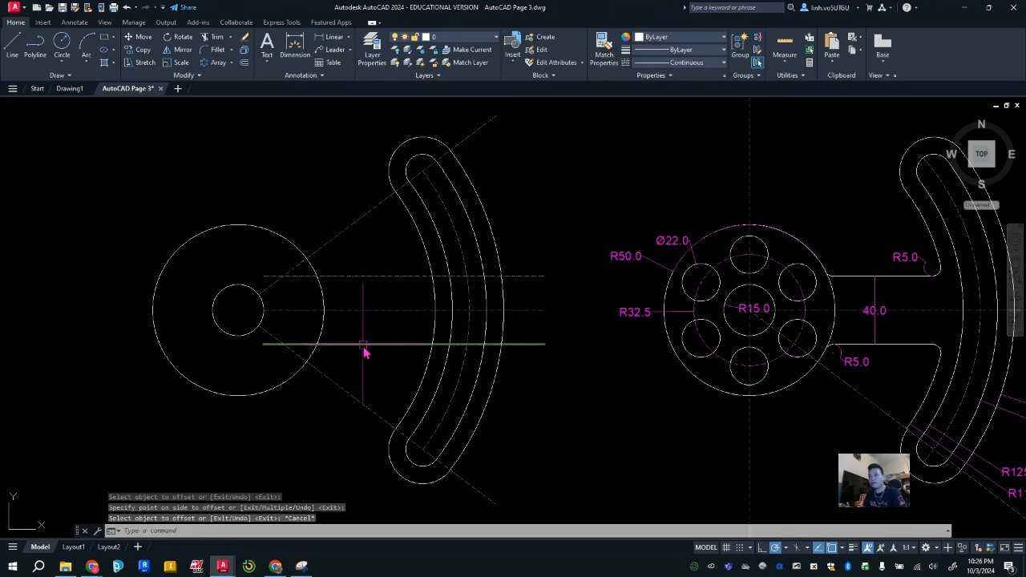
Move the two offset horizontal lines from the Centerlines layer to layer 0.
{"action": "left_click", "coordinate": [366, 345]}
{"action": "left_click", "coordinate": [382, 278]}
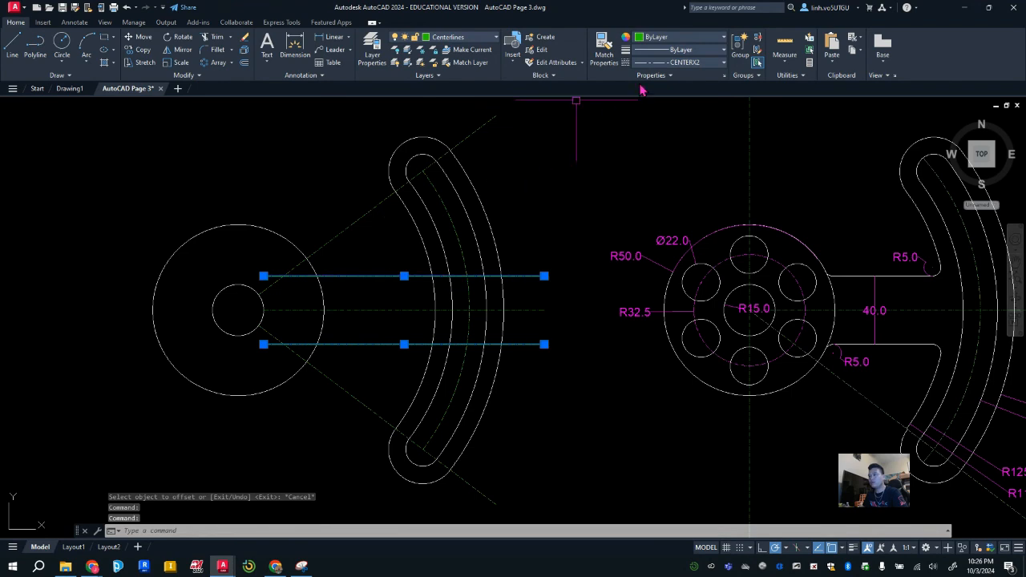
{"action": "left_click", "coordinate": [677, 40]}
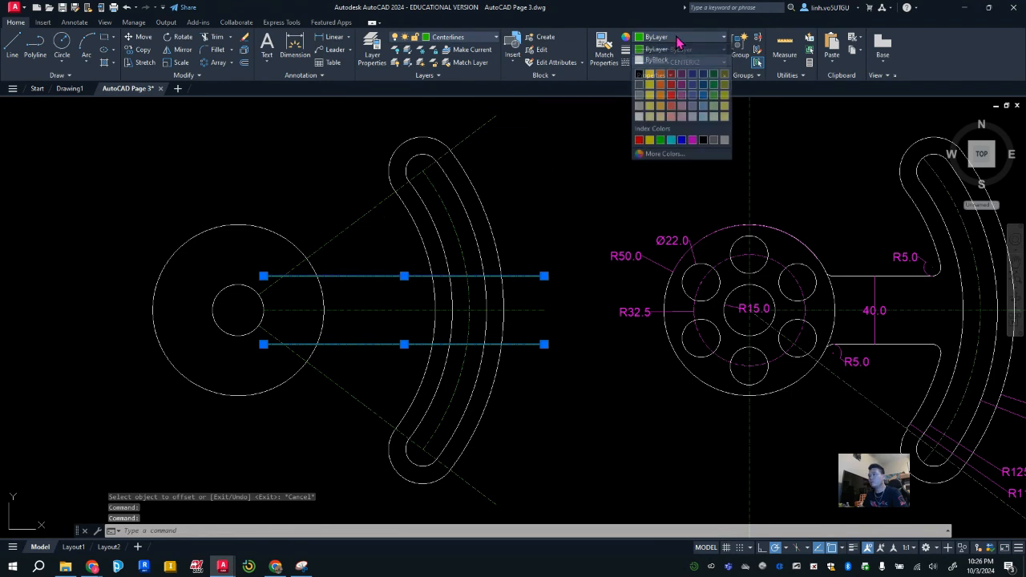
{"action": "left_click", "coordinate": [433, 44]}
{"action": "left_click", "coordinate": [440, 40]}
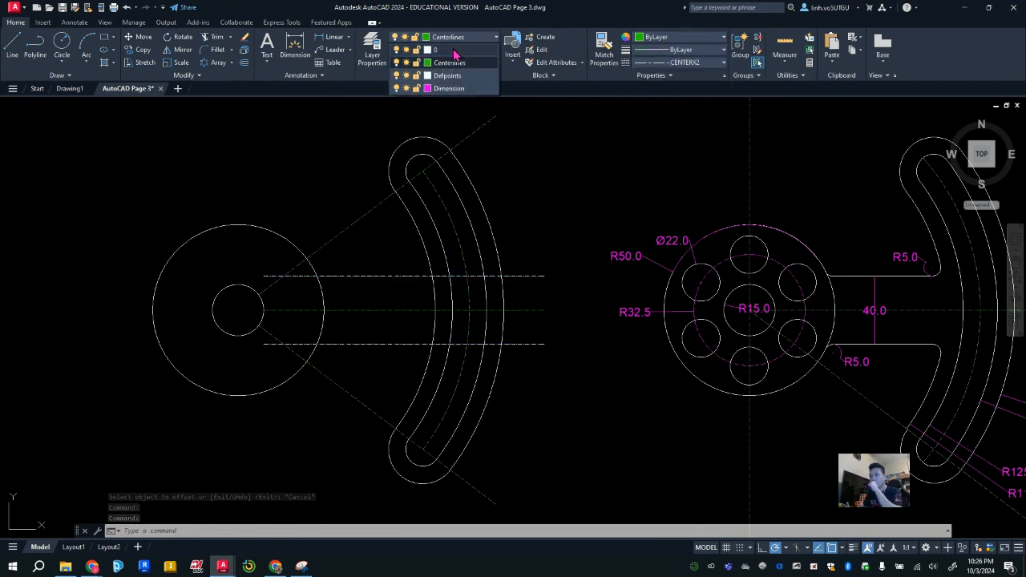
{"action": "left_click", "coordinate": [454, 53]}
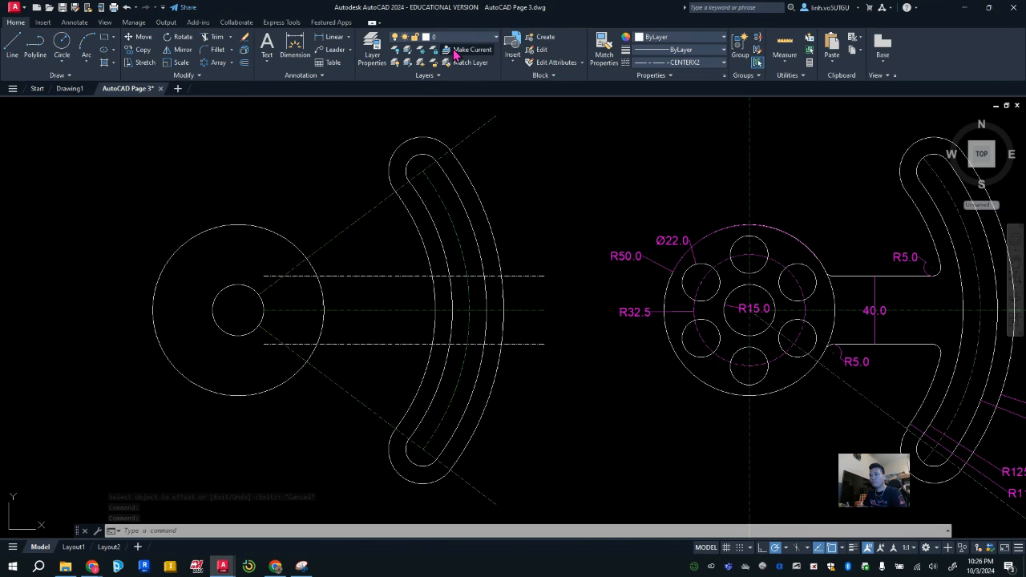
Change the linetype of the two offset horizontal lines to Continuous.
{"action": "left_click", "coordinate": [681, 63]}
{"action": "left_click", "coordinate": [686, 112]}
{"action": "key", "text": "Escape"}
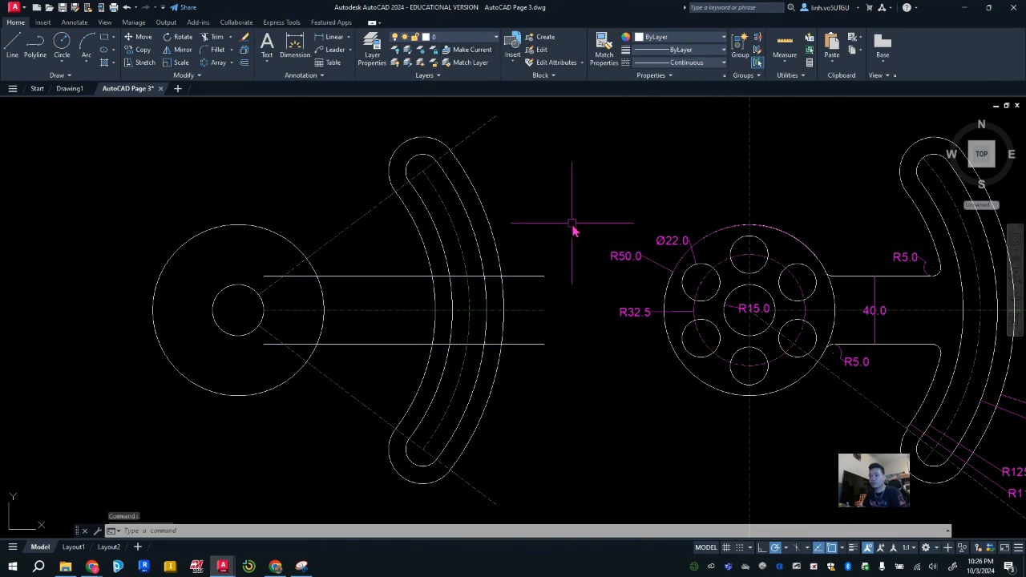
Examine the R5.0 corners where the web meets the hub and the curved arm in the dimensioned reference drawing.
{"action": "left_click", "coordinate": [214, 39]}
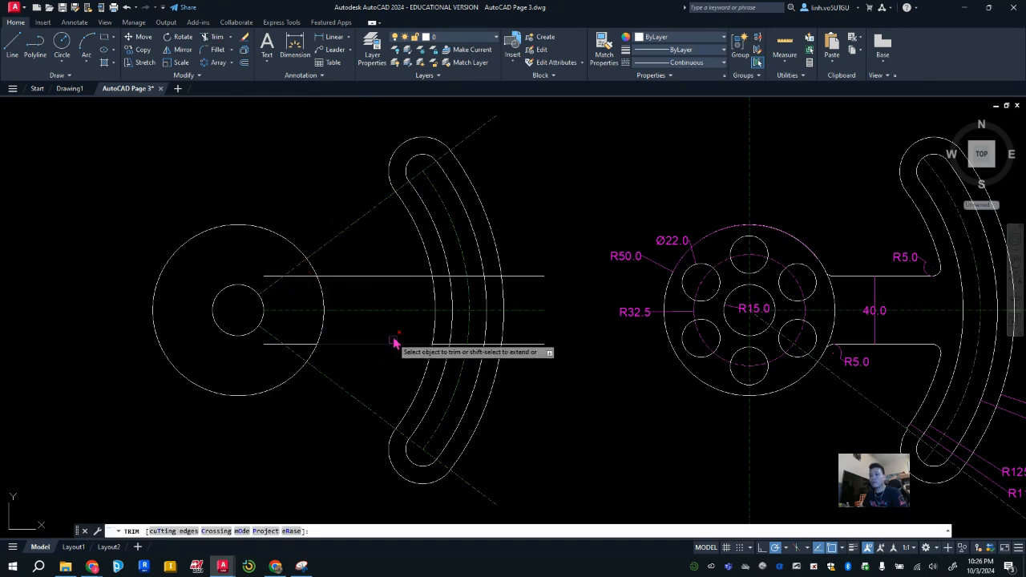
{"action": "key", "text": "Escape"}
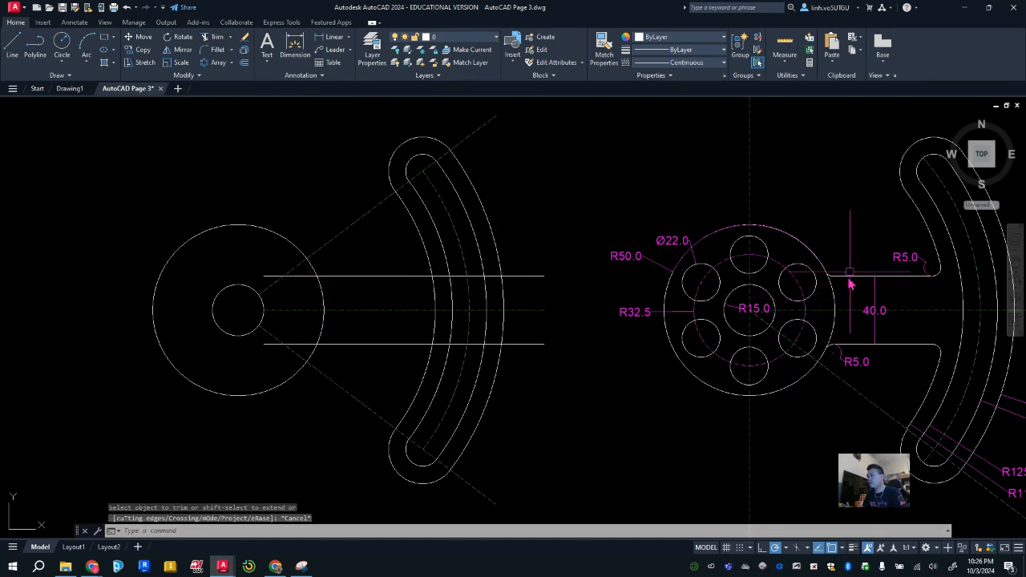
{"action": "scroll", "coordinate": [834, 353], "scroll_direction": "up", "scroll_amount": 6}
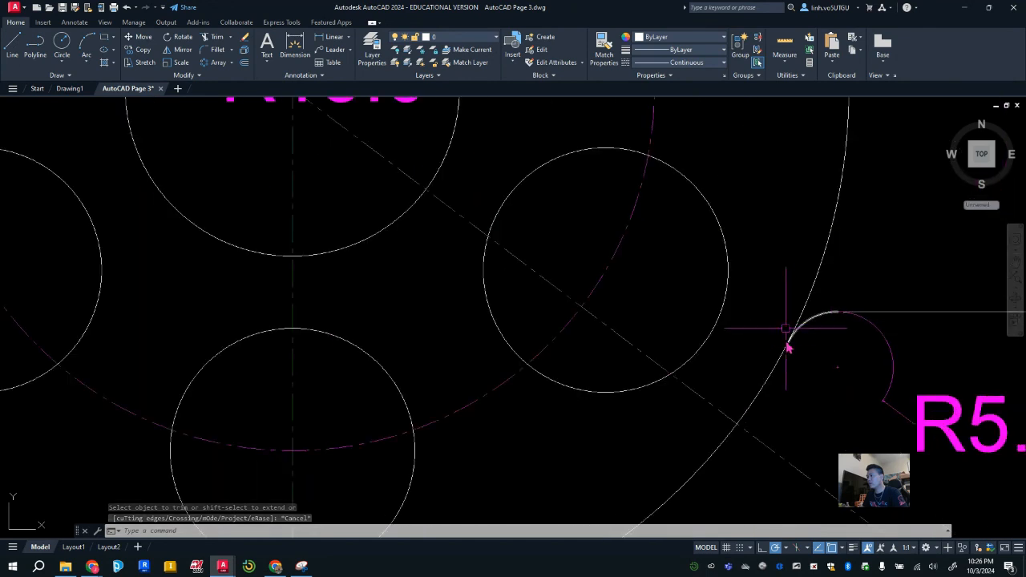
{"action": "scroll", "coordinate": [838, 349], "scroll_direction": "down", "scroll_amount": 3}
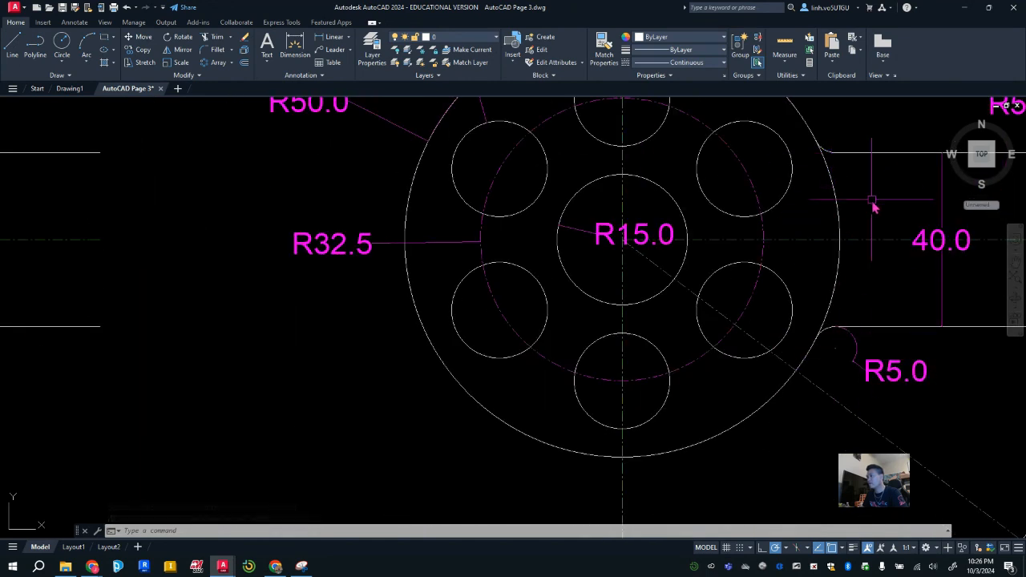
{"action": "scroll", "coordinate": [874, 207], "scroll_direction": "down", "scroll_amount": 4}
{"action": "scroll", "coordinate": [834, 317], "scroll_direction": "up", "scroll_amount": 2}
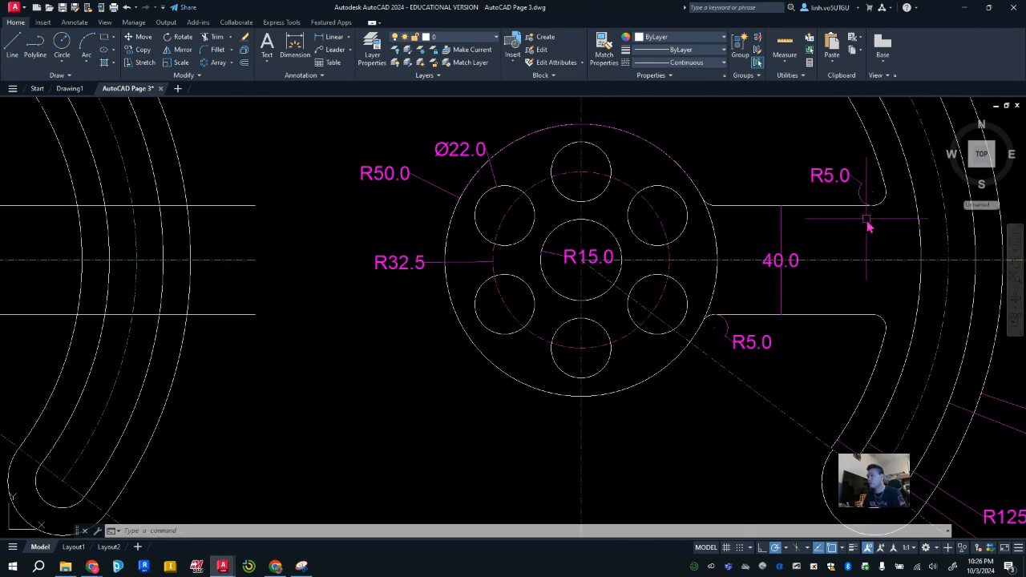
{"action": "scroll", "coordinate": [296, 279], "scroll_direction": "down", "scroll_amount": 5}
{"action": "scroll", "coordinate": [355, 291], "scroll_direction": "up", "scroll_amount": 3}
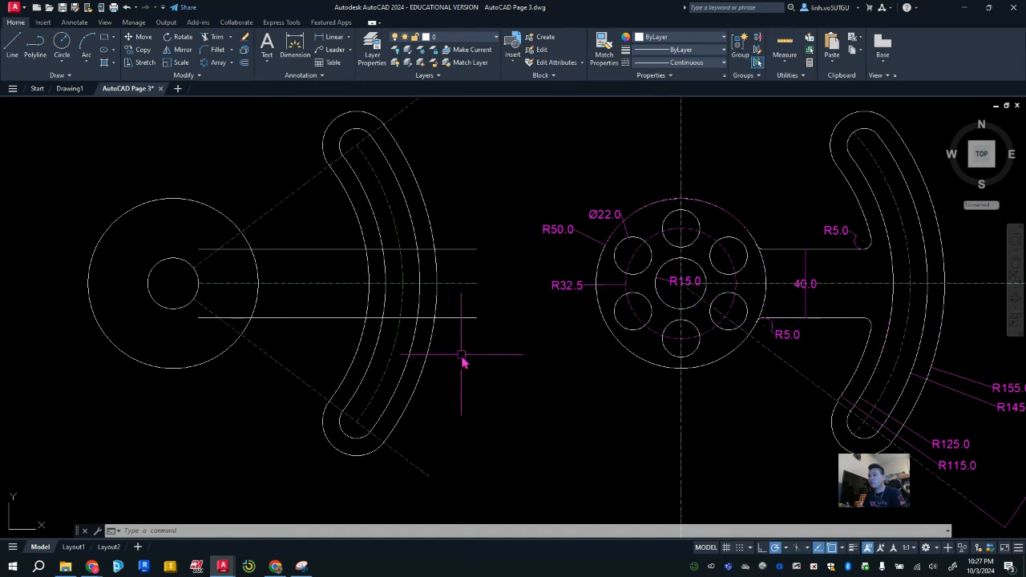
Fillet the lower web line to the hub's outer circle with a radius of 5, rounding the outer corner.
{"action": "middle_click_drag", "start_coordinate": [313, 301], "coordinate": [358, 317]}
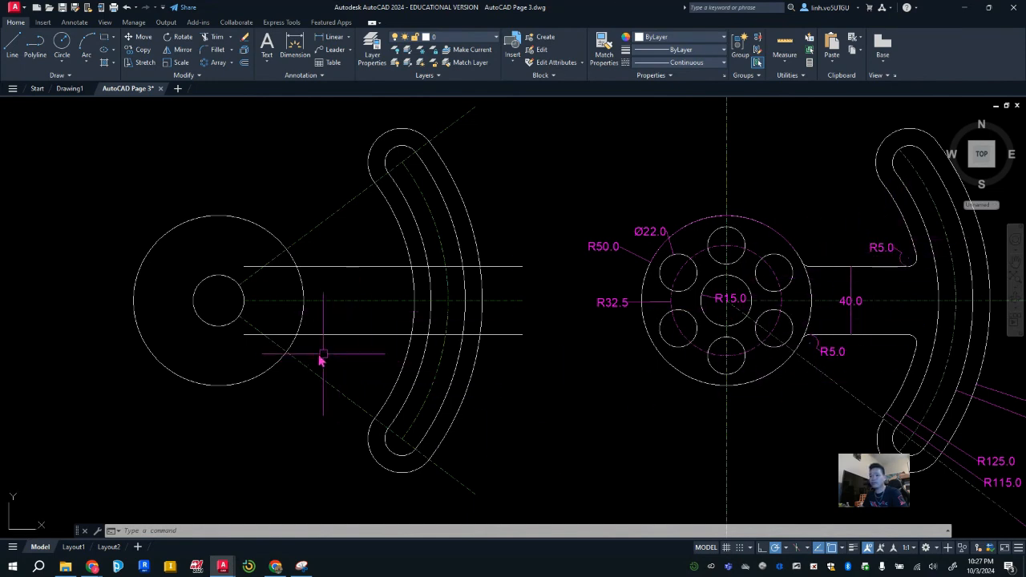
{"action": "scroll", "coordinate": [321, 353], "scroll_direction": "up", "scroll_amount": 2}
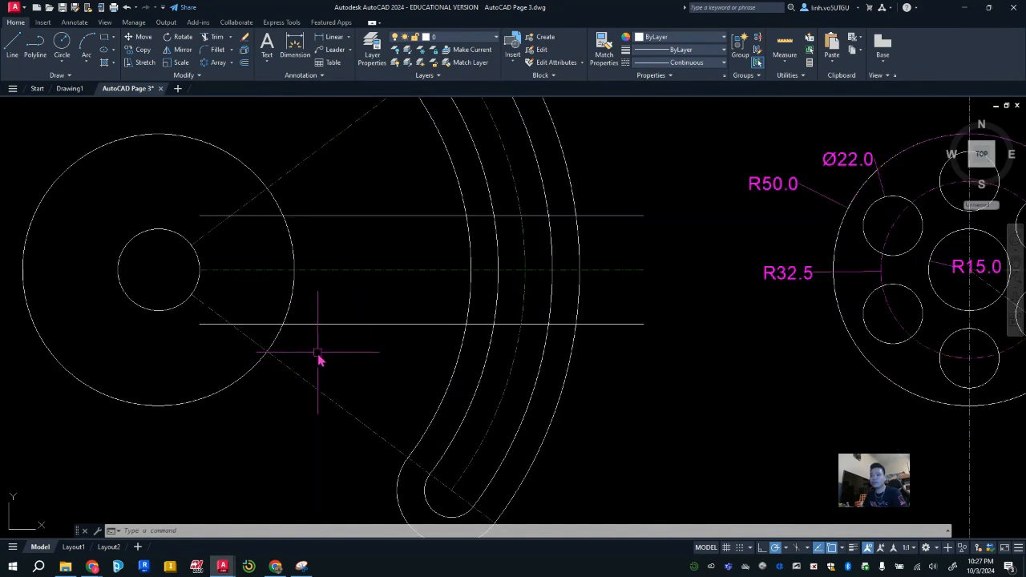
{"action": "left_click", "coordinate": [216, 50]}
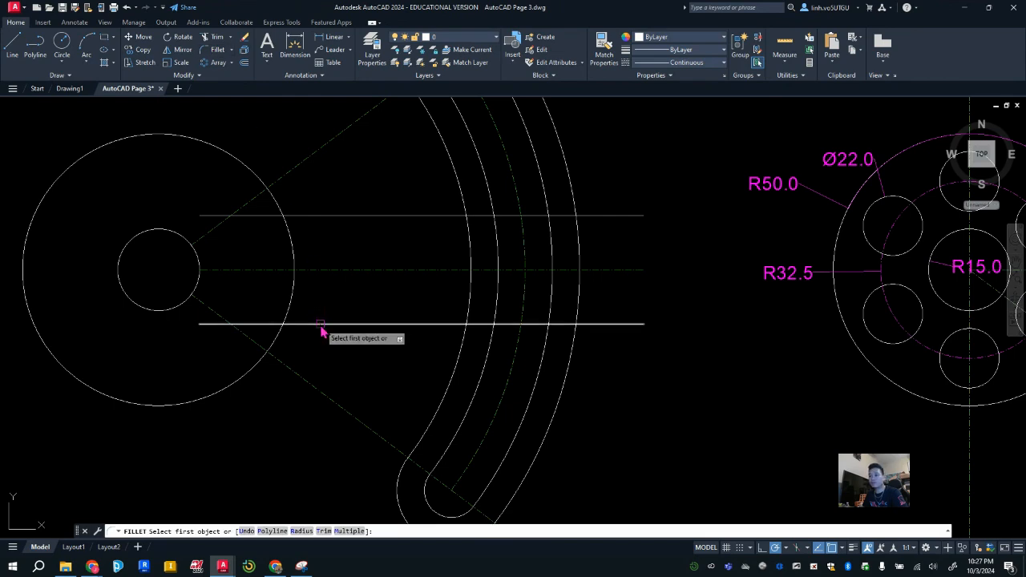
{"action": "left_click", "coordinate": [320, 324]}
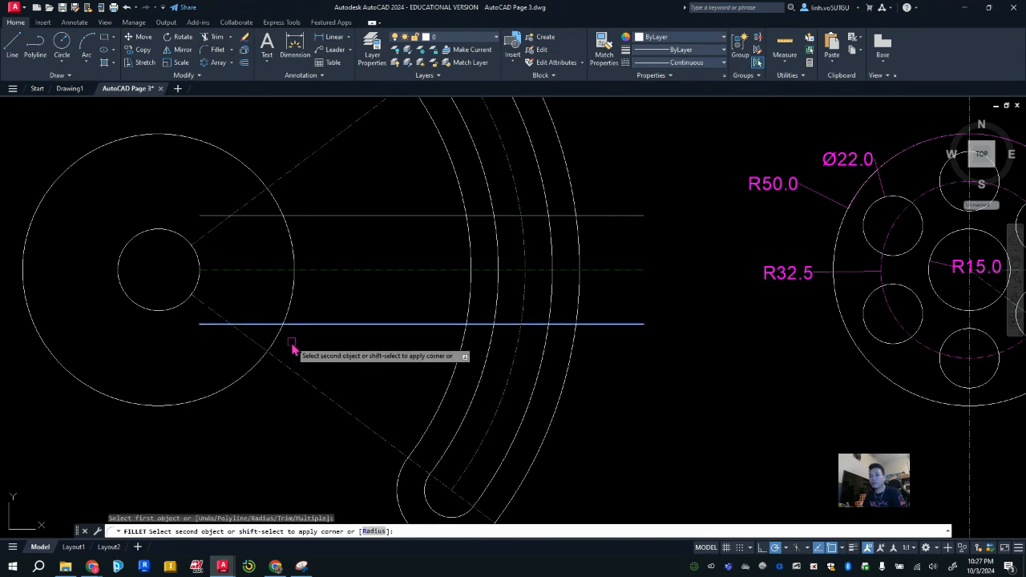
{"action": "left_click", "coordinate": [374, 532]}
{"action": "type", "text": "5"}
{"action": "key", "text": "Return"}
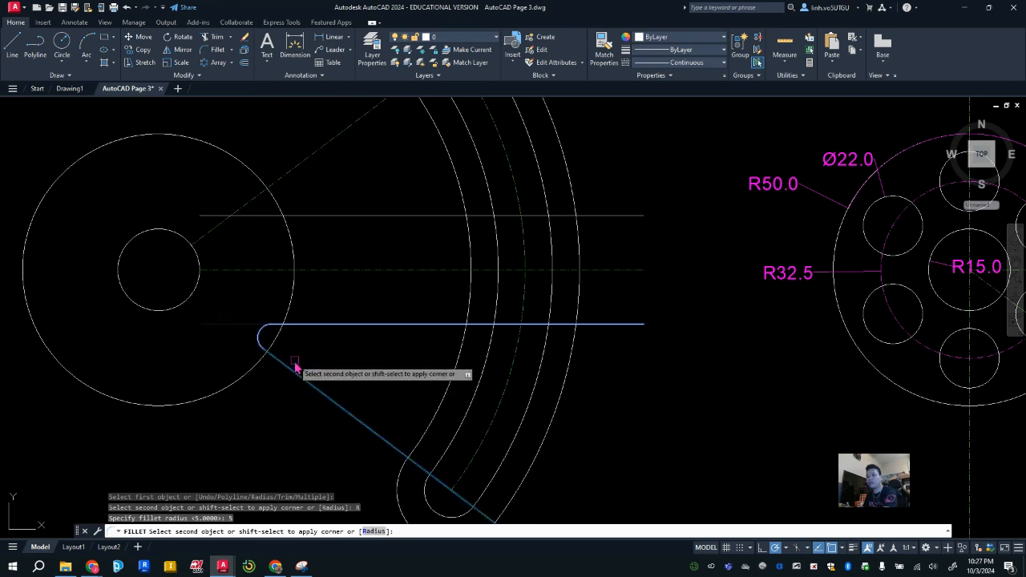
{"action": "left_click", "coordinate": [276, 345]}
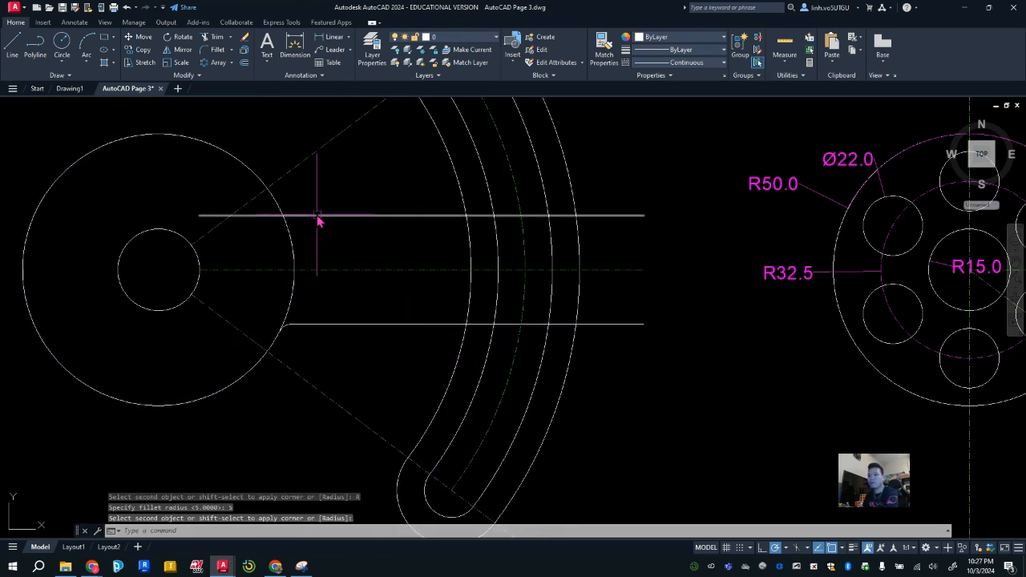
{"action": "key", "text": "Return"}
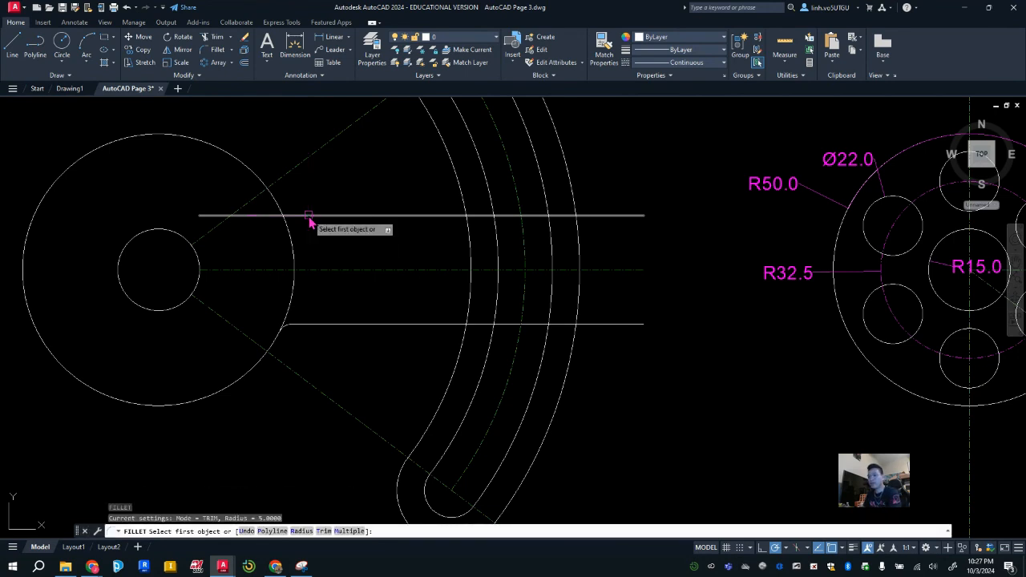
{"action": "key", "text": "Escape"}
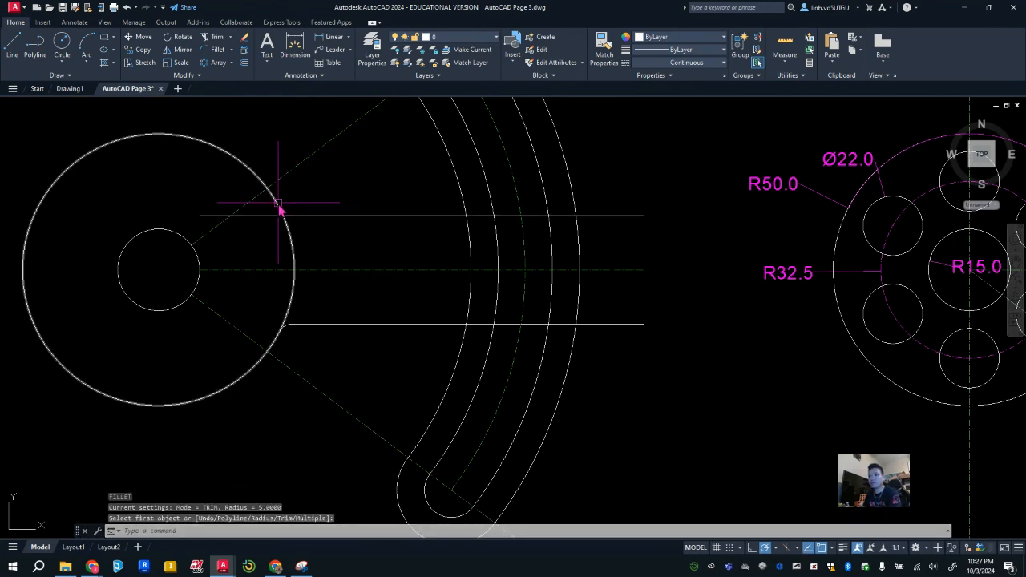
{"action": "left_click", "coordinate": [275, 208]}
{"action": "left_click", "coordinate": [301, 216]}
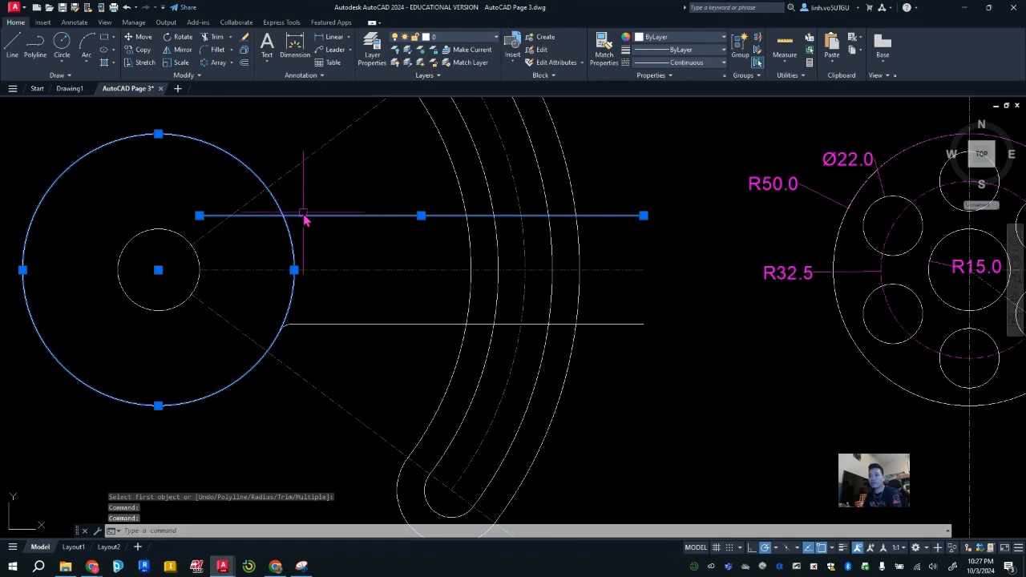
{"action": "key", "text": "Escape"}
Fillet the hub's outer circle to the upper web line with a radius of 5.
{"action": "left_click", "coordinate": [217, 50]}
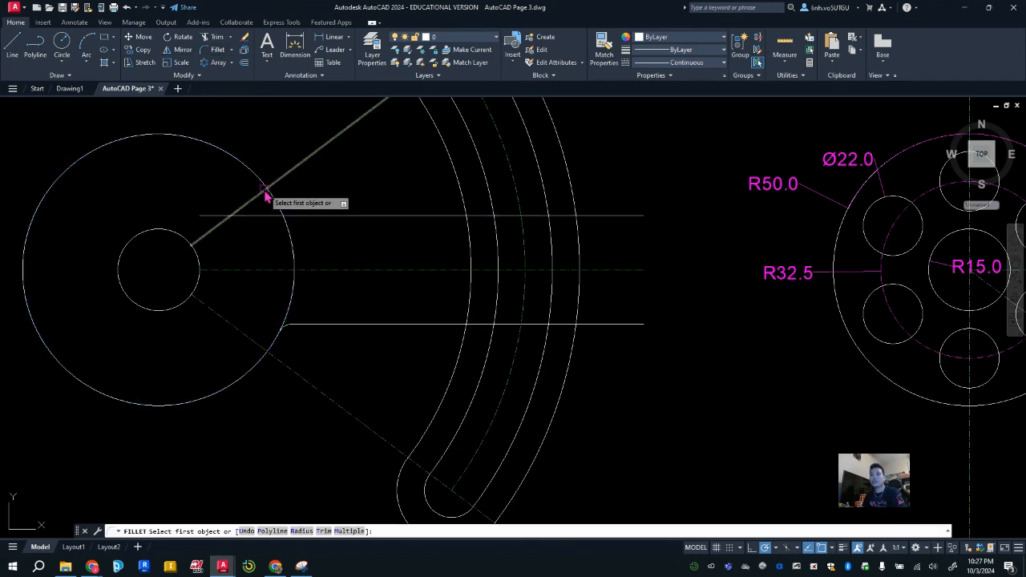
{"action": "left_click", "coordinate": [276, 207]}
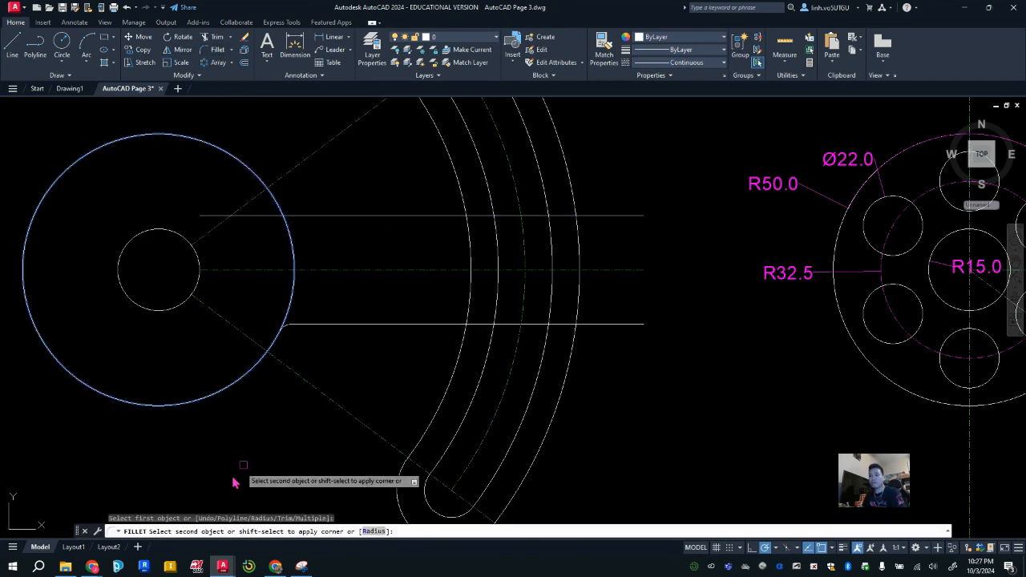
{"action": "left_click", "coordinate": [374, 532]}
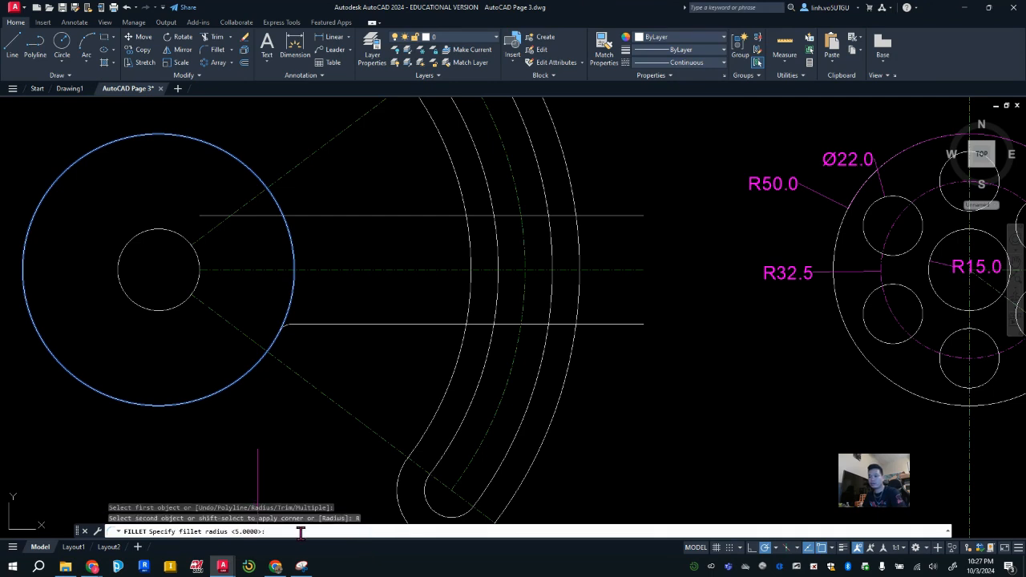
{"action": "key", "text": "Return"}
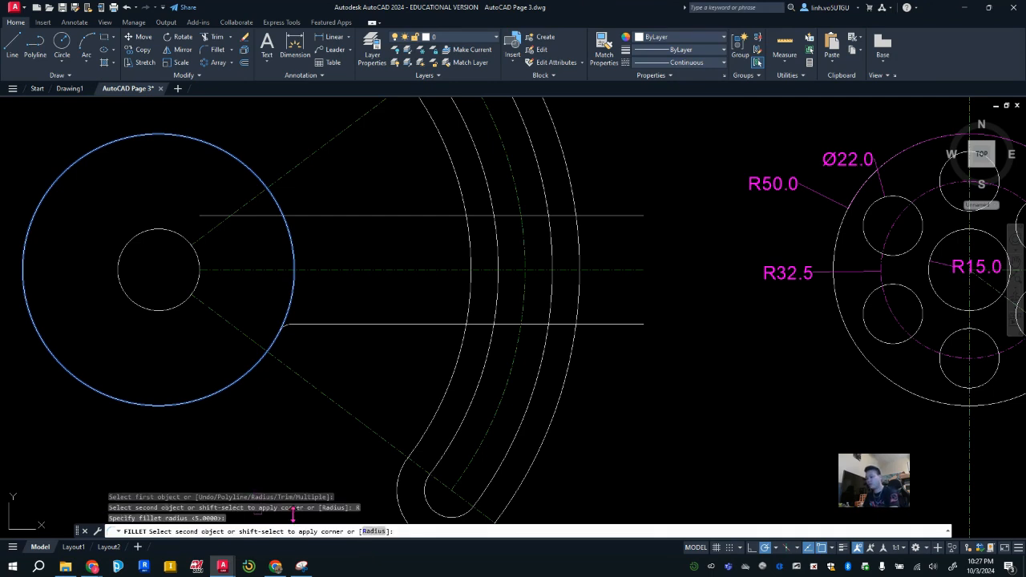
{"action": "left_click", "coordinate": [327, 216]}
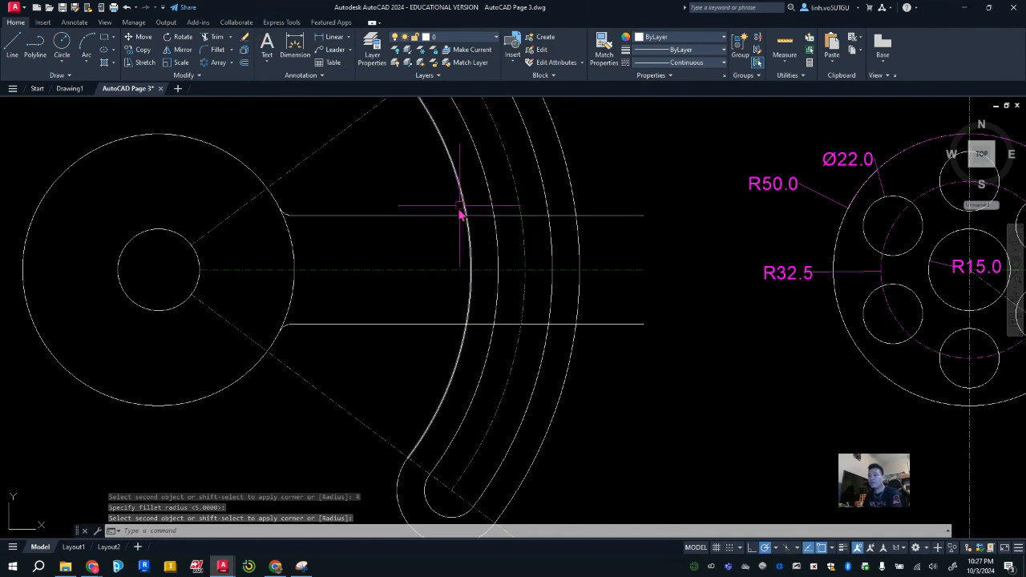
Try to fillet the upper web line to the innermost arc of the curved arm with the same radius.
{"action": "left_click", "coordinate": [217, 49]}
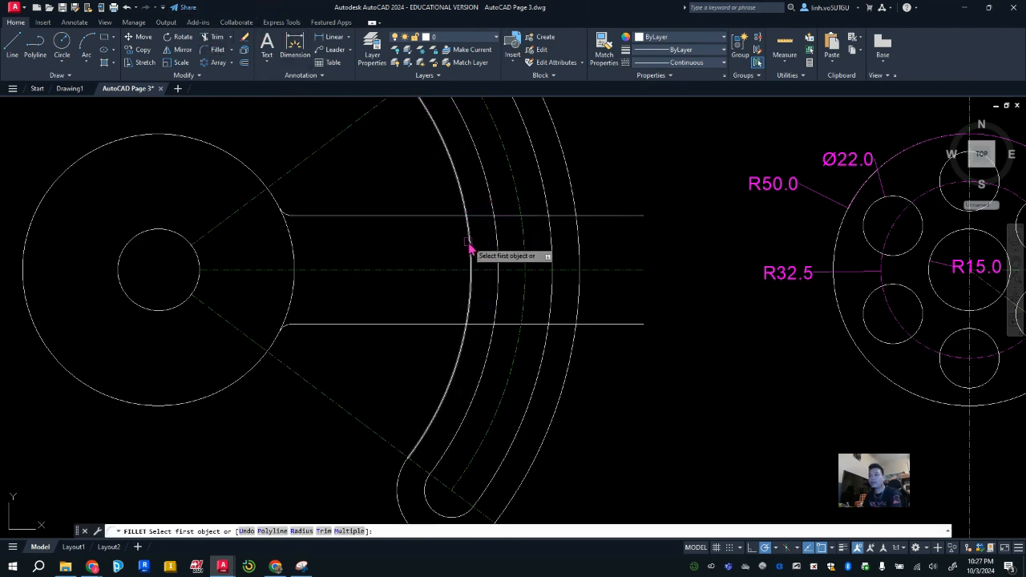
{"action": "left_click", "coordinate": [434, 217]}
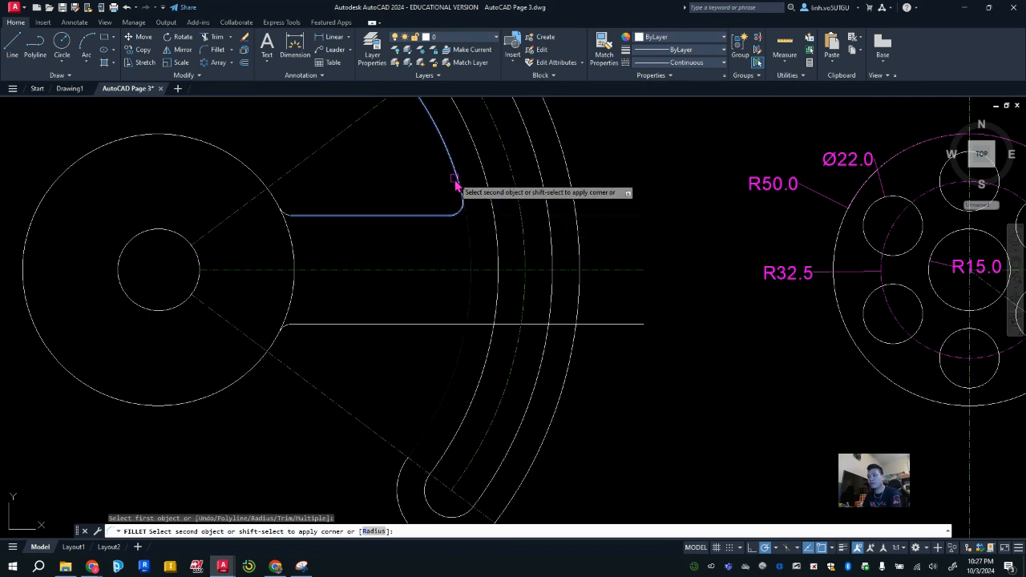
{"action": "left_click", "coordinate": [456, 186]}
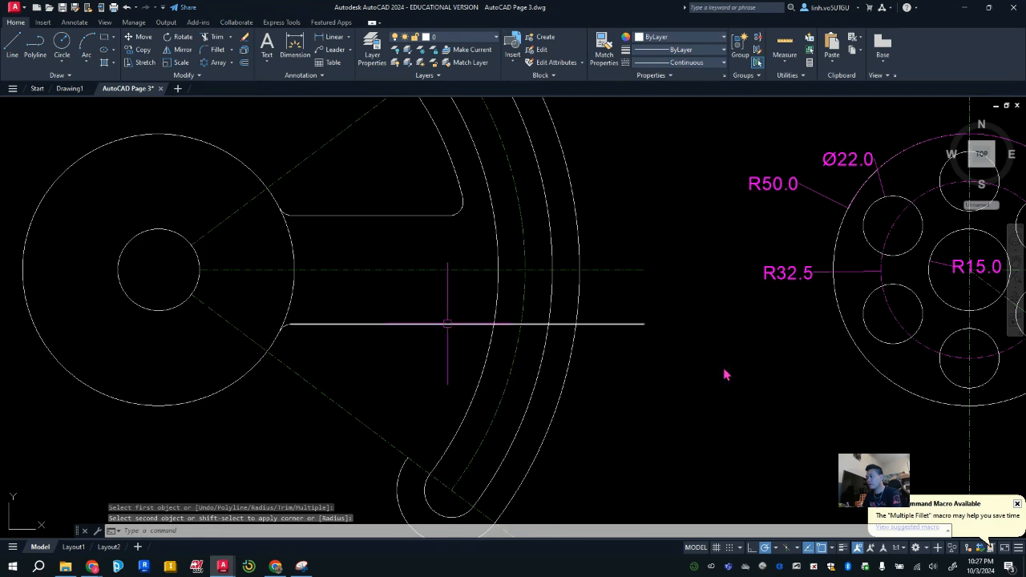
{"action": "left_click", "coordinate": [1018, 506]}
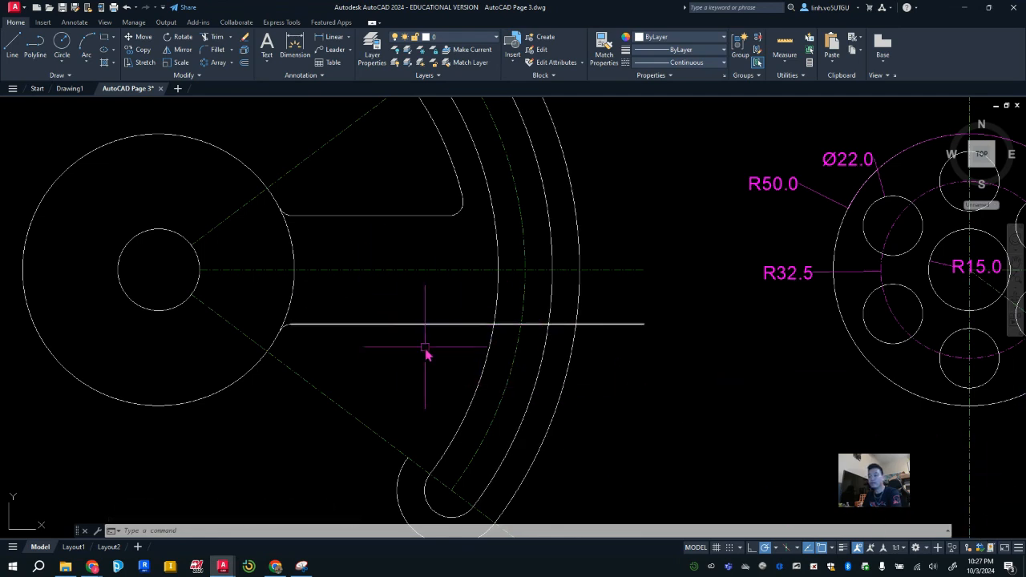
Try to fillet the lower web line to the slot's inner arc on the curved arm.
{"action": "left_click", "coordinate": [206, 45]}
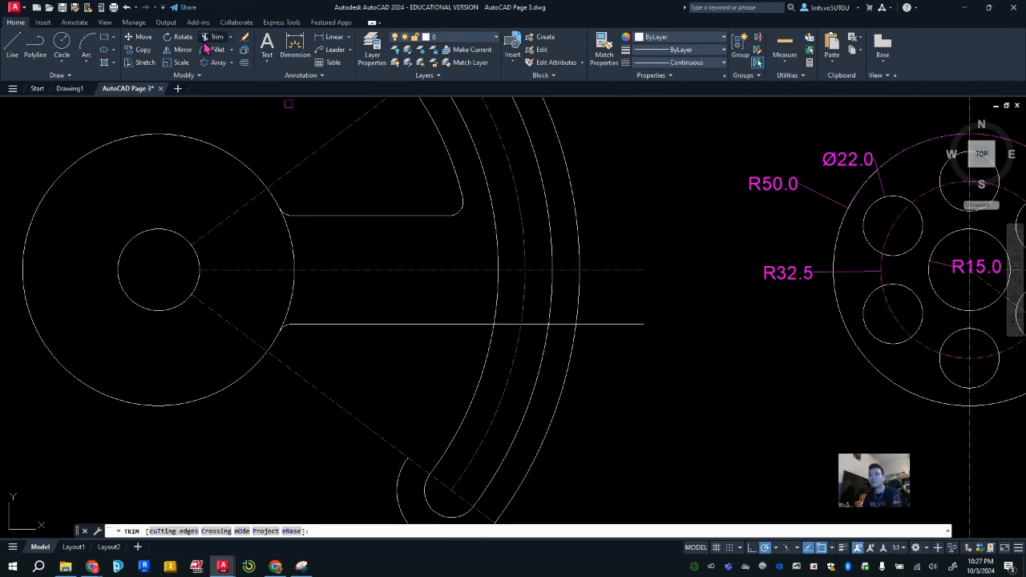
{"action": "left_click", "coordinate": [206, 50]}
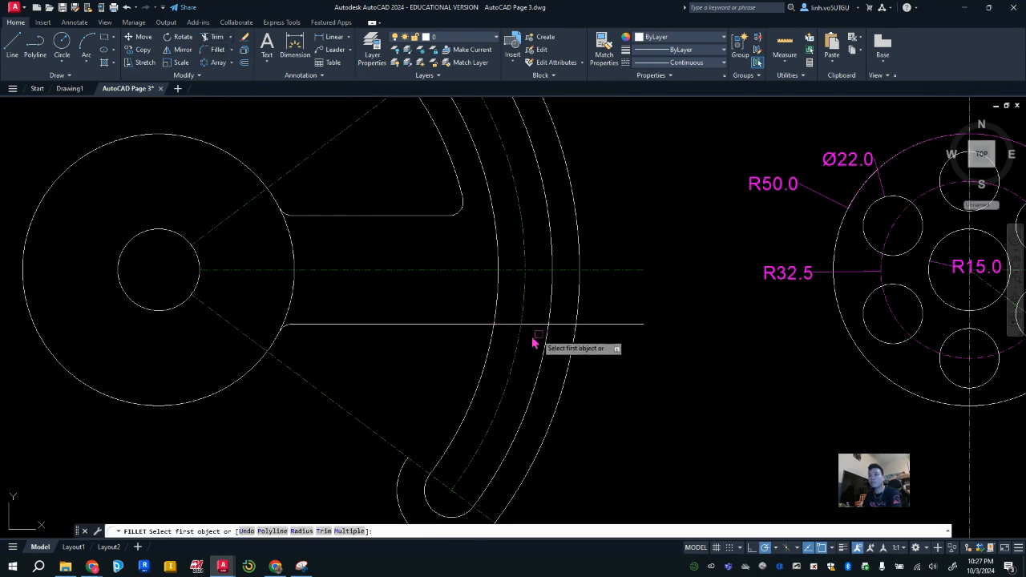
{"action": "left_click", "coordinate": [466, 325]}
{"action": "left_click", "coordinate": [485, 410]}
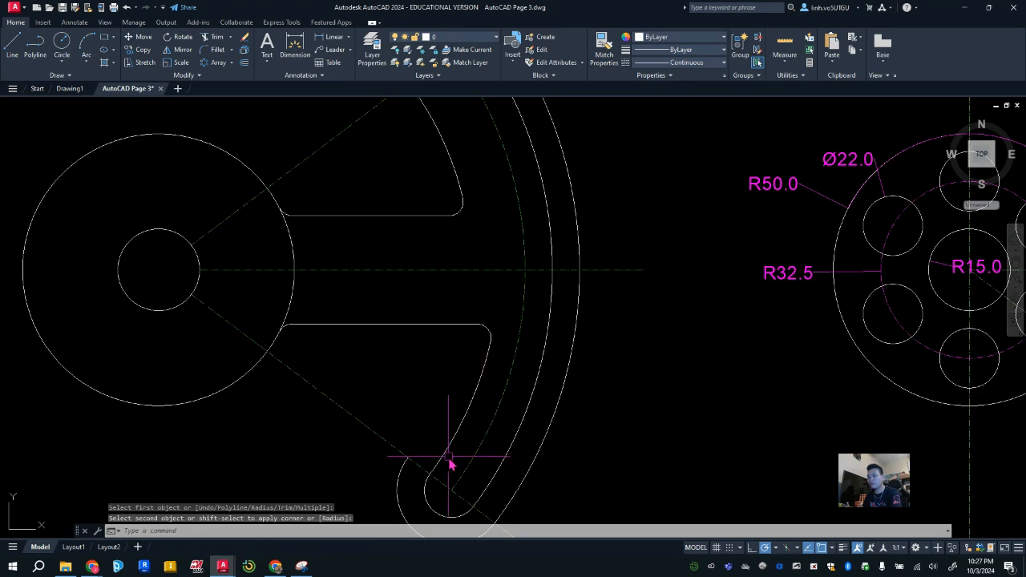
Undo both fillets between the web lines and the curved arm.
{"action": "scroll", "coordinate": [665, 436], "scroll_direction": "down", "scroll_amount": 2}
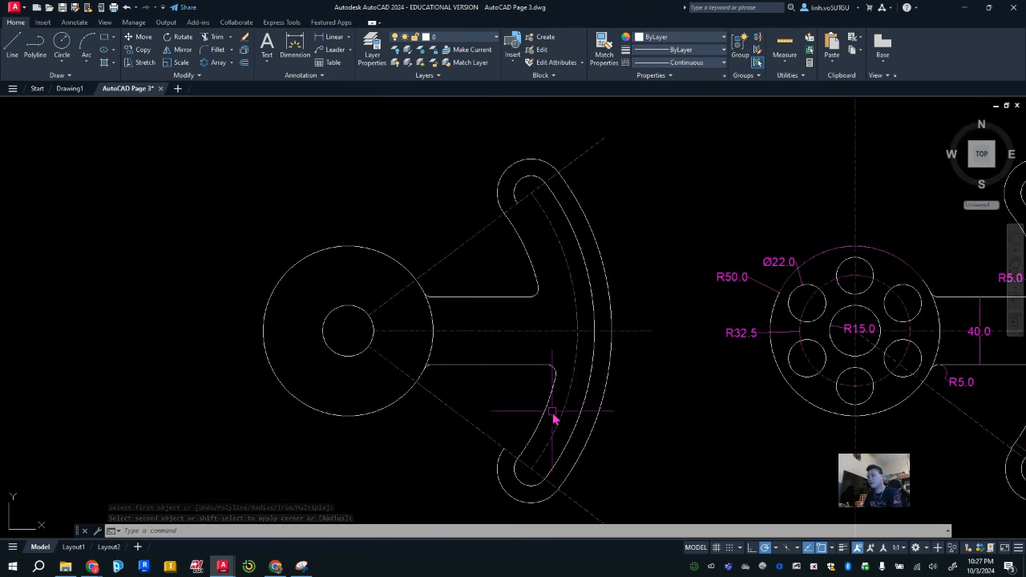
{"action": "scroll", "coordinate": [554, 416], "scroll_direction": "up", "scroll_amount": 2}
{"action": "key", "text": "ctrl+z"}
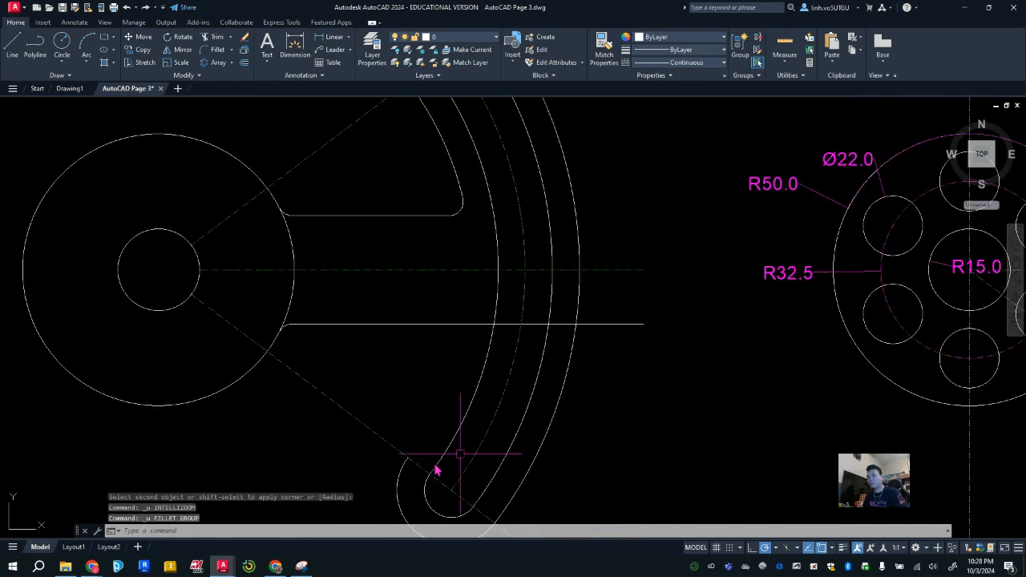
{"action": "key", "text": "ctrl+z"}
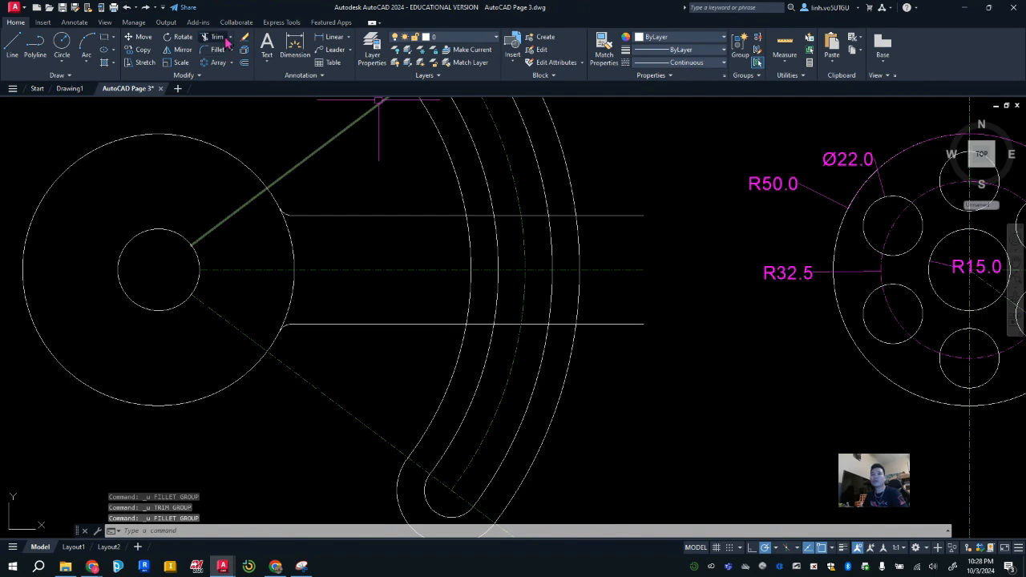
Trim the arm's innermost arc between the web lines, and both web lines between that arc and the slot's inner arc.
{"action": "left_click", "coordinate": [216, 39]}
{"action": "left_click", "coordinate": [470, 241]}
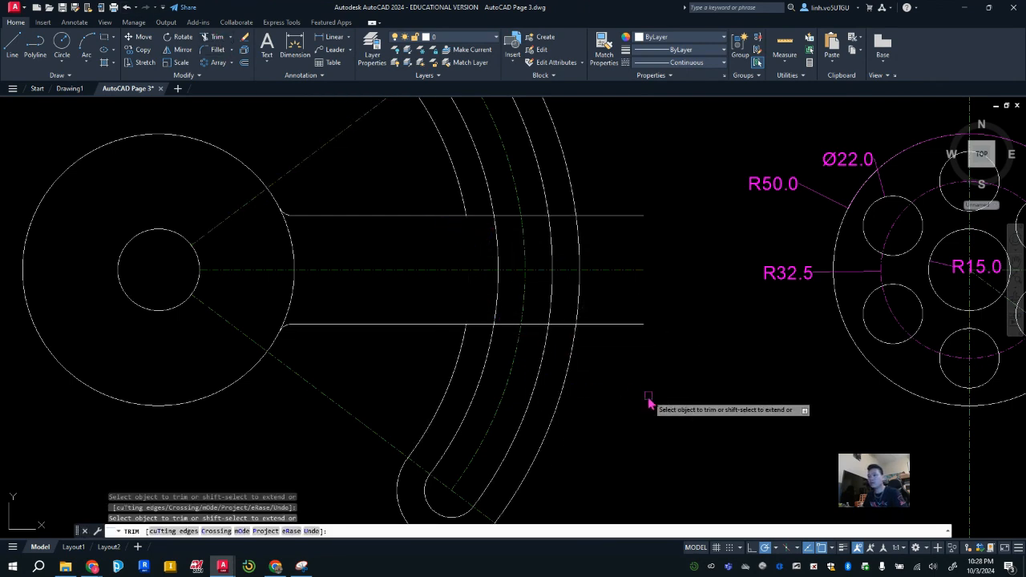
{"action": "scroll", "coordinate": [784, 382], "scroll_direction": "down", "scroll_amount": 4}
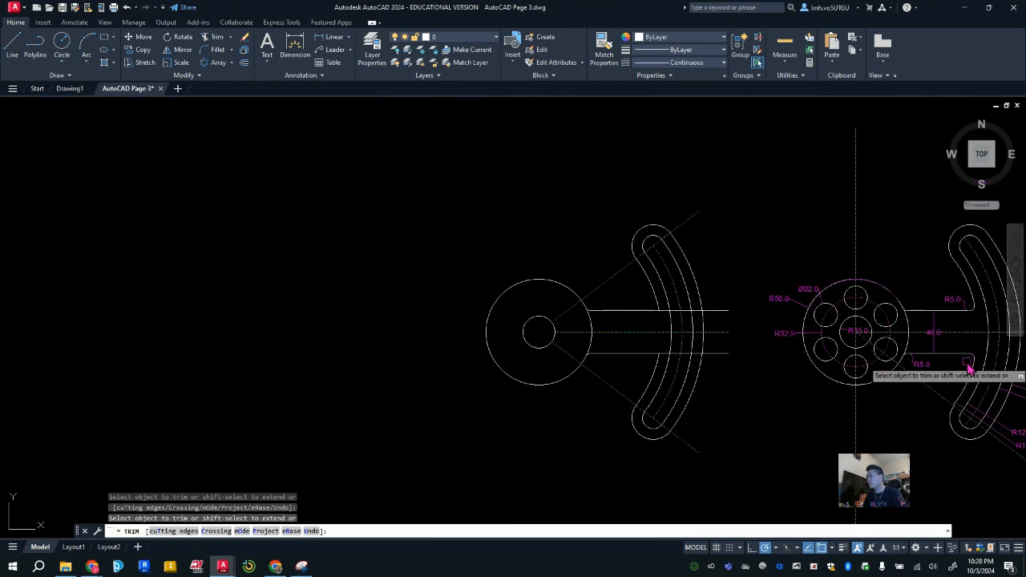
{"action": "scroll", "coordinate": [746, 337], "scroll_direction": "up", "scroll_amount": 2}
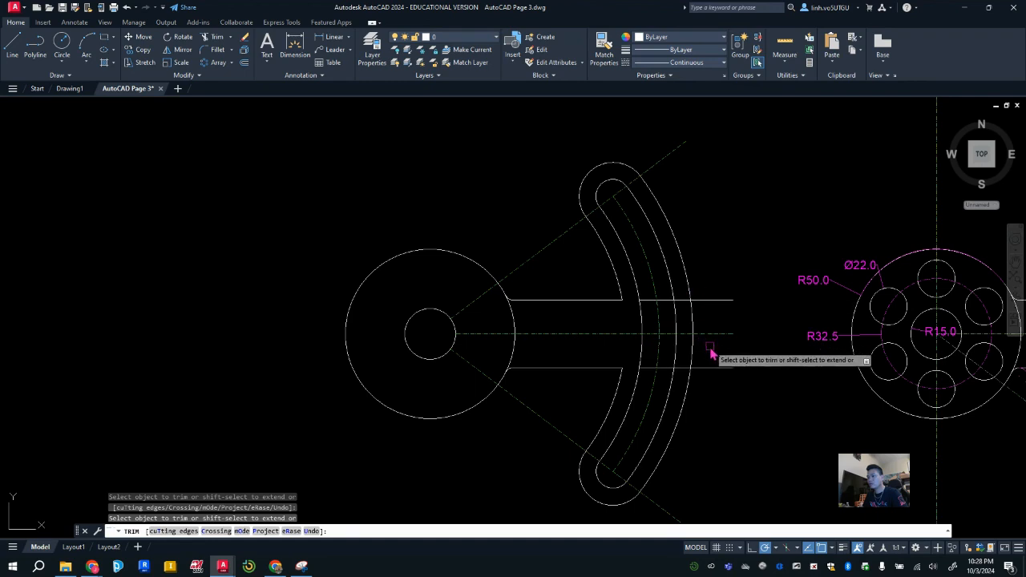
{"action": "middle_click_drag", "start_coordinate": [711, 356], "coordinate": [639, 342]}
{"action": "scroll", "coordinate": [635, 345], "scroll_direction": "up", "scroll_amount": 2}
{"action": "key", "text": "Escape"}
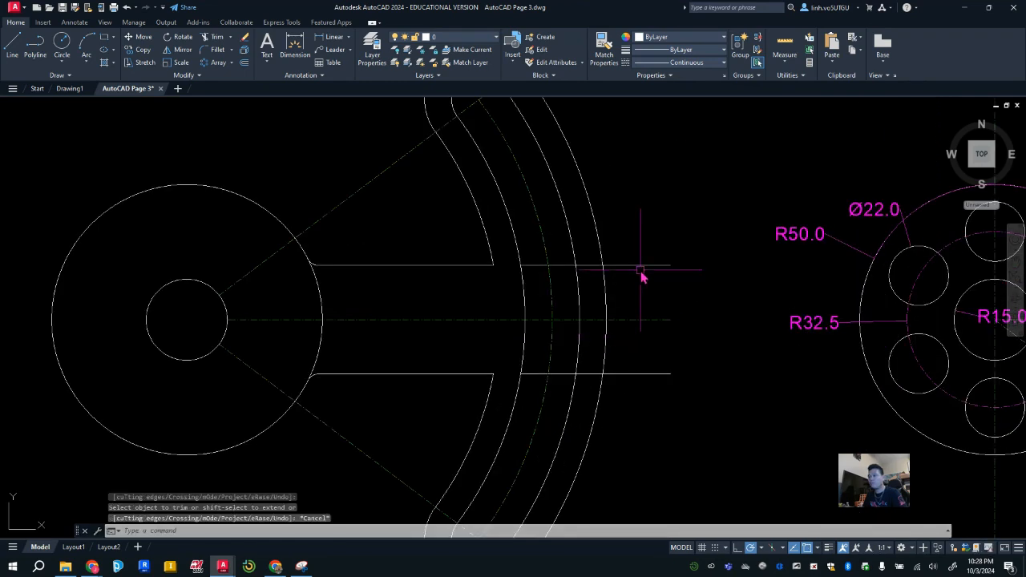
Delete the leftover upper and lower web line segments that cross the curved slot and run beyond the arm's outer arc.
{"action": "left_click", "coordinate": [646, 266]}
{"action": "key", "text": "Delete"}
{"action": "left_click", "coordinate": [632, 374]}
{"action": "key", "text": "Delete"}
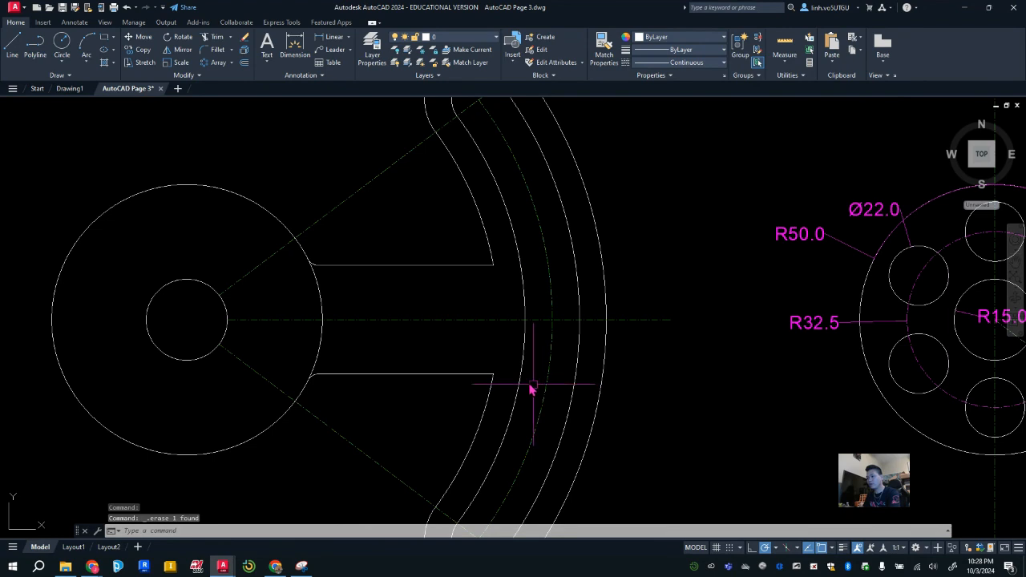
Fillet the corner between the upper web line and the arm's innermost arc with a radius of 5.
{"action": "left_click", "coordinate": [217, 51]}
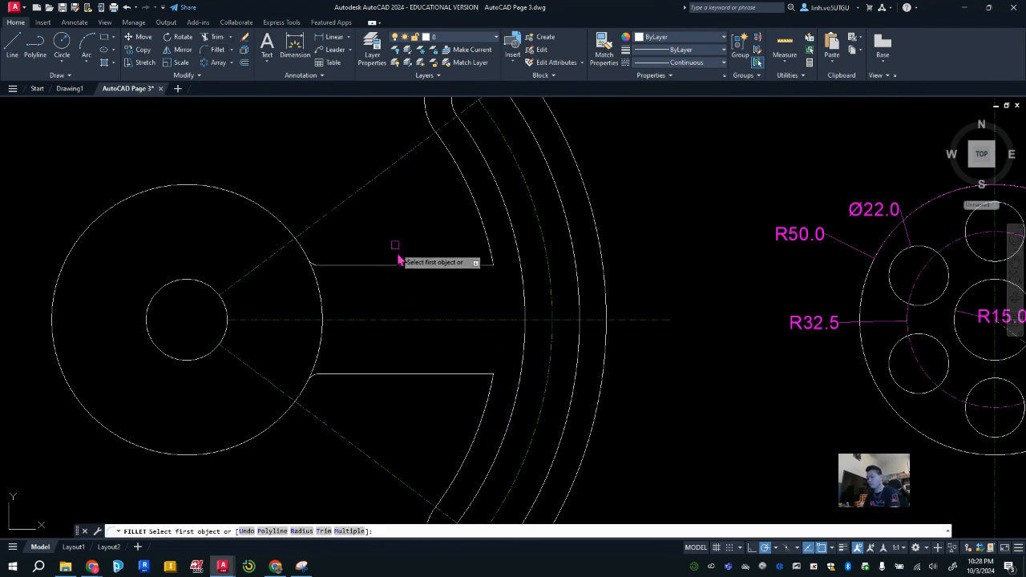
{"action": "left_click", "coordinate": [453, 276]}
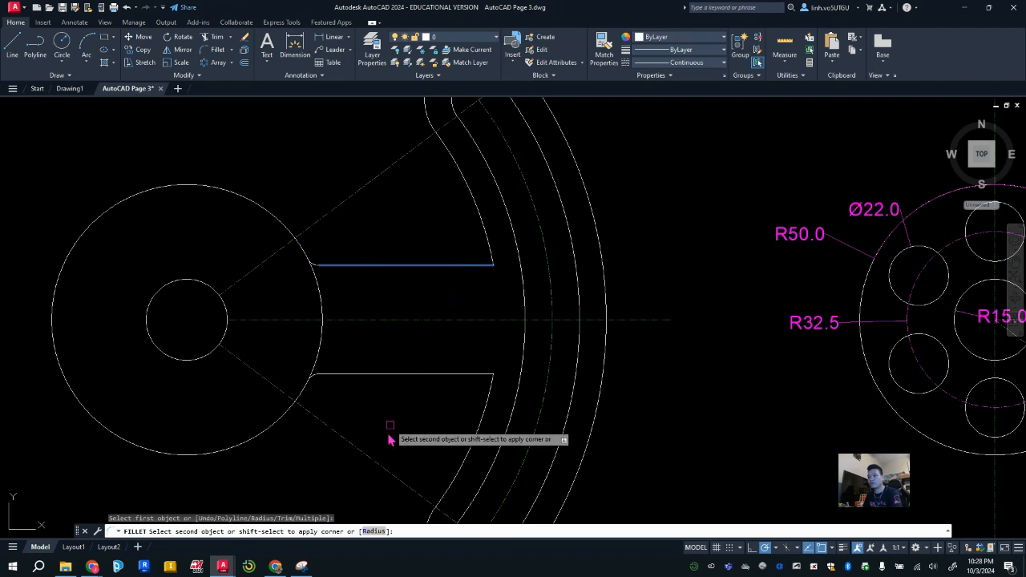
{"action": "left_click", "coordinate": [374, 532]}
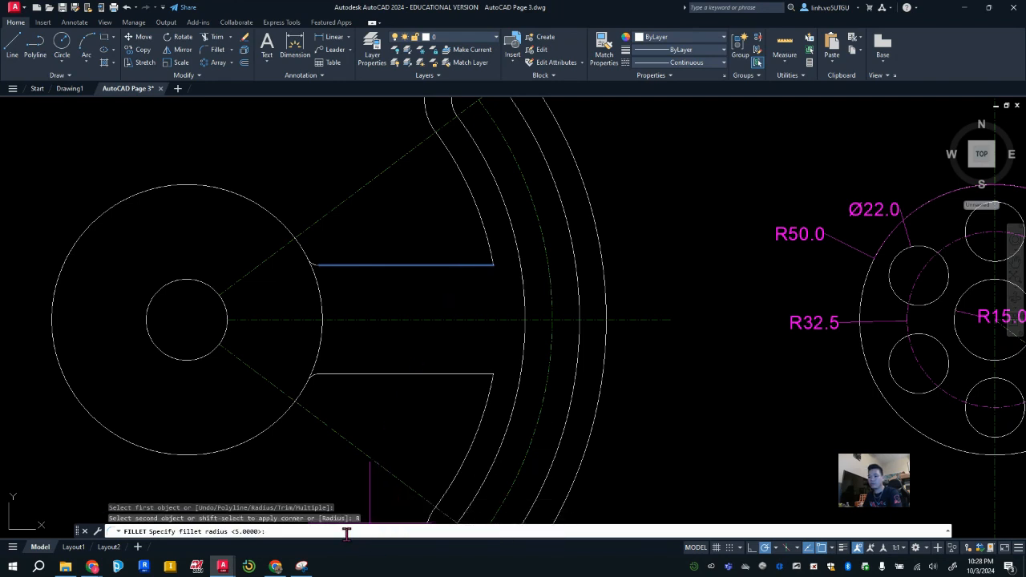
{"action": "key", "text": "Return"}
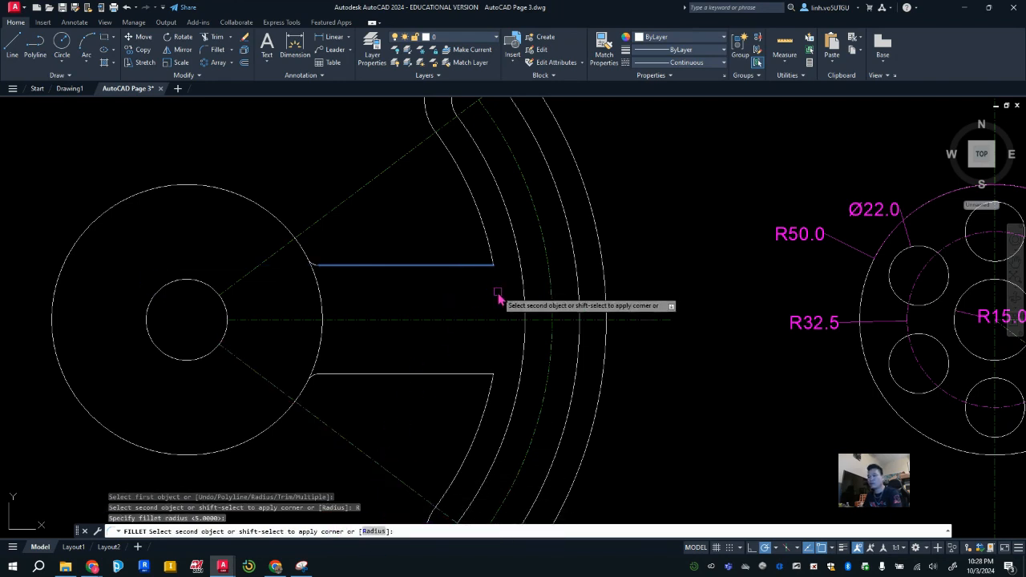
{"action": "left_click", "coordinate": [486, 264]}
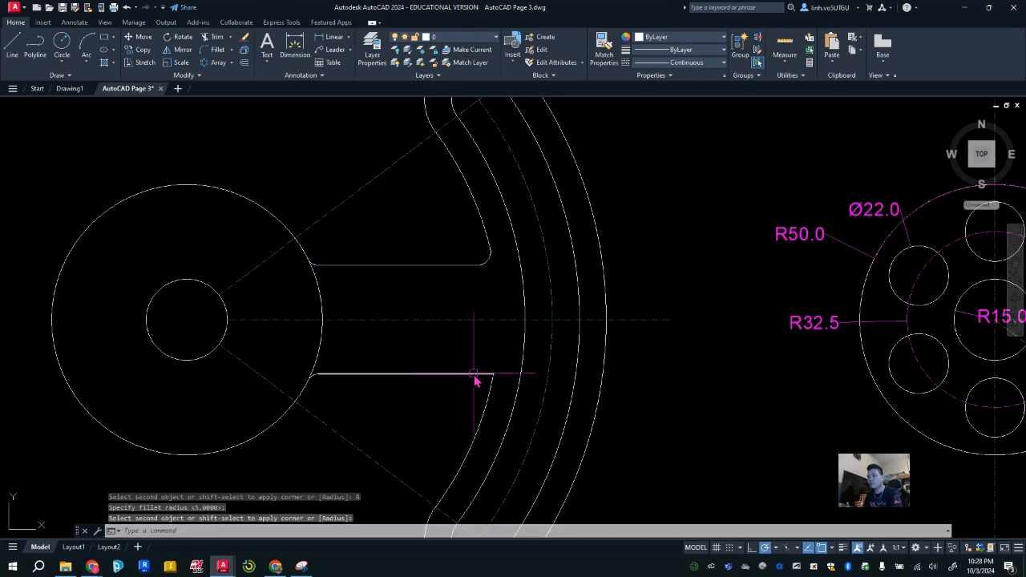
Fillet the corner between the lower web line and the arm's innermost arc with the same radius of 5.
{"action": "right_click", "coordinate": [475, 381]}
{"action": "left_click", "coordinate": [501, 394]}
{"action": "left_click", "coordinate": [475, 375]}
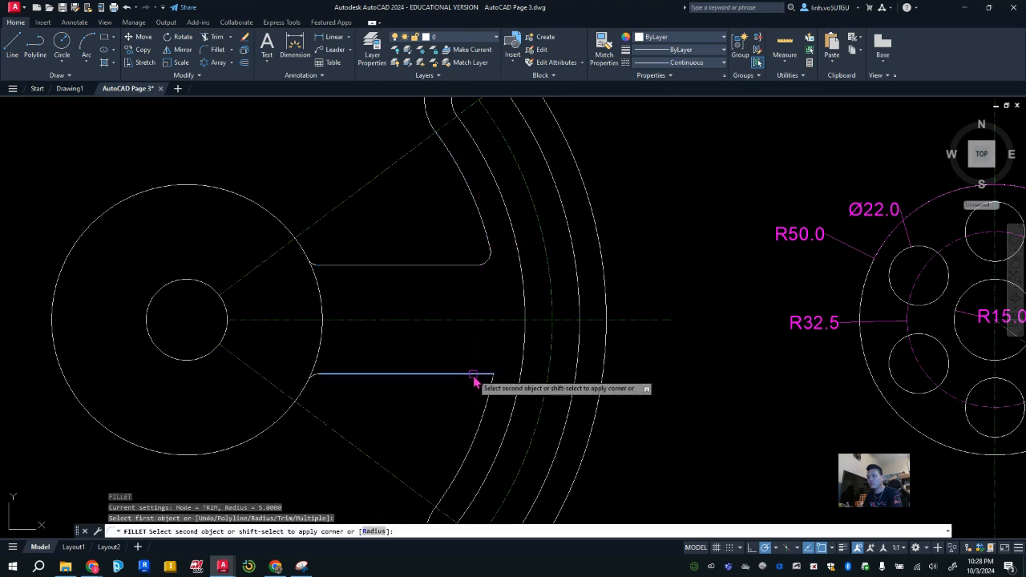
{"action": "left_click", "coordinate": [486, 401]}
{"action": "scroll", "coordinate": [491, 406], "scroll_direction": "down", "scroll_amount": 2}
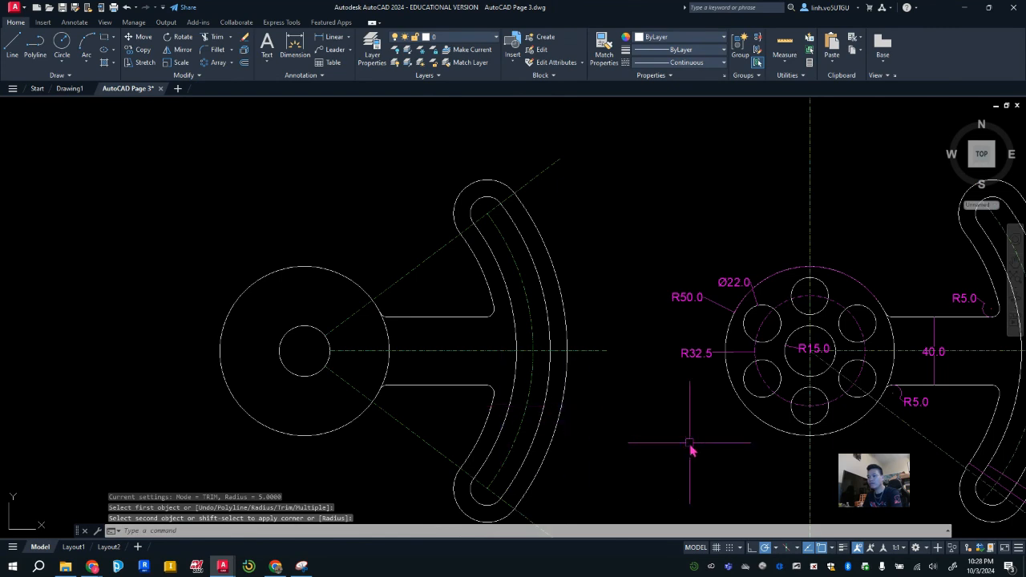
{"action": "middle_click_drag", "start_coordinate": [702, 449], "coordinate": [574, 395]}
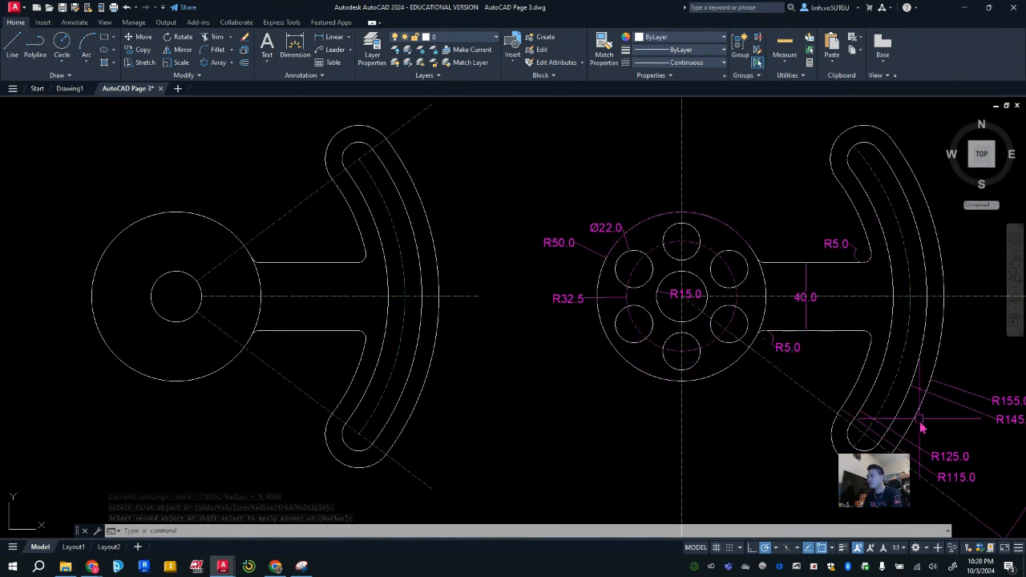
{"action": "middle_click_drag", "start_coordinate": [553, 429], "coordinate": [721, 448]}
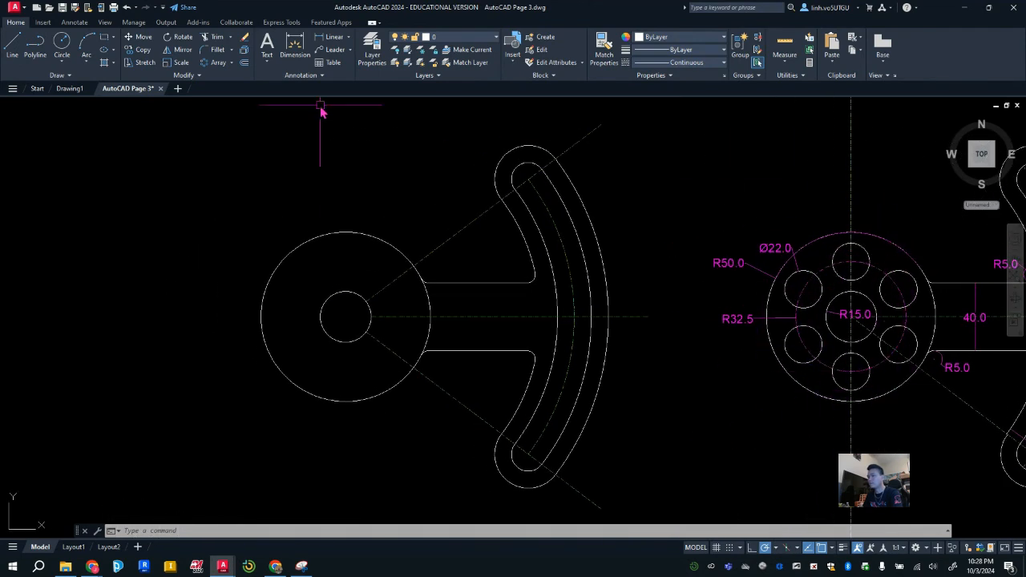
{"action": "left_click", "coordinate": [493, 38]}
{"action": "left_click", "coordinate": [428, 63]}
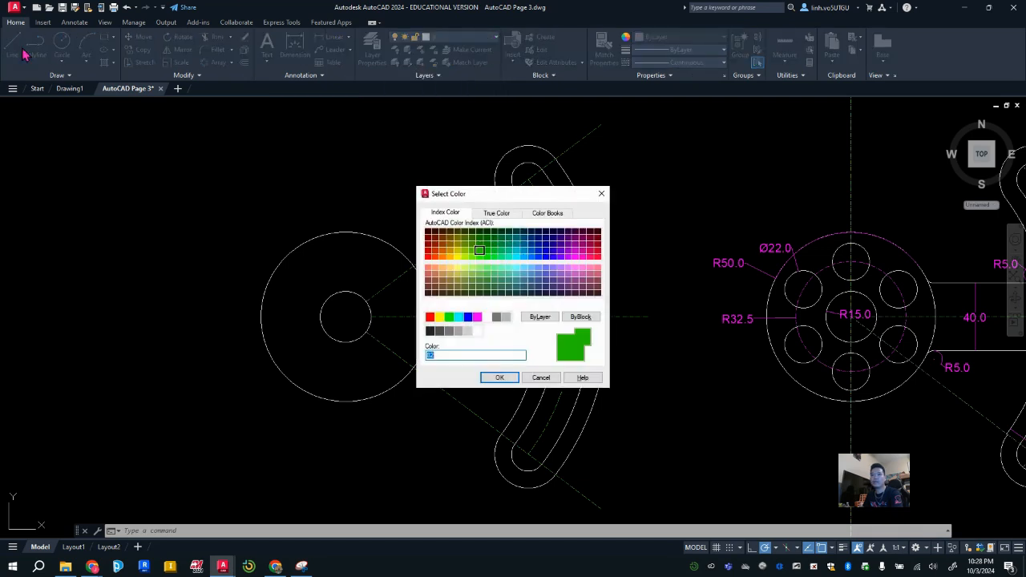
{"action": "left_click", "coordinate": [541, 378]}
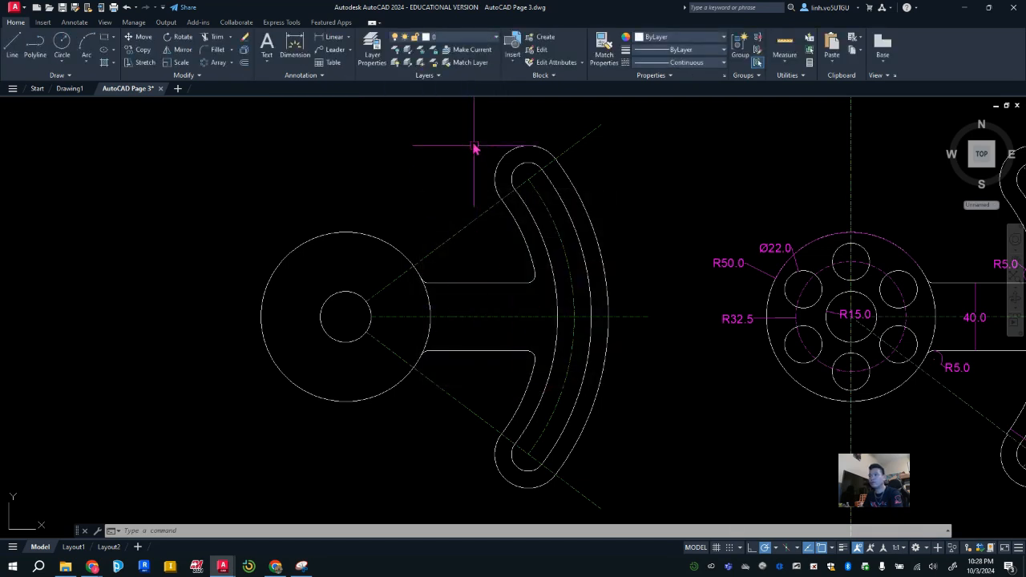
{"action": "left_click", "coordinate": [461, 40]}
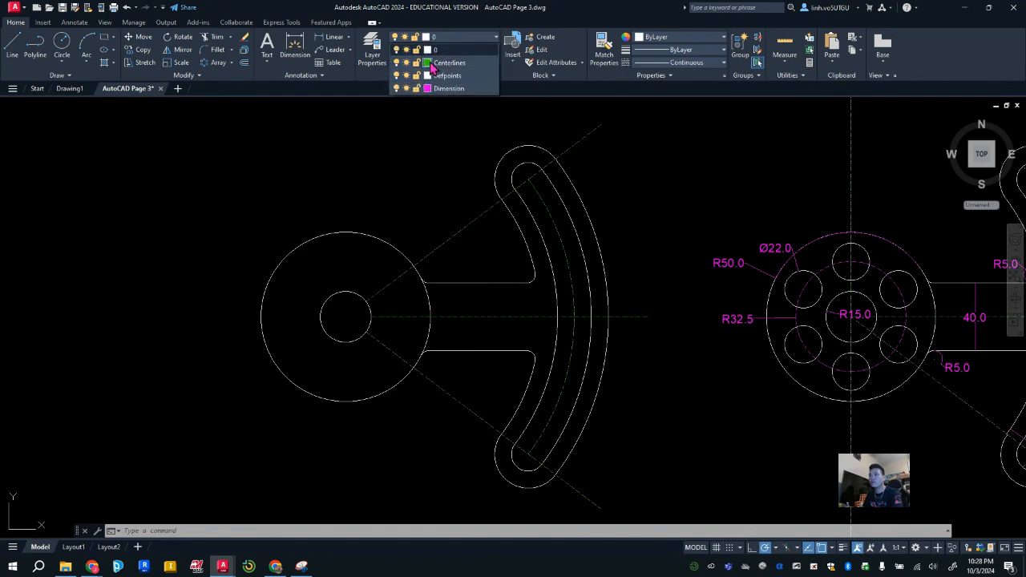
{"action": "left_click", "coordinate": [428, 63]}
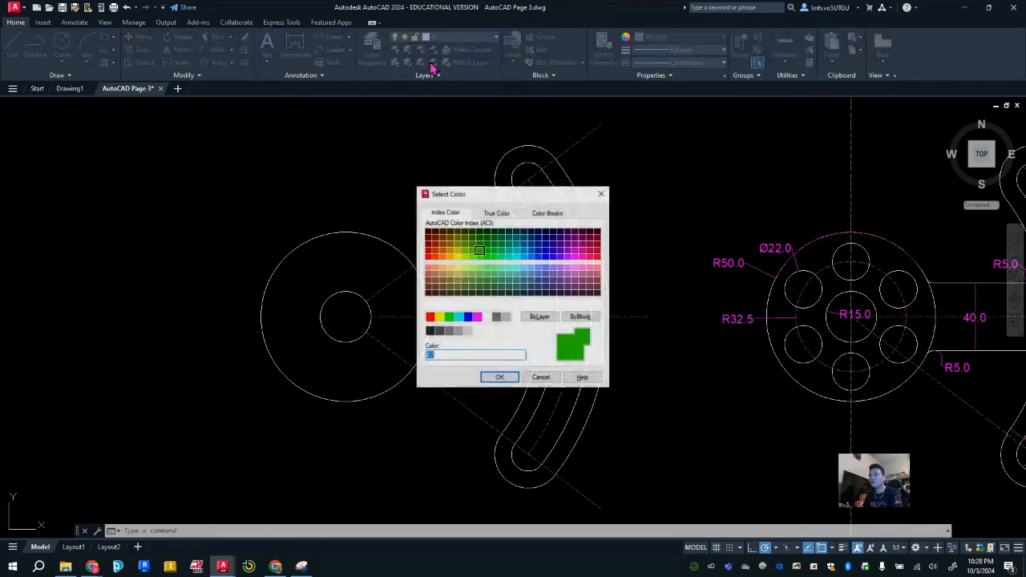
{"action": "left_click", "coordinate": [546, 380]}
Make Centerlines the current layer and draw a vertical line from the hub's center up past its outer circle.
{"action": "left_click", "coordinate": [481, 40]}
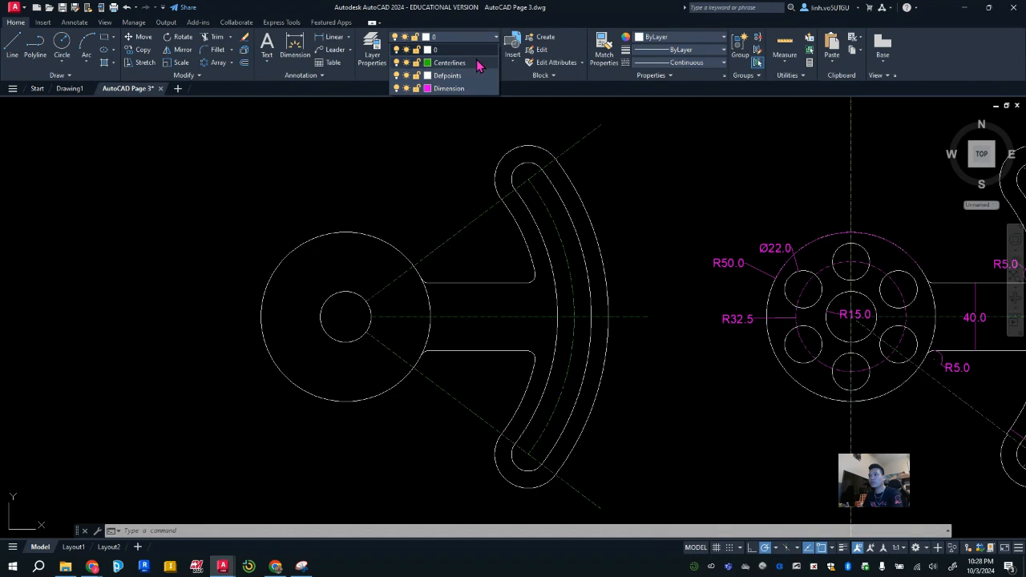
{"action": "left_click", "coordinate": [479, 63]}
{"action": "left_click", "coordinate": [12, 47]}
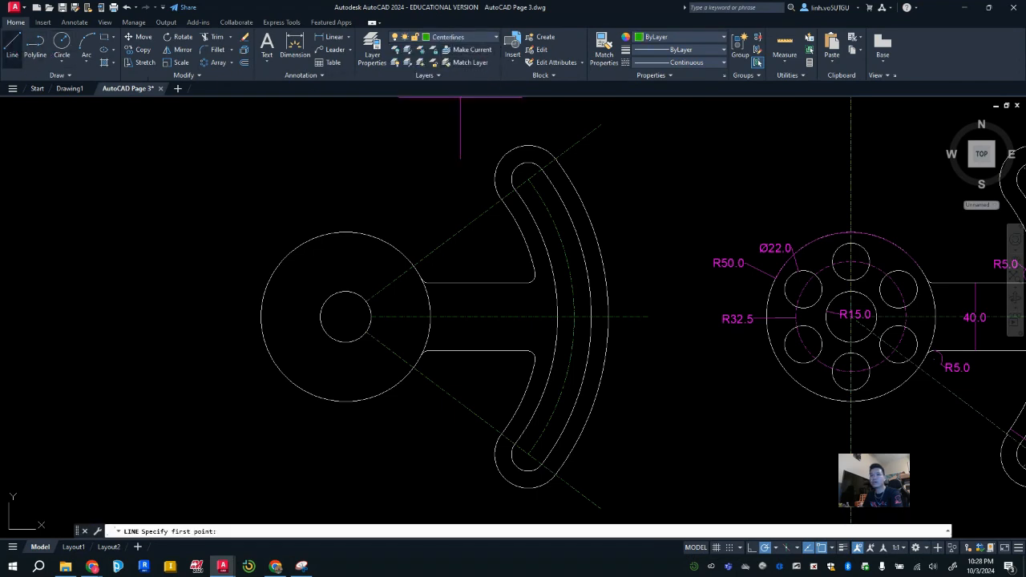
{"action": "left_click", "coordinate": [345, 319]}
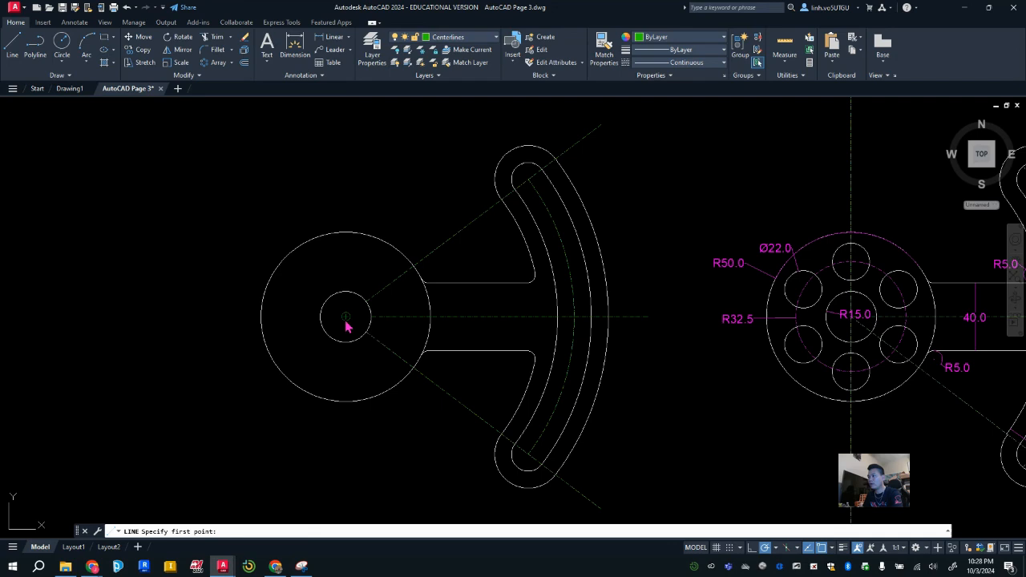
{"action": "left_click", "coordinate": [346, 205]}
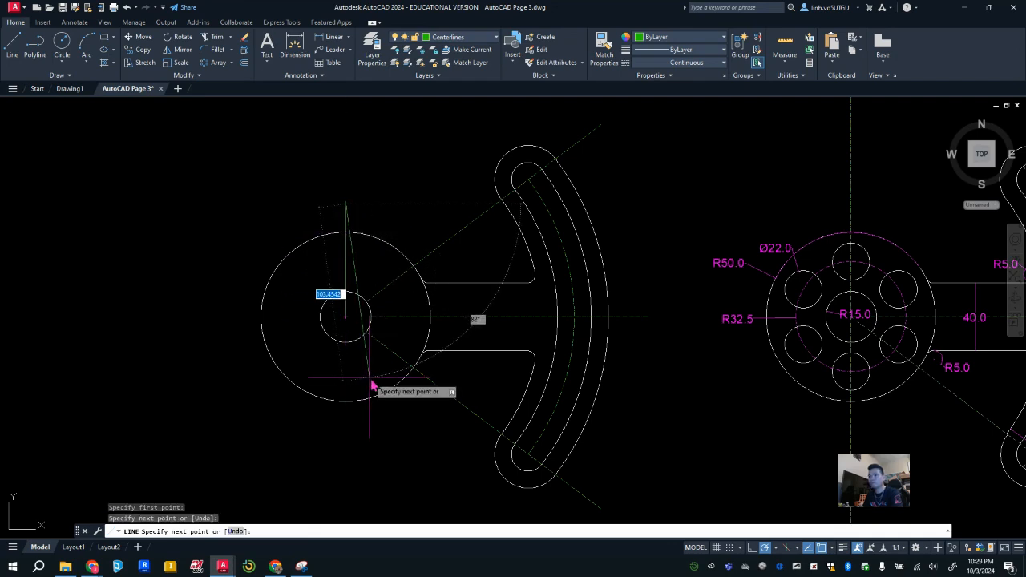
{"action": "key", "text": "Escape"}
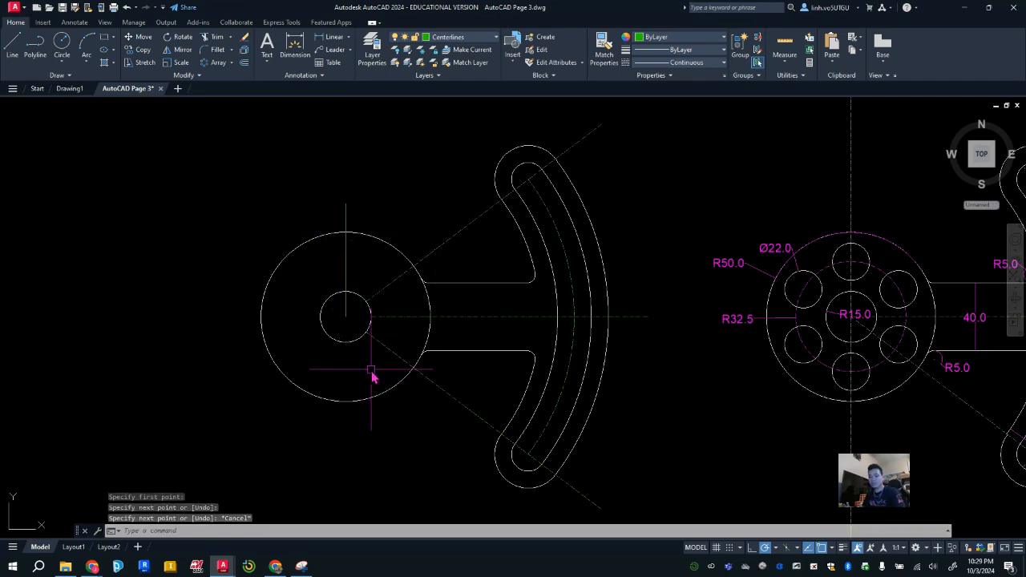
Change the hub's new vertical centerline to the CENTERX2 linetype.
{"action": "left_click", "coordinate": [343, 265]}
{"action": "left_click", "coordinate": [690, 62]}
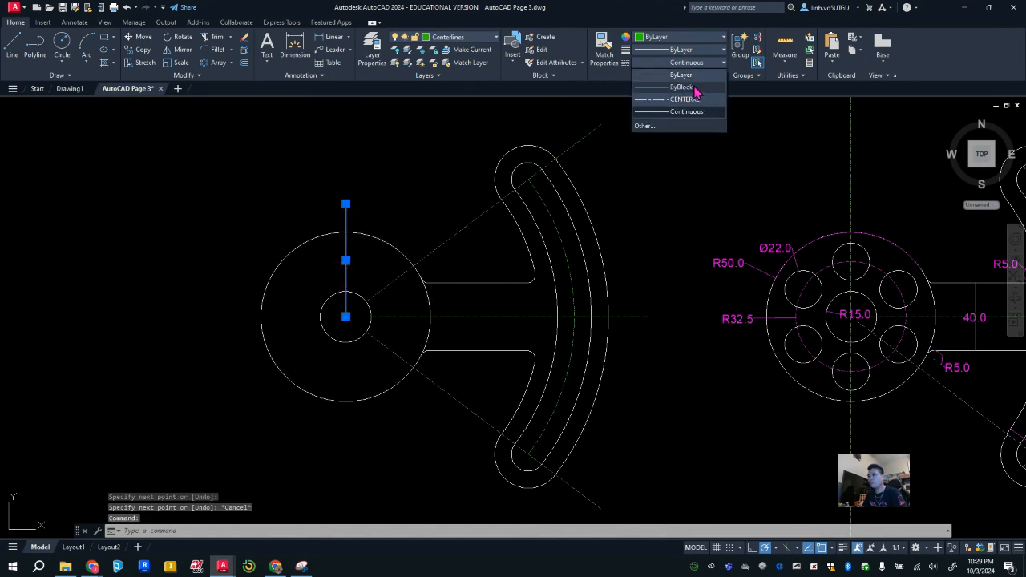
{"action": "left_click", "coordinate": [702, 98]}
{"action": "key", "text": "Escape"}
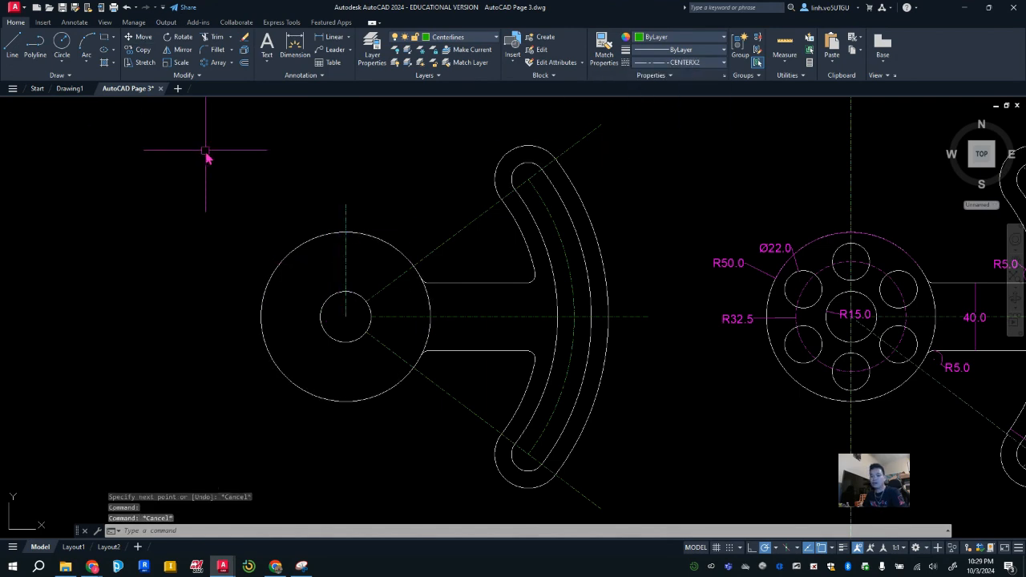
{"action": "left_click", "coordinate": [495, 38]}
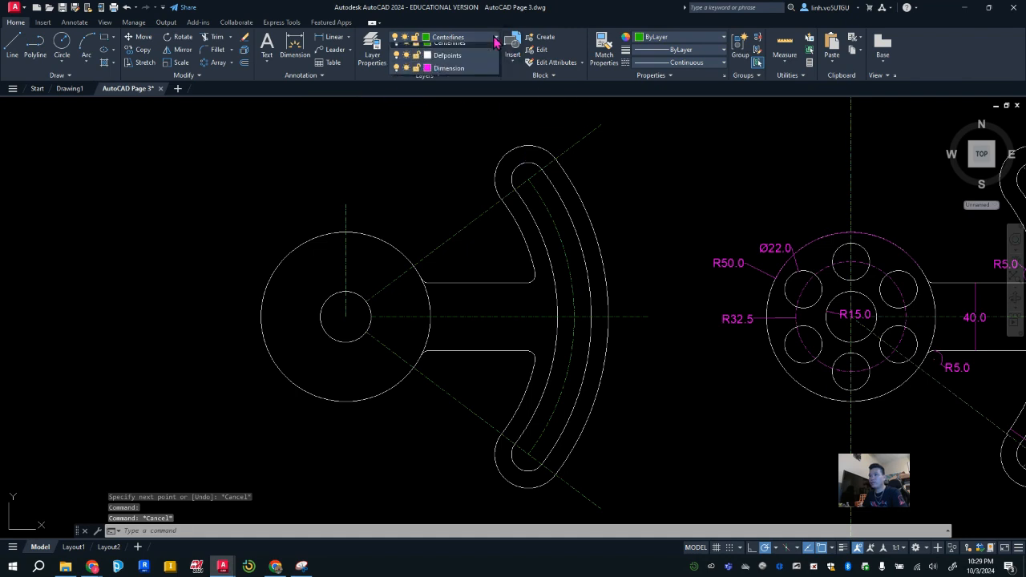
{"action": "left_click", "coordinate": [440, 50]}
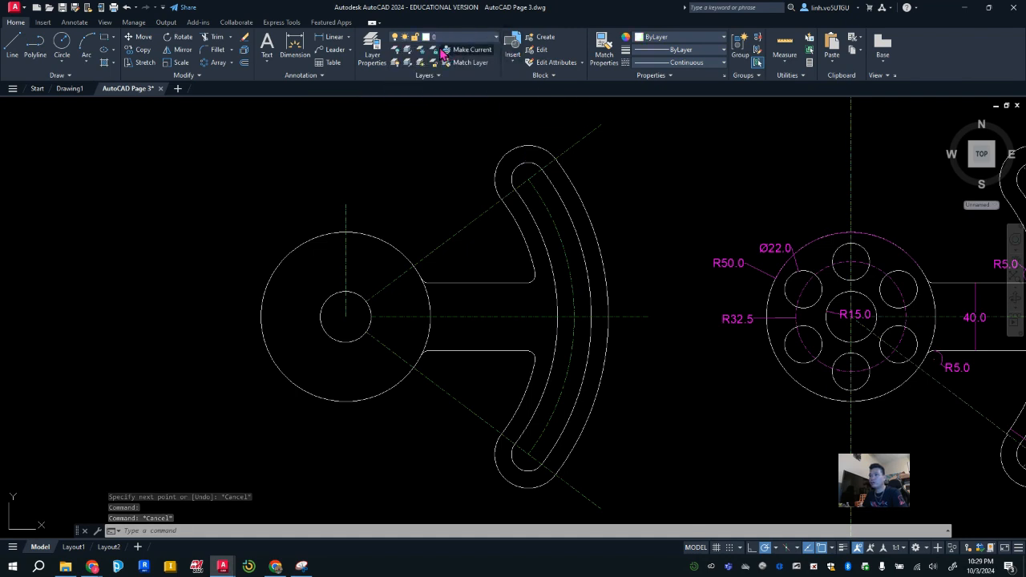
{"action": "left_click", "coordinate": [61, 44]}
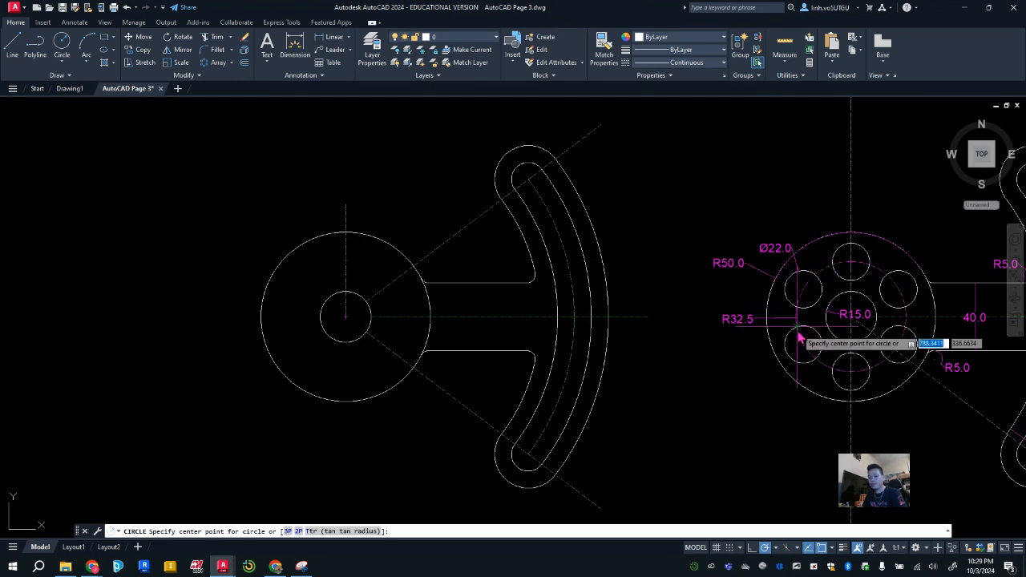
{"action": "key", "text": "Escape"}
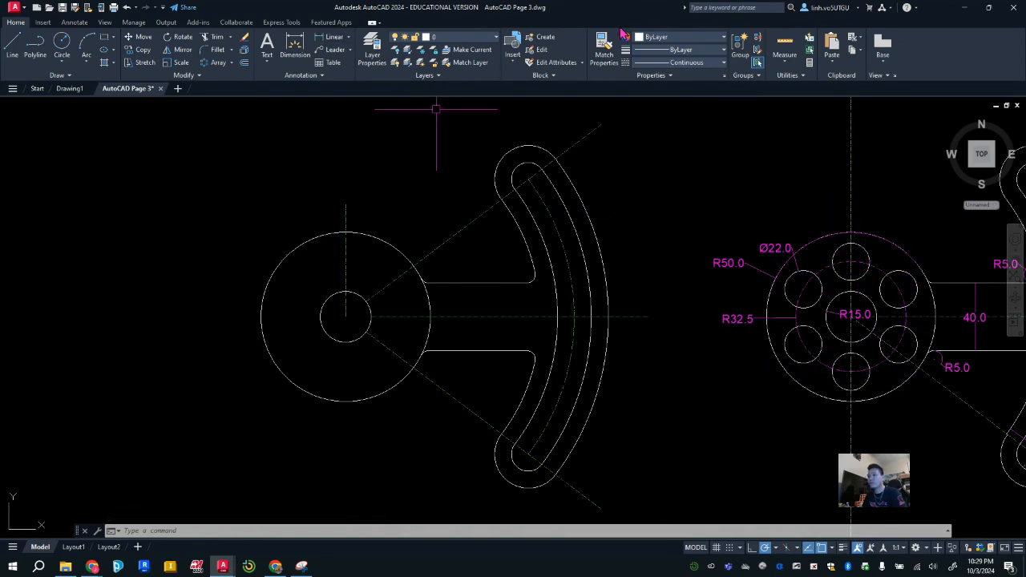
{"action": "left_click", "coordinate": [471, 37]}
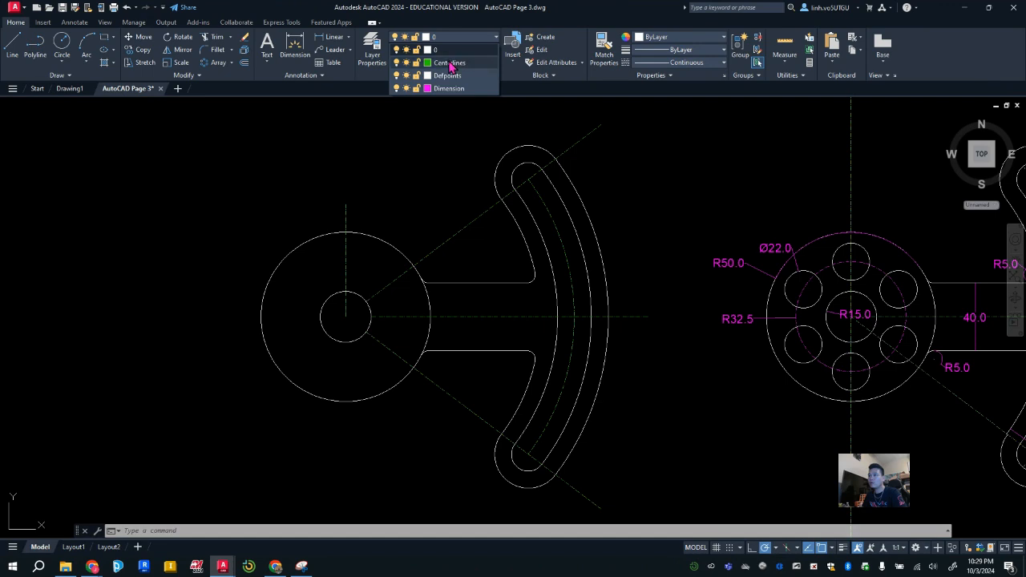
{"action": "left_click", "coordinate": [452, 64]}
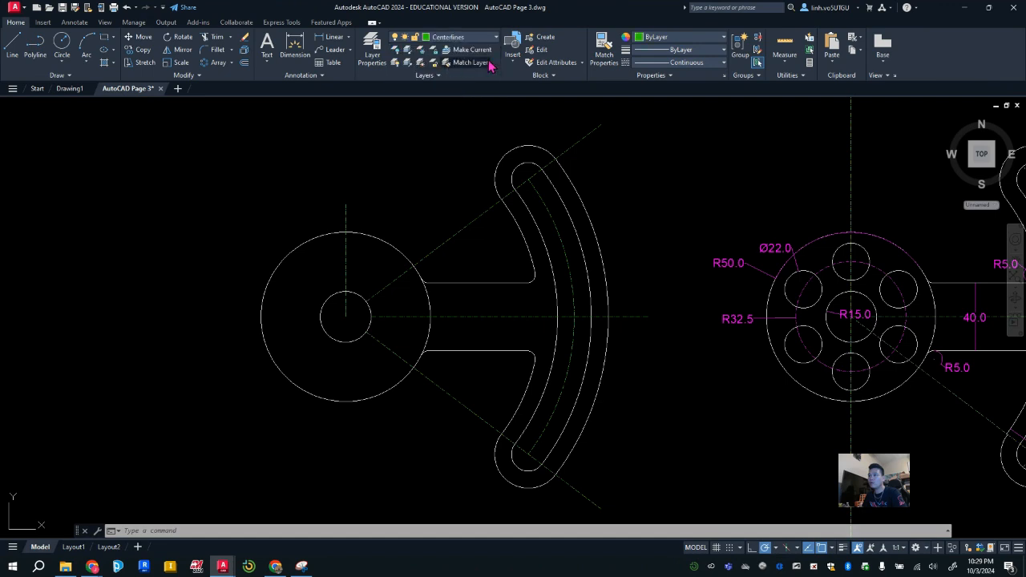
{"action": "left_click", "coordinate": [62, 44]}
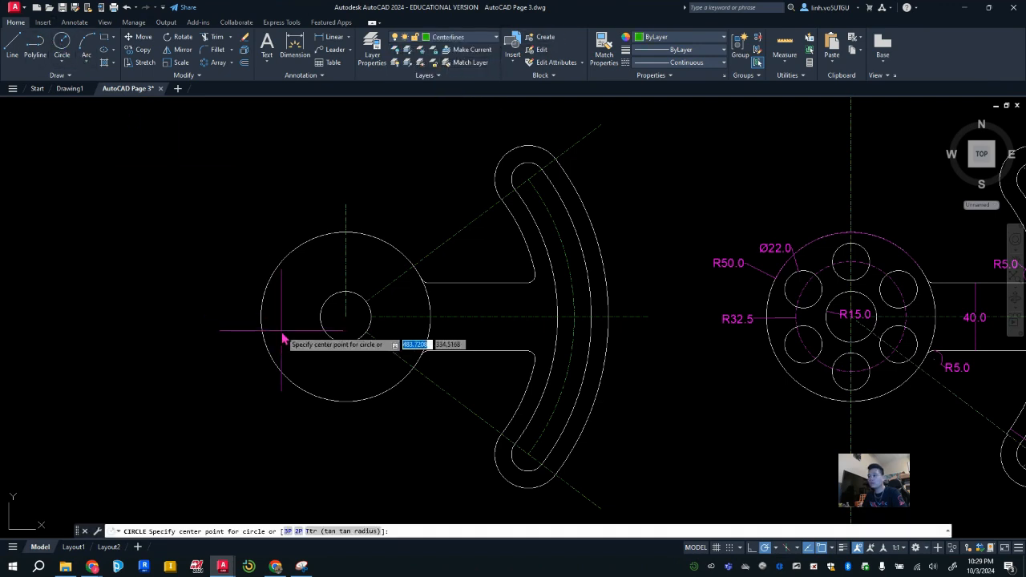
{"action": "left_click", "coordinate": [346, 321]}
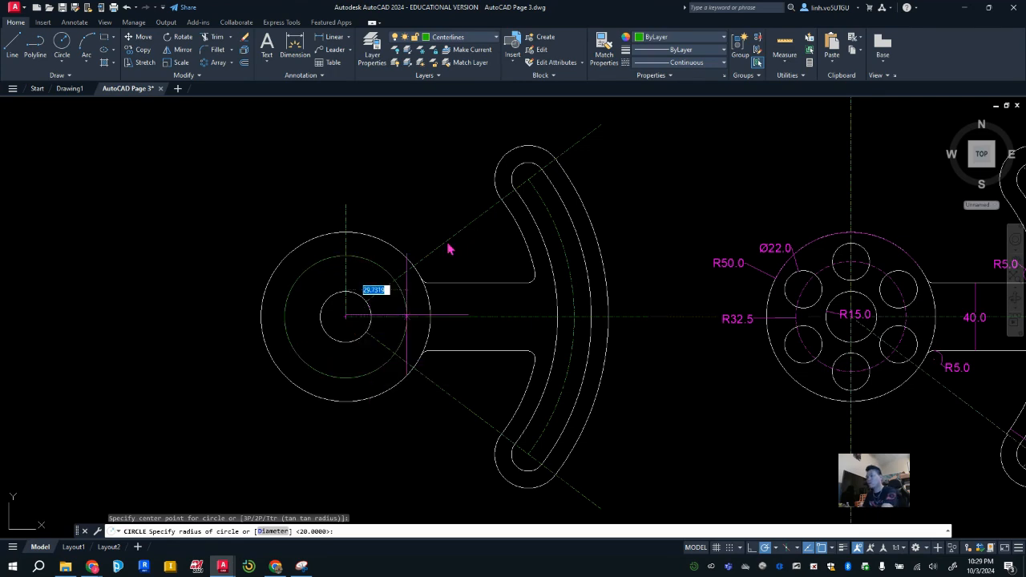
{"action": "key", "text": "Escape"}
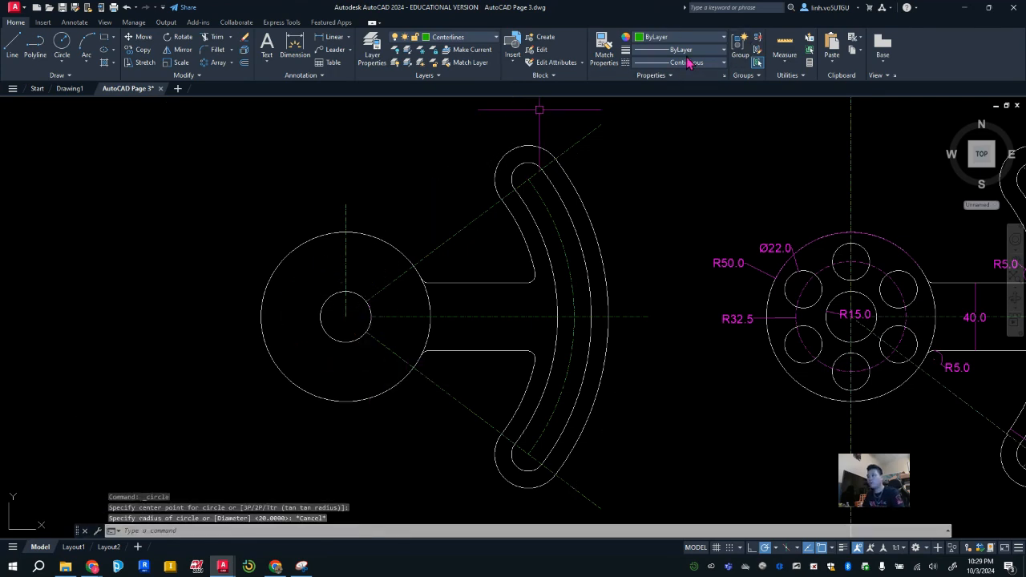
Set the current linetype to CENTERX2 and draw a circle of radius 32.5 centered on the hub.
{"action": "left_click", "coordinate": [687, 99]}
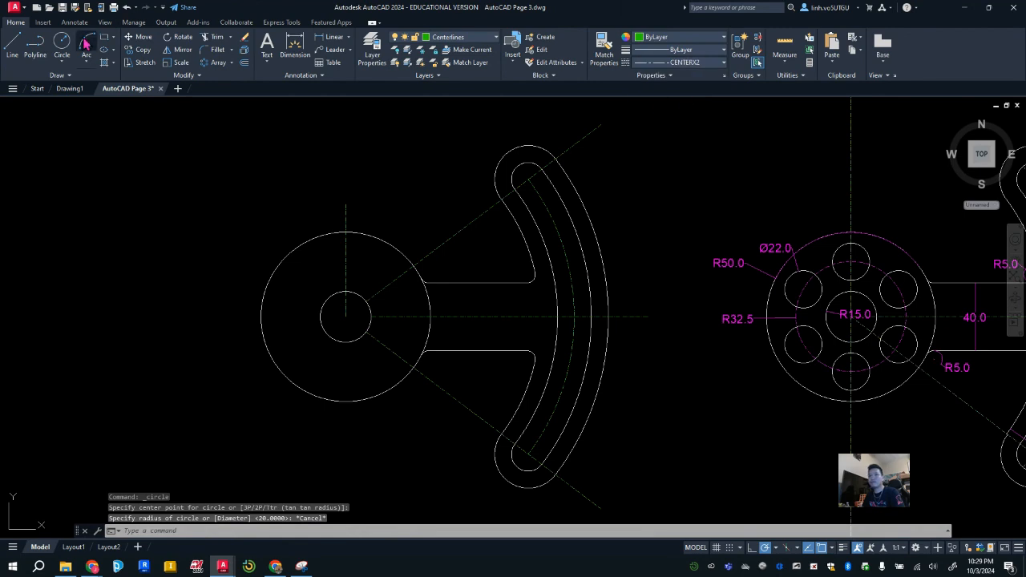
{"action": "left_click", "coordinate": [61, 47]}
{"action": "left_click", "coordinate": [346, 317]}
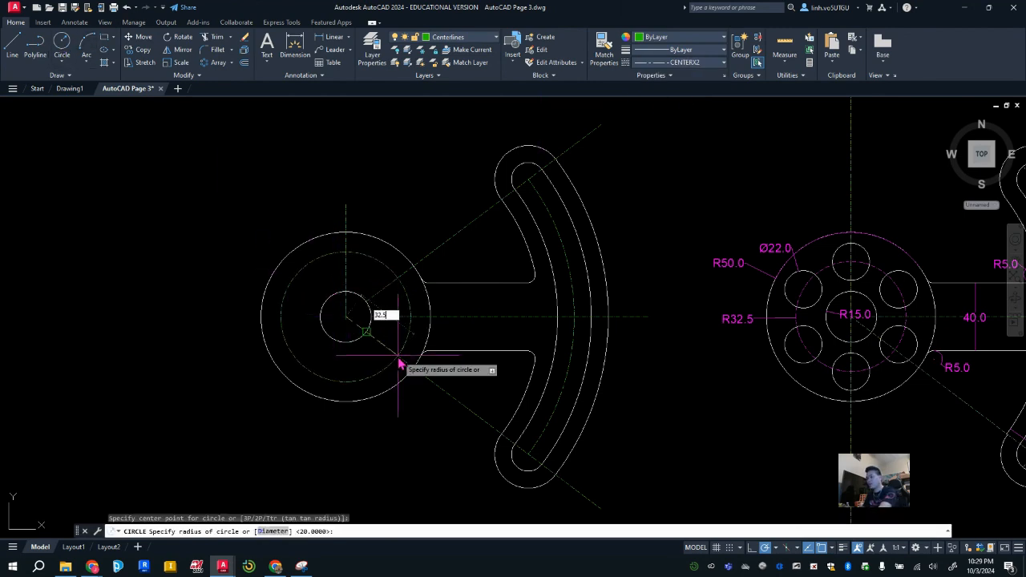
{"action": "key", "text": "Return"}
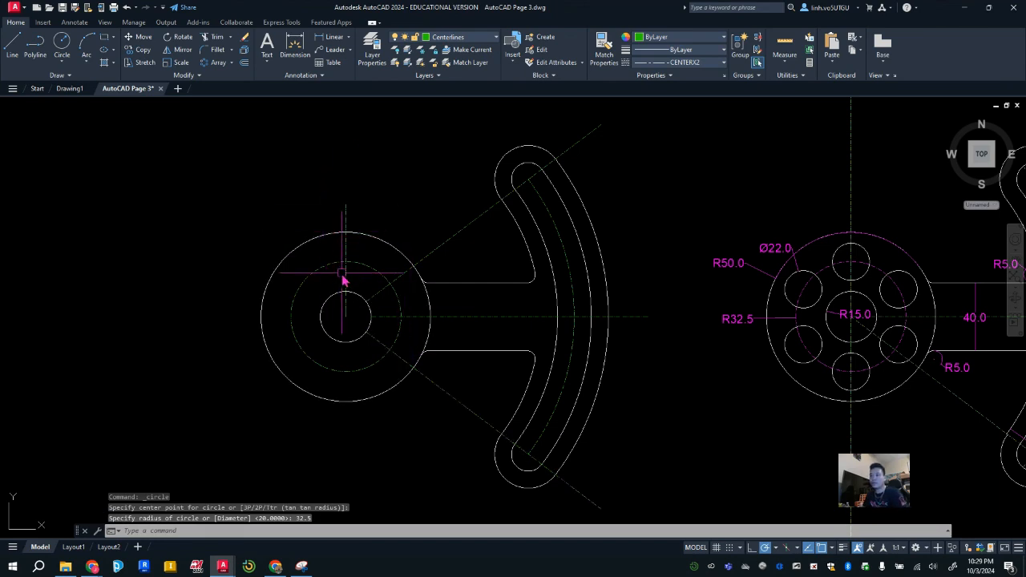
Make layer 0 current and draw a 22-diameter circle centered where the hub's vertical centerline crosses the top of the bolt circle.
{"action": "scroll", "coordinate": [343, 278], "scroll_direction": "up", "scroll_amount": 4}
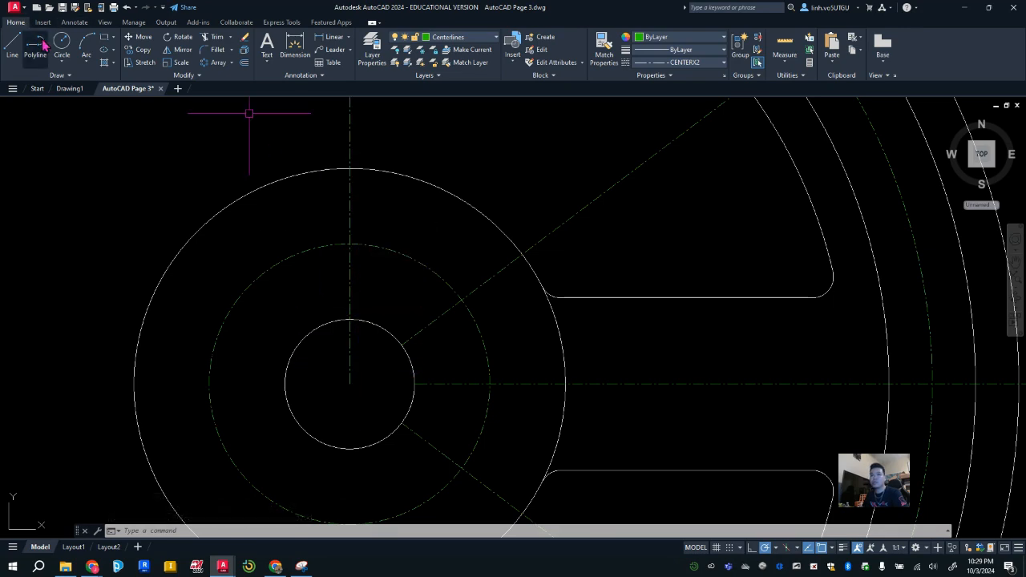
{"action": "left_click", "coordinate": [470, 40]}
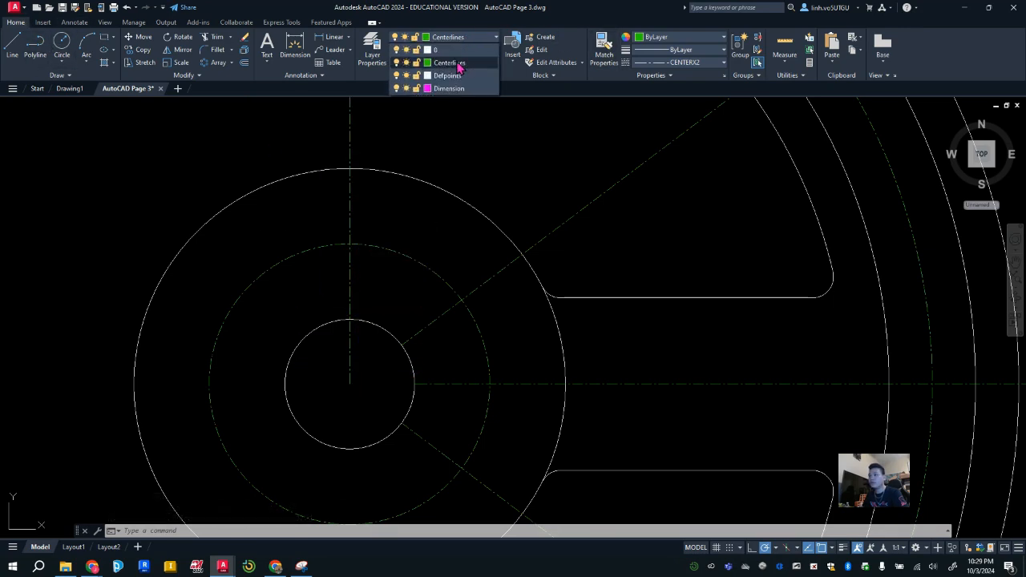
{"action": "left_click", "coordinate": [443, 50]}
{"action": "left_click", "coordinate": [62, 44]}
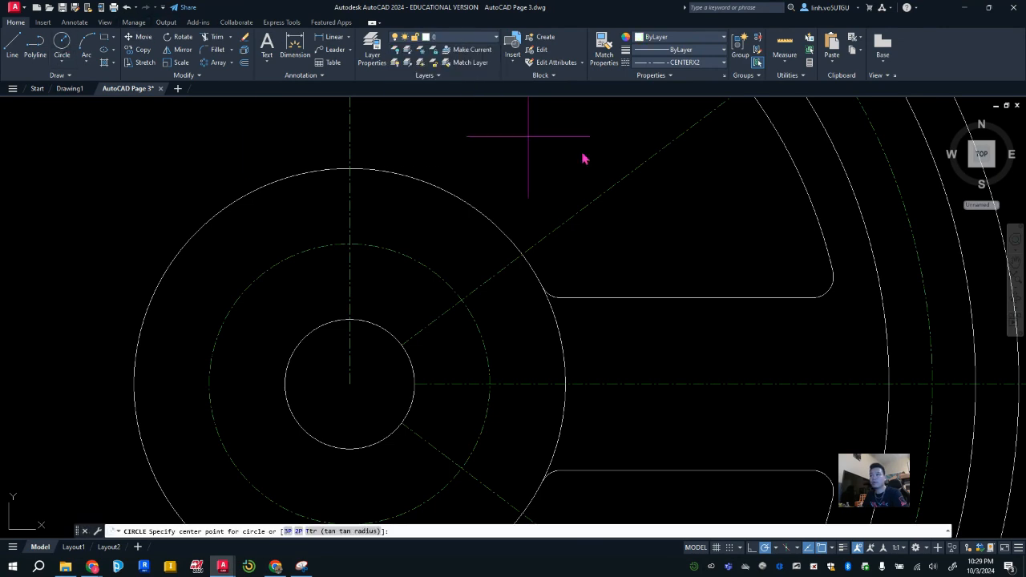
{"action": "scroll", "coordinate": [642, 201], "scroll_direction": "down", "scroll_amount": 5}
{"action": "middle_click_drag", "start_coordinate": [872, 236], "coordinate": [760, 282]}
{"action": "scroll", "coordinate": [760, 282], "scroll_direction": "up", "scroll_amount": 2}
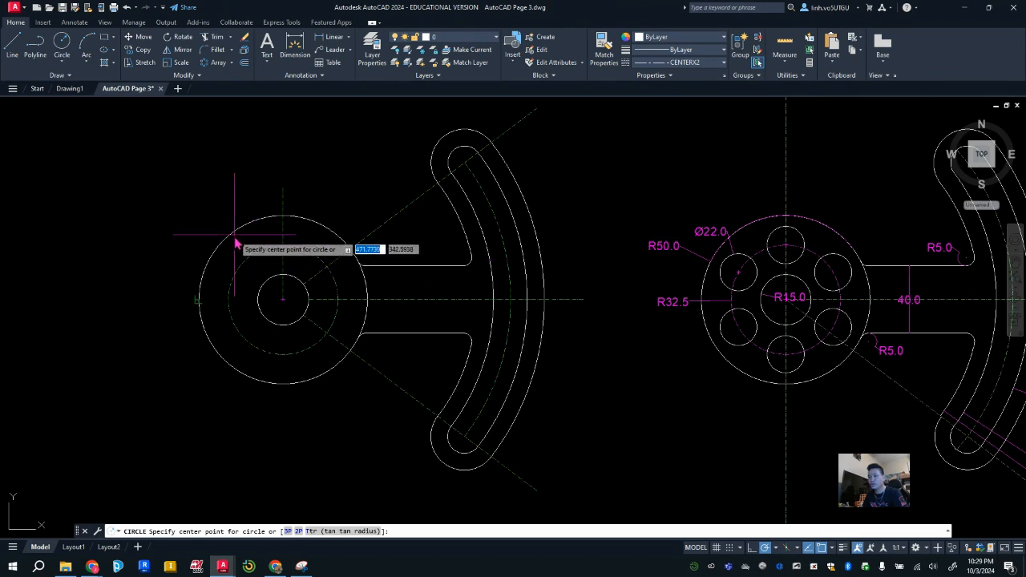
{"action": "left_click", "coordinate": [282, 247]}
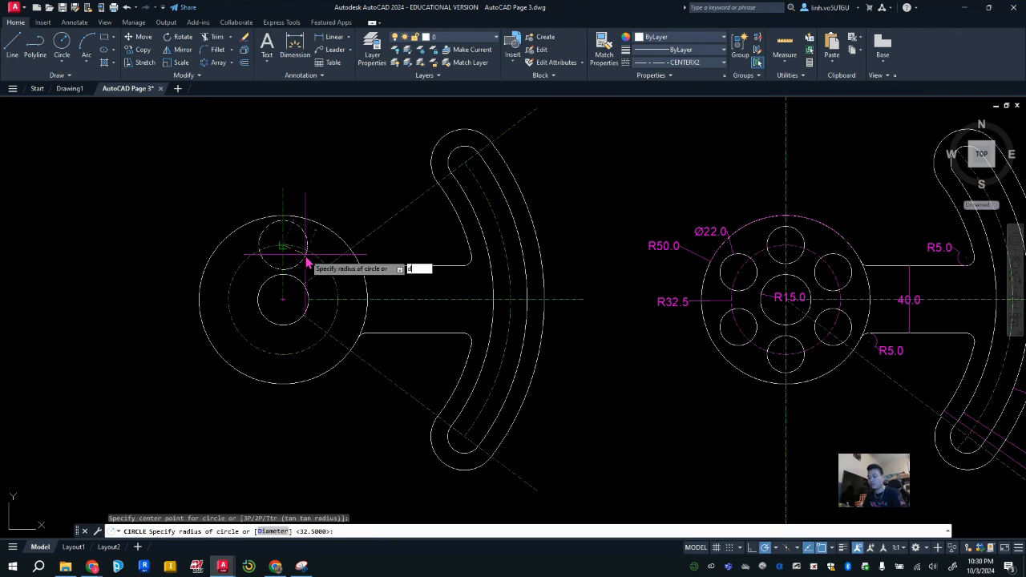
{"action": "type", "text": "d"}
{"action": "key", "text": "Return"}
{"action": "type", "text": "22"}
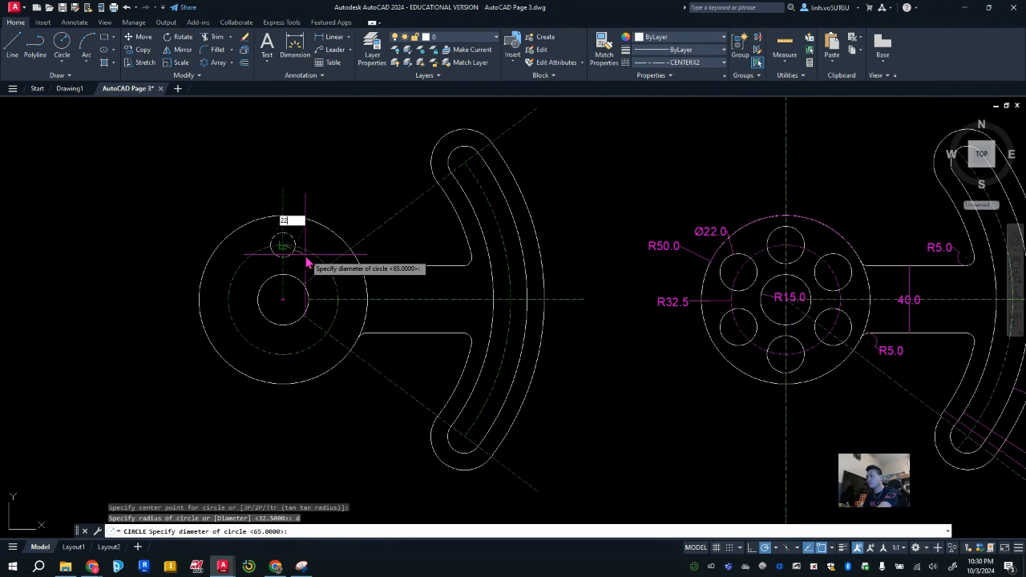
{"action": "key", "text": "Return"}
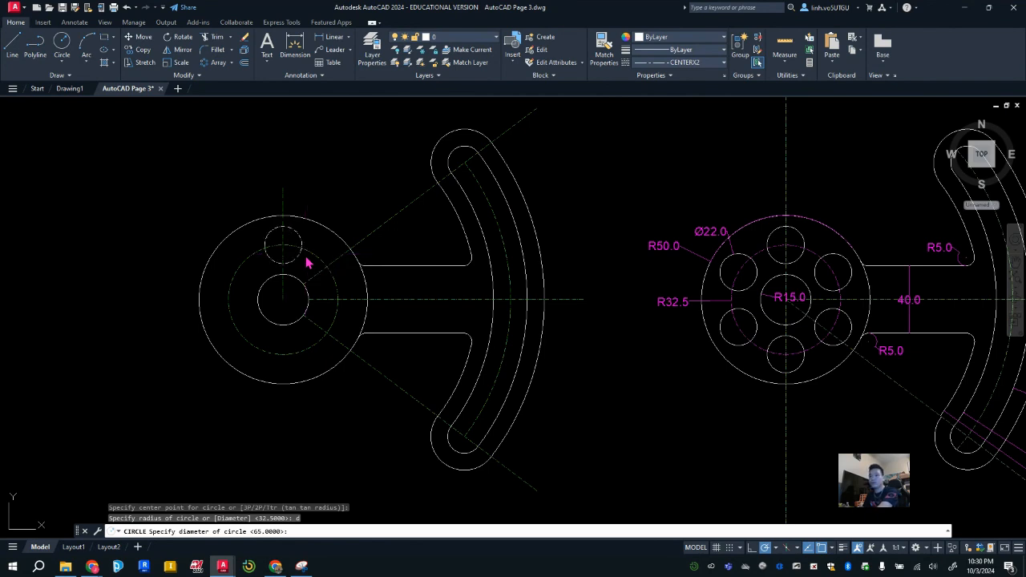
Change the new hub hole circle's linetype to Continuous.
{"action": "left_click", "coordinate": [293, 264]}
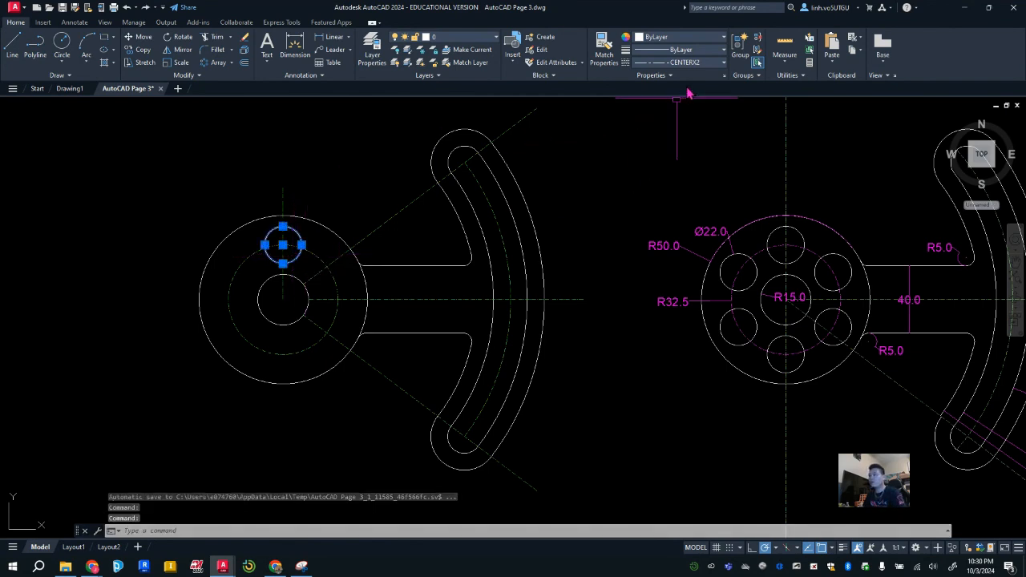
{"action": "left_click", "coordinate": [698, 64]}
{"action": "left_click", "coordinate": [690, 110]}
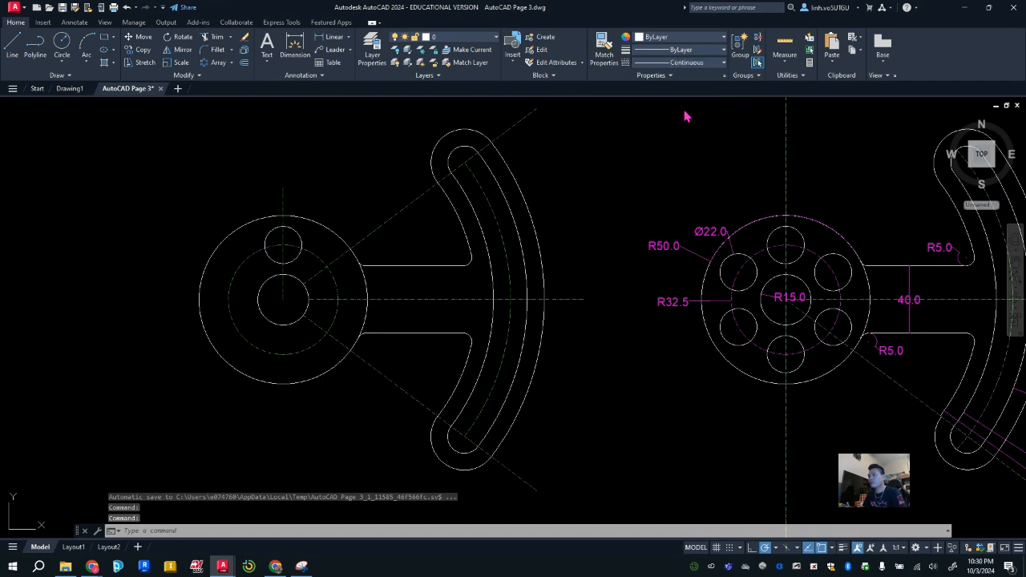
{"action": "key", "text": "Escape"}
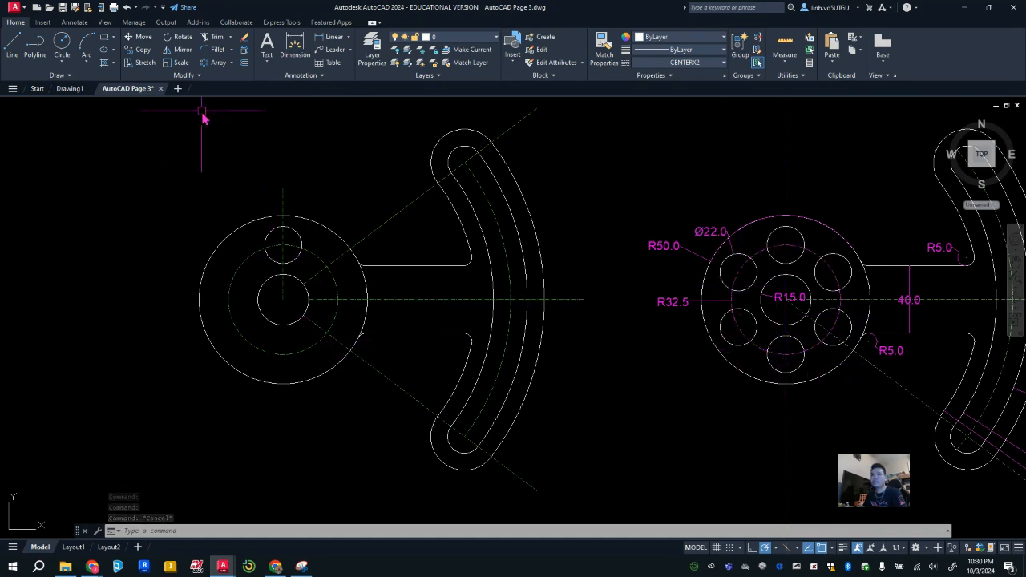
Create a polar array of the hub hole around the hub's center with 6 items filling 360 degrees.
{"action": "left_click", "coordinate": [221, 65]}
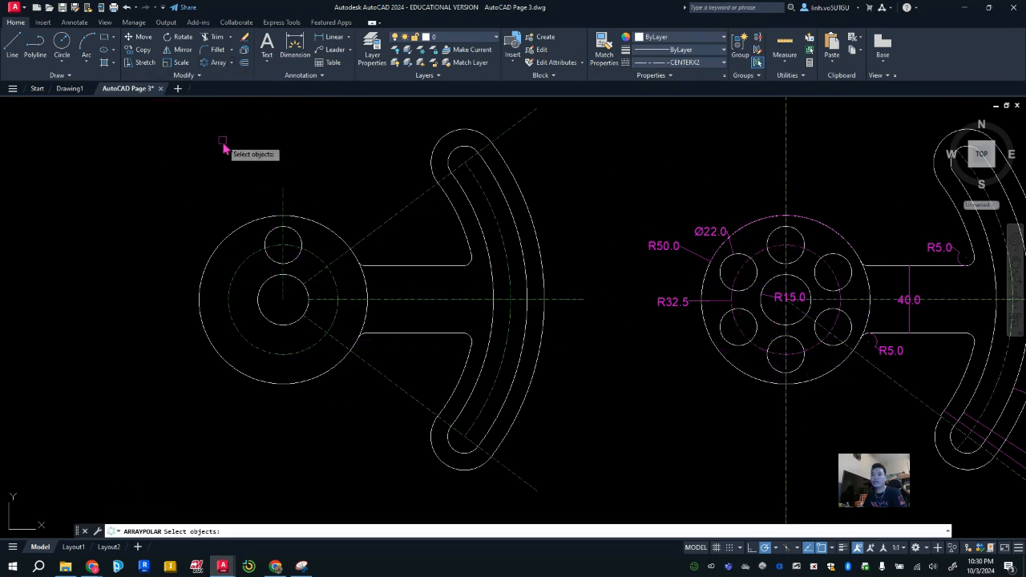
{"action": "left_click", "coordinate": [269, 239]}
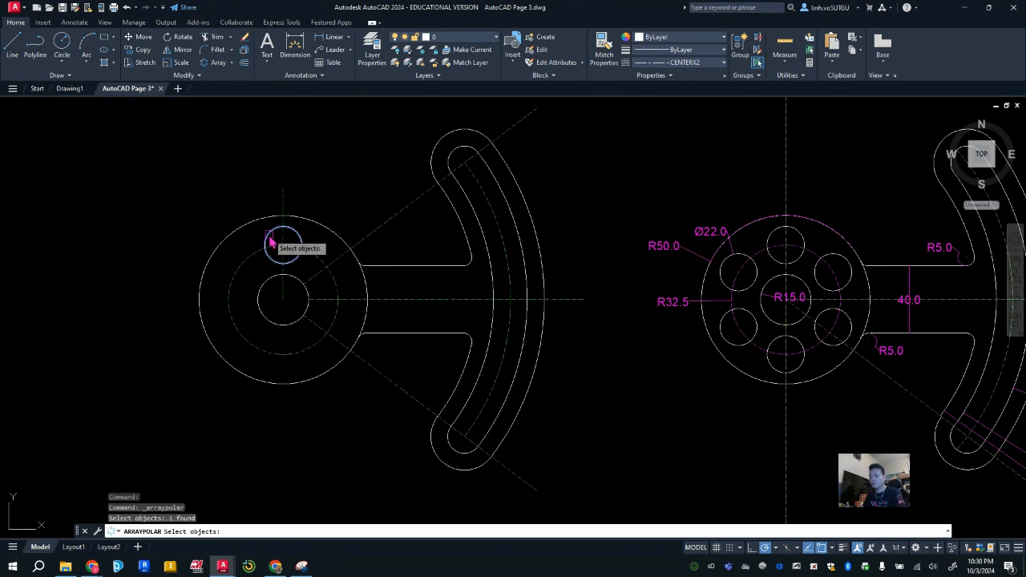
{"action": "key", "text": "Return"}
{"action": "left_click", "coordinate": [283, 299]}
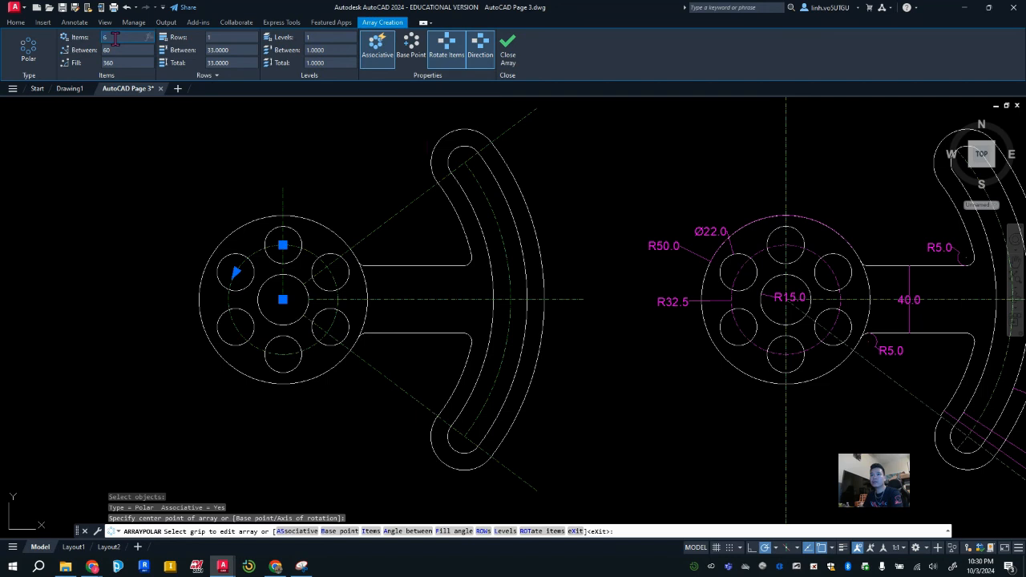
{"action": "left_click", "coordinate": [508, 53]}
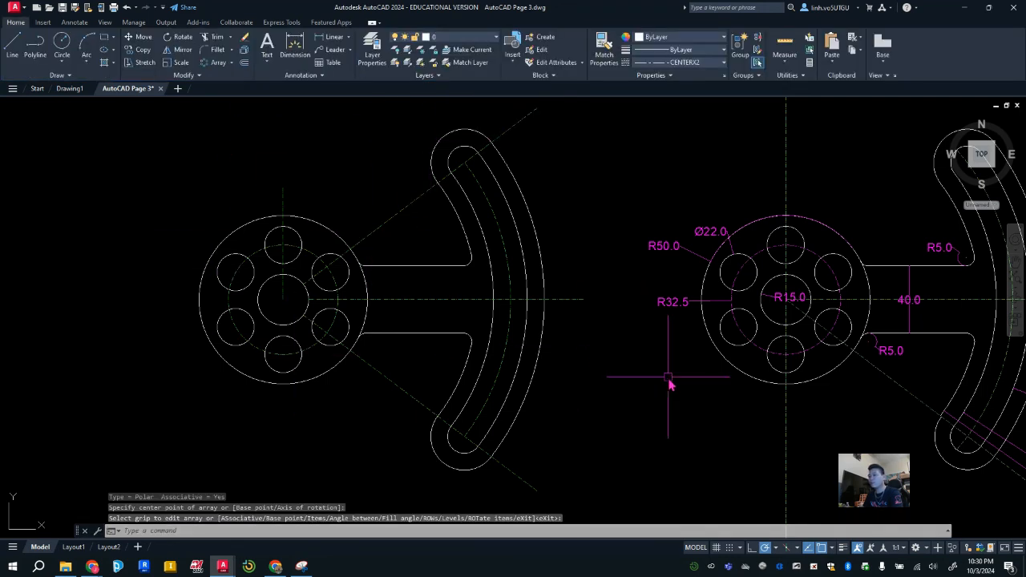
Make Dimension the current layer and dimension the web's width between the midpoints of its upper and lower lines.
{"action": "scroll", "coordinate": [671, 385], "scroll_direction": "down", "scroll_amount": 3}
{"action": "middle_click_drag", "start_coordinate": [669, 385], "coordinate": [603, 381]}
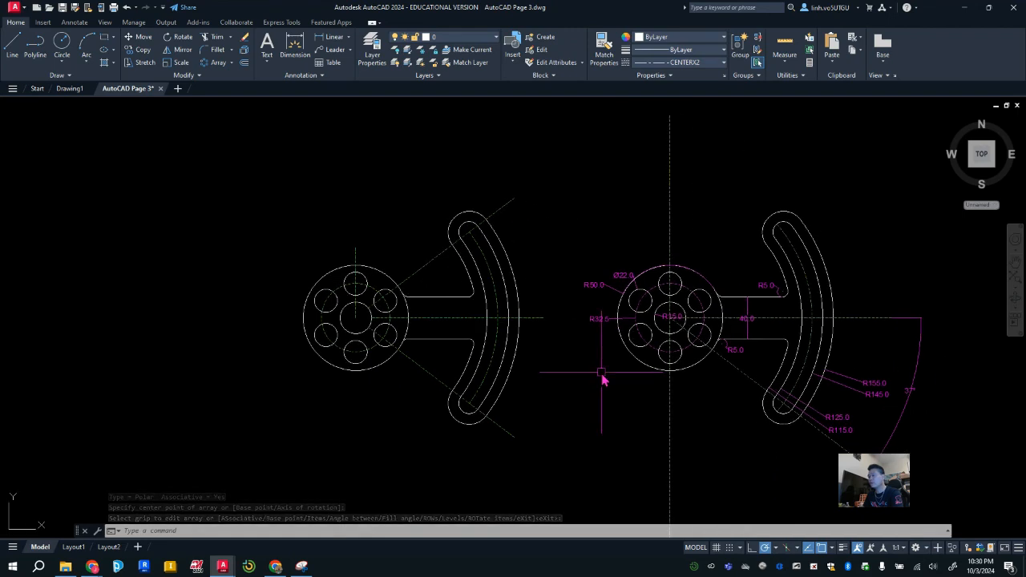
{"action": "scroll", "coordinate": [603, 381], "scroll_direction": "up", "scroll_amount": 2}
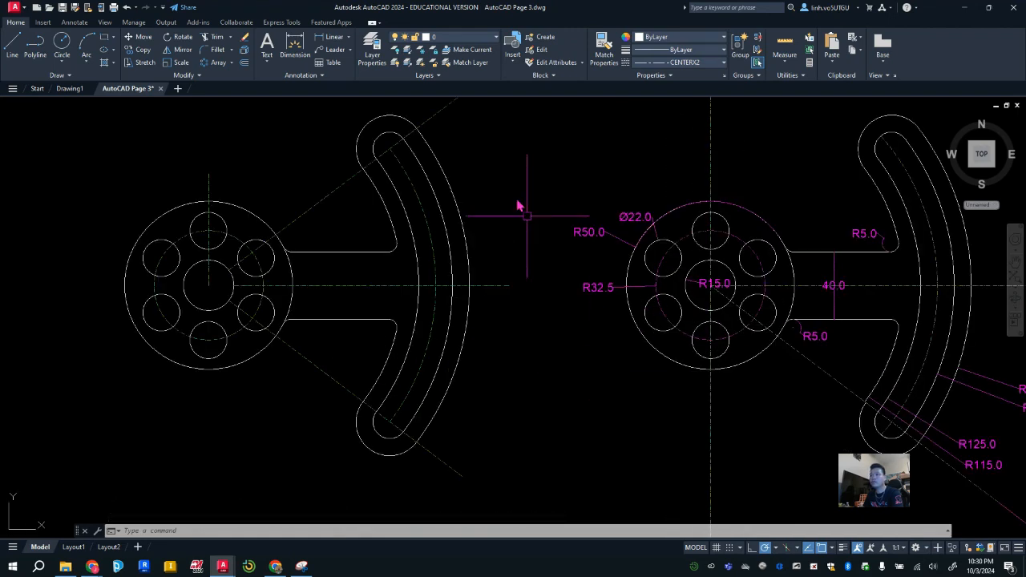
{"action": "left_click", "coordinate": [461, 37]}
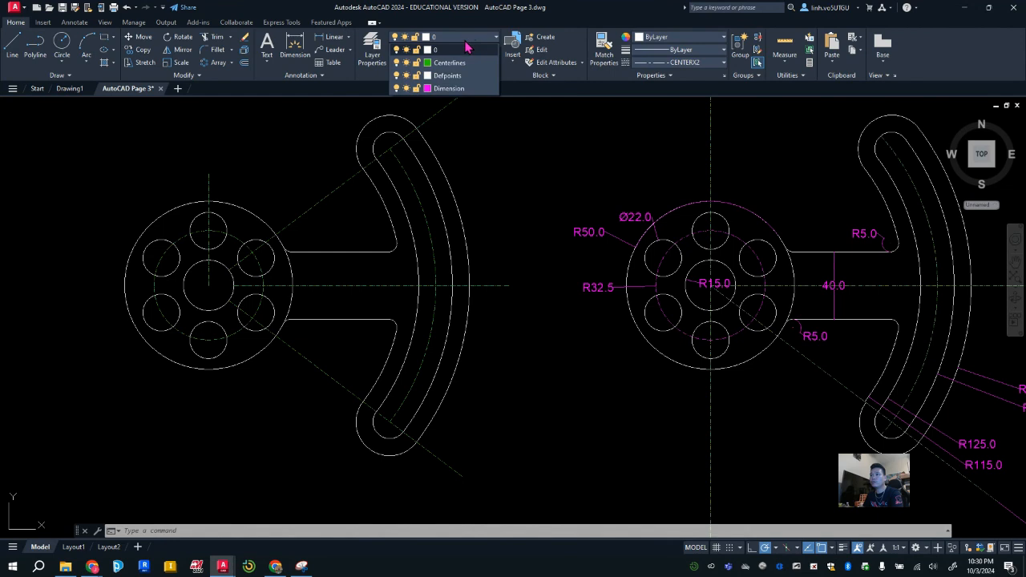
{"action": "left_click", "coordinate": [447, 95]}
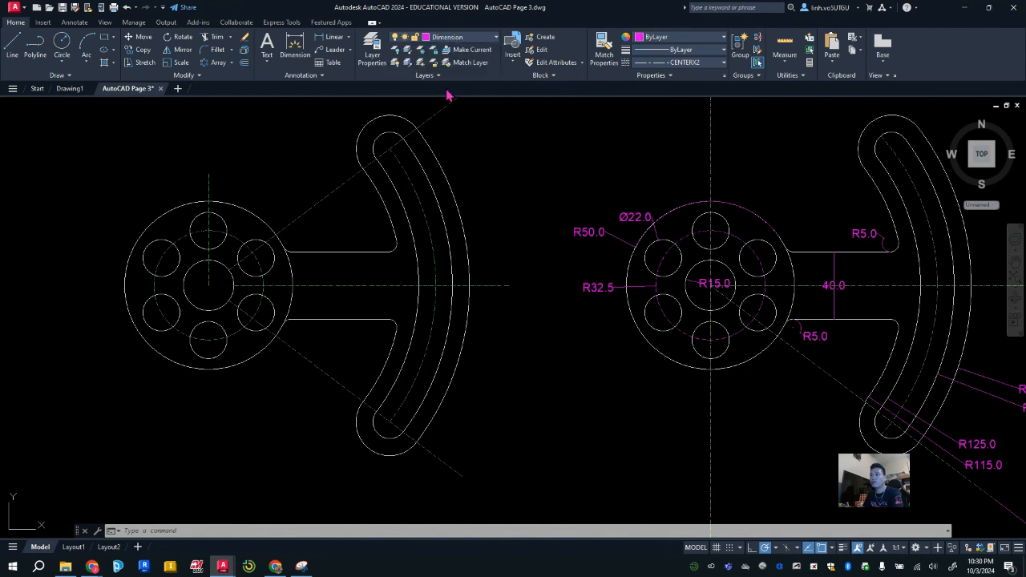
{"action": "left_click", "coordinate": [291, 55]}
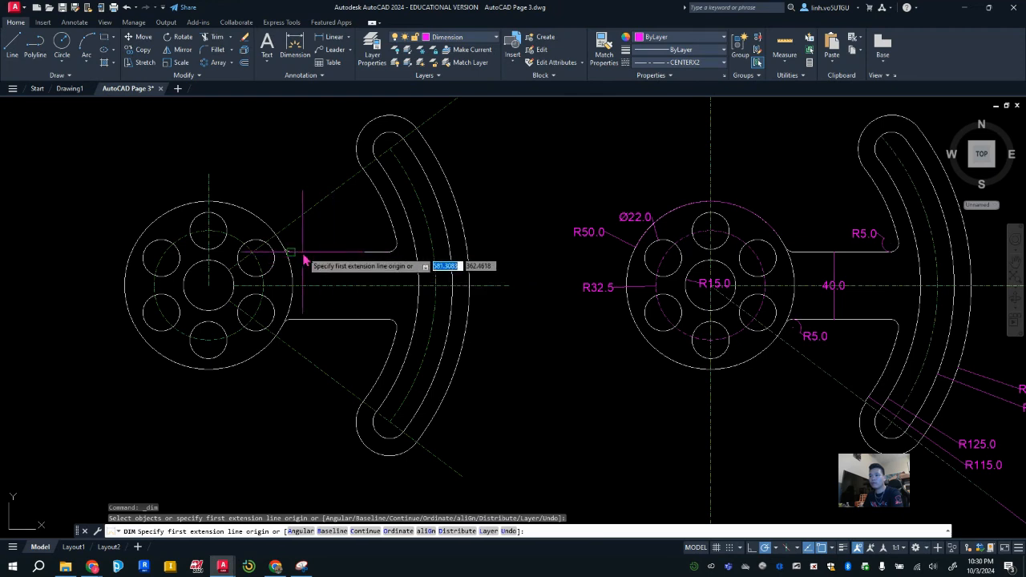
{"action": "scroll", "coordinate": [318, 262], "scroll_direction": "up", "scroll_amount": 3}
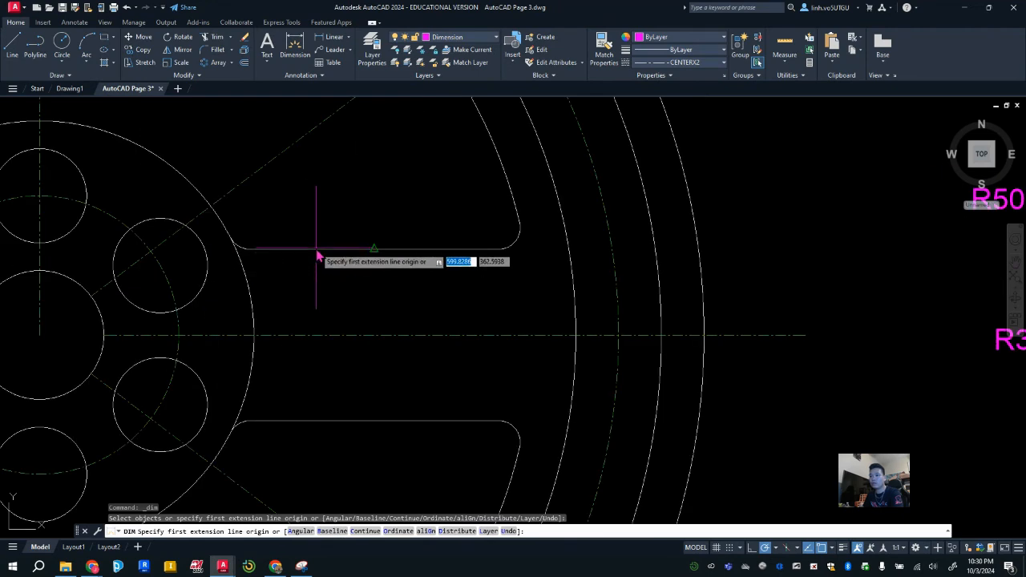
{"action": "left_click", "coordinate": [373, 255]}
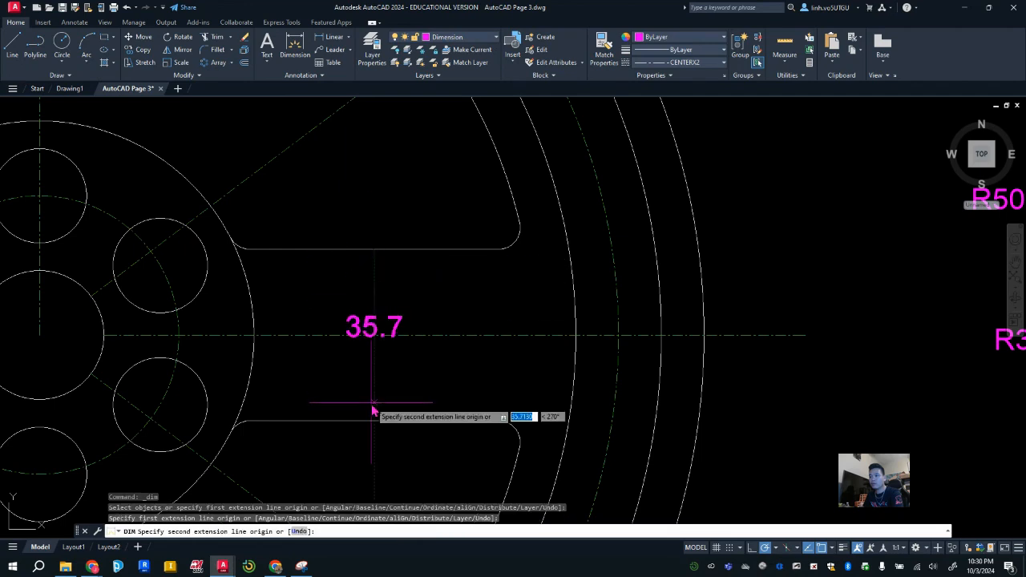
{"action": "left_click", "coordinate": [378, 422]}
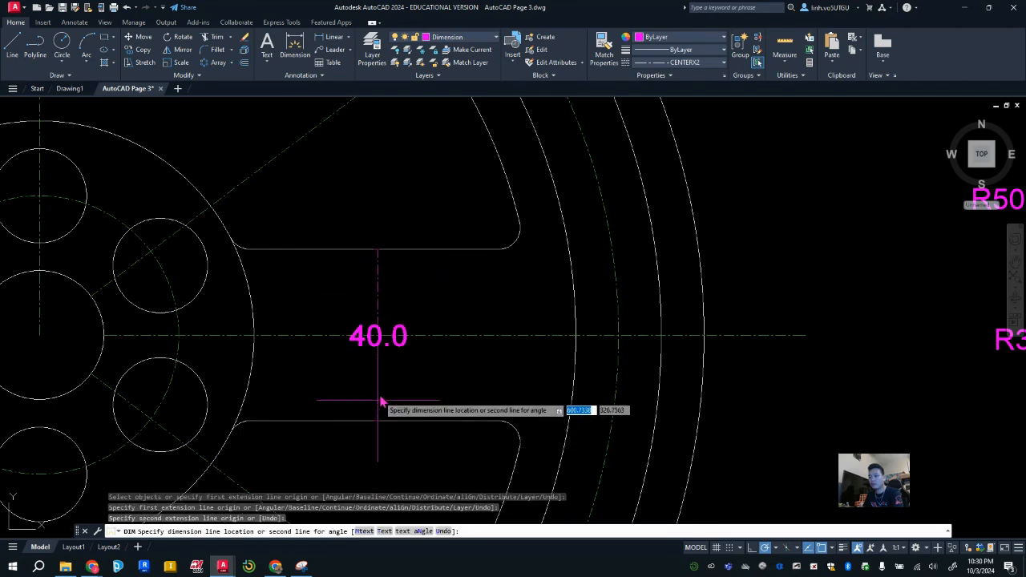
{"action": "left_click", "coordinate": [423, 403]}
Add a diameter dimension to the lower-right hub hole, placing its text outside the hub below the web.
{"action": "scroll", "coordinate": [481, 411], "scroll_direction": "down", "scroll_amount": 2}
{"action": "middle_click_drag", "start_coordinate": [499, 416], "coordinate": [565, 327]}
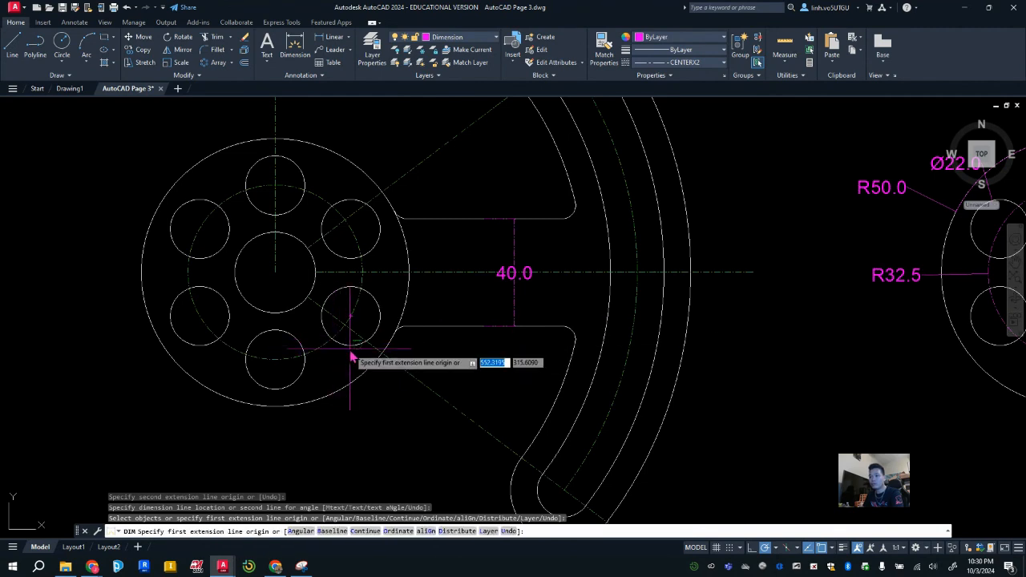
{"action": "scroll", "coordinate": [338, 351], "scroll_direction": "up", "scroll_amount": 2}
{"action": "scroll", "coordinate": [338, 351], "scroll_direction": "up", "scroll_amount": 2}
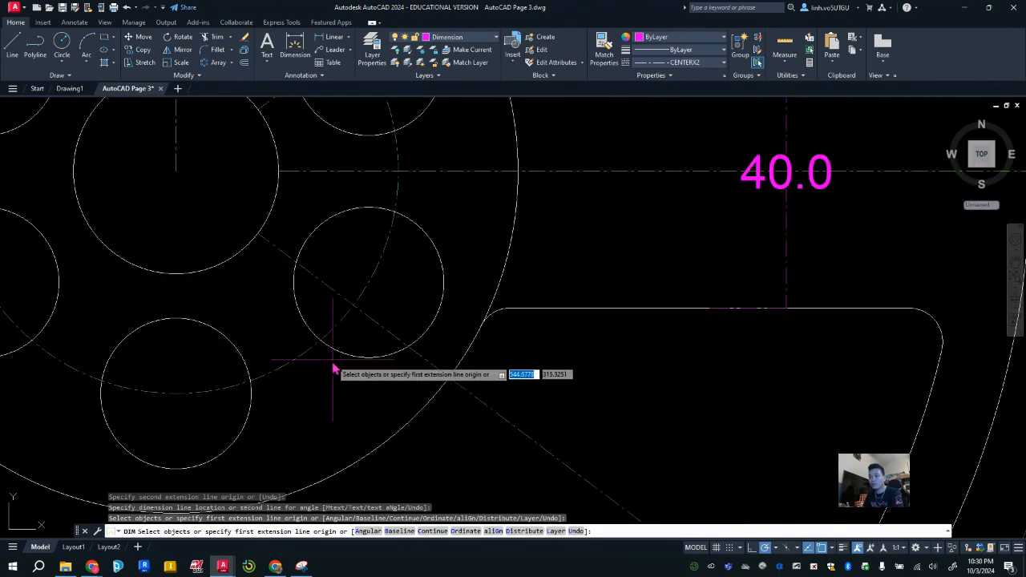
{"action": "left_click", "coordinate": [336, 353]}
{"action": "middle_click_drag", "start_coordinate": [414, 453], "coordinate": [435, 304]}
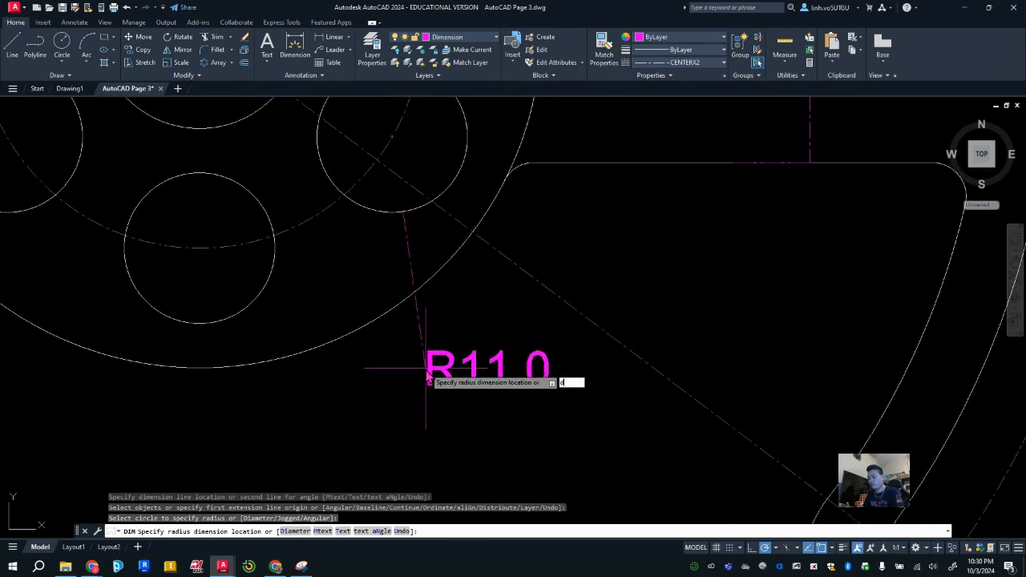
{"action": "key", "text": "Return"}
{"action": "left_click", "coordinate": [451, 380]}
Add radius dimensions to the slot's inner arc and the arm's innermost arc, placing both texts outside the arm at lower right.
{"action": "scroll", "coordinate": [545, 417], "scroll_direction": "down", "scroll_amount": 2}
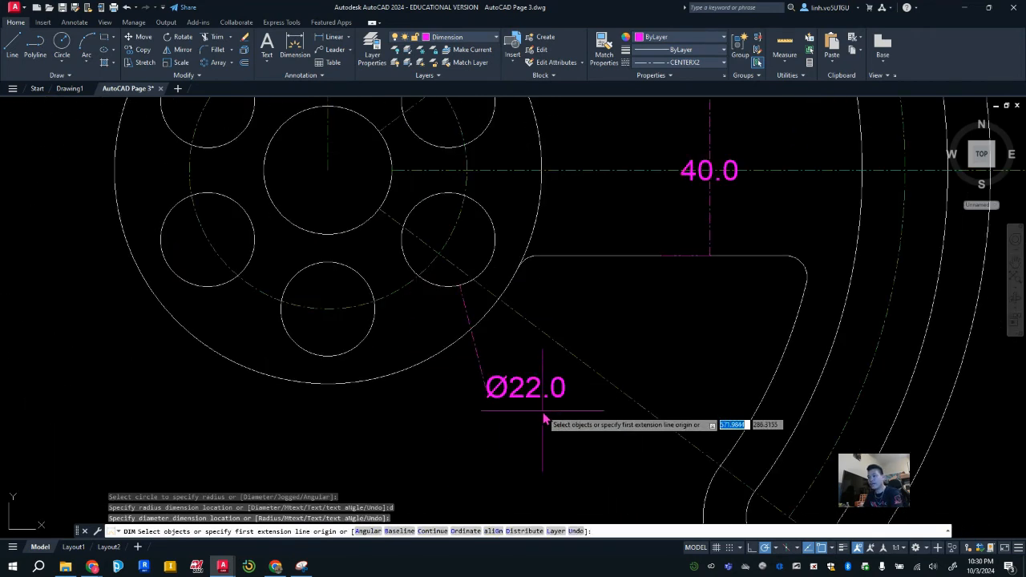
{"action": "scroll", "coordinate": [545, 417], "scroll_direction": "down", "scroll_amount": 2}
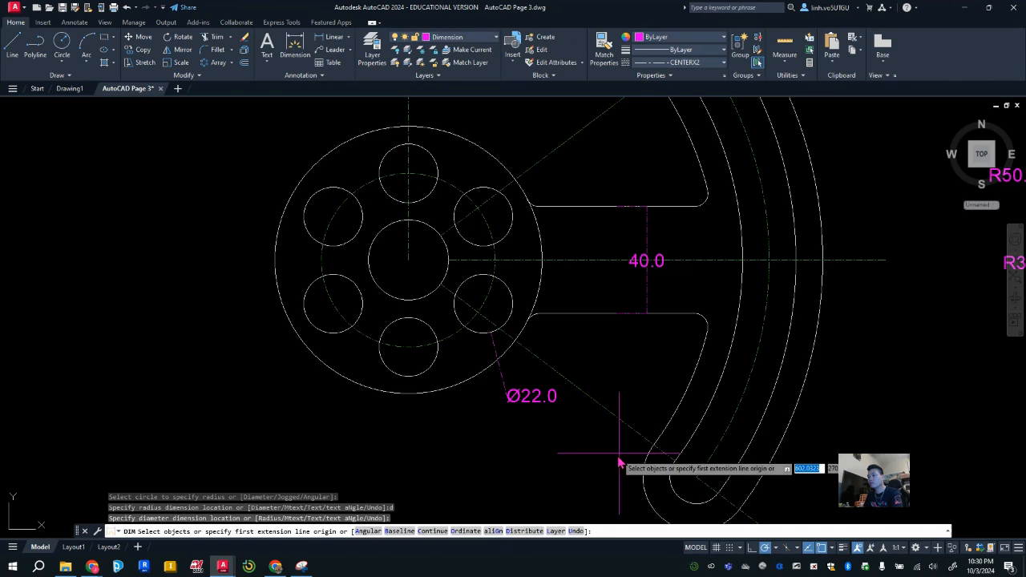
{"action": "left_click", "coordinate": [731, 362]}
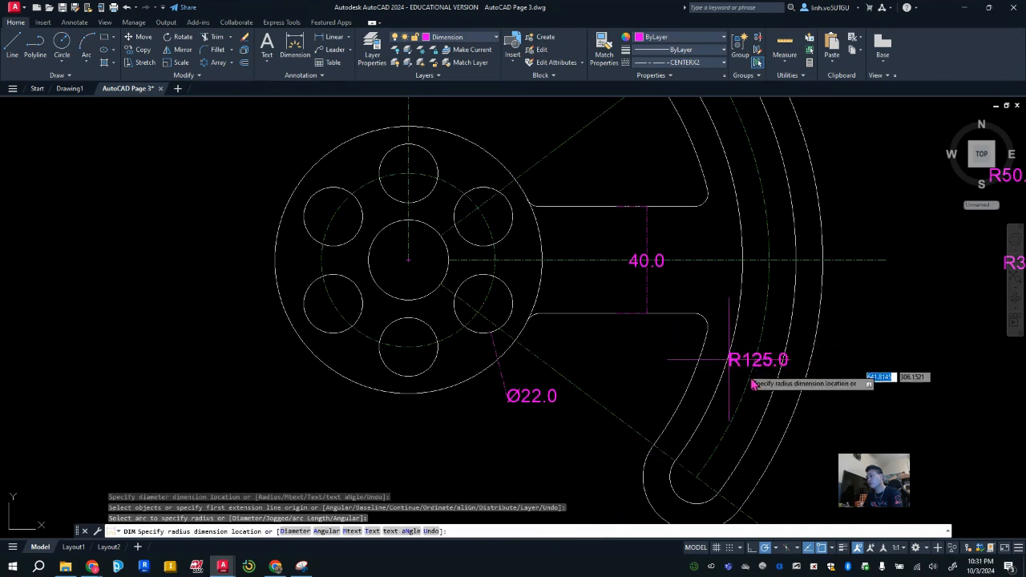
{"action": "left_click", "coordinate": [847, 443]}
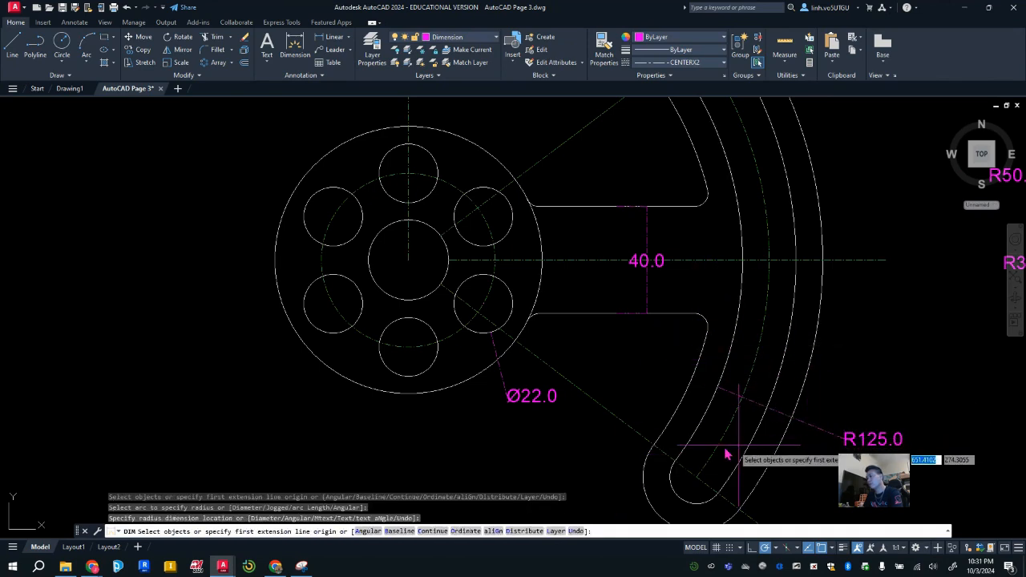
{"action": "left_click", "coordinate": [678, 409]}
{"action": "left_click", "coordinate": [807, 487]}
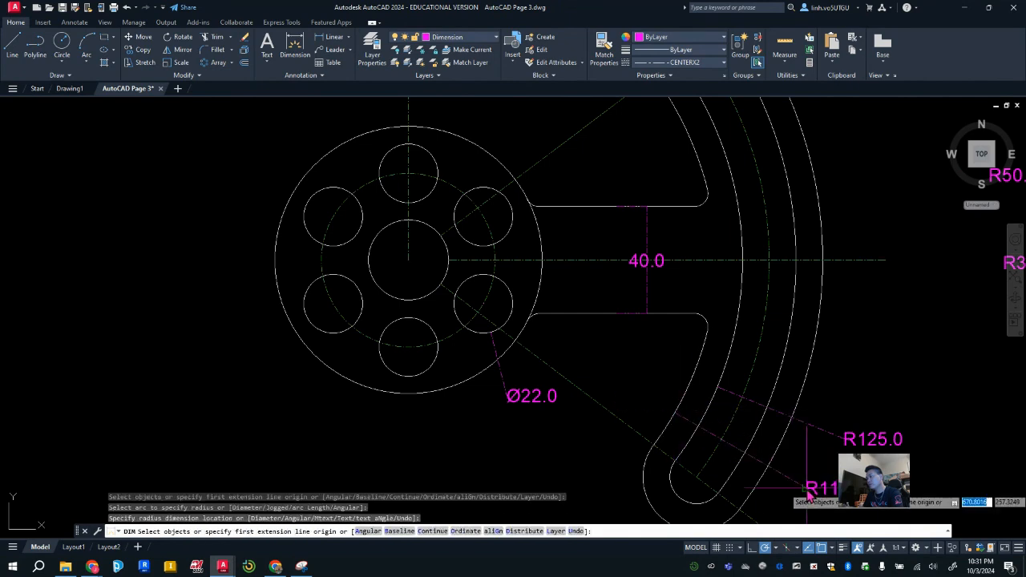
{"action": "scroll", "coordinate": [783, 450], "scroll_direction": "down", "scroll_amount": 1}
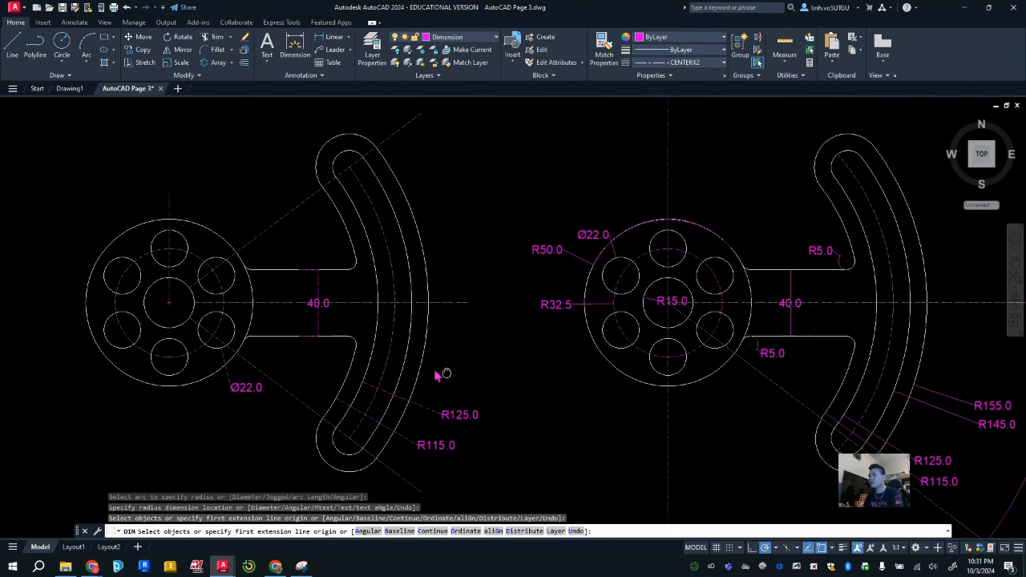